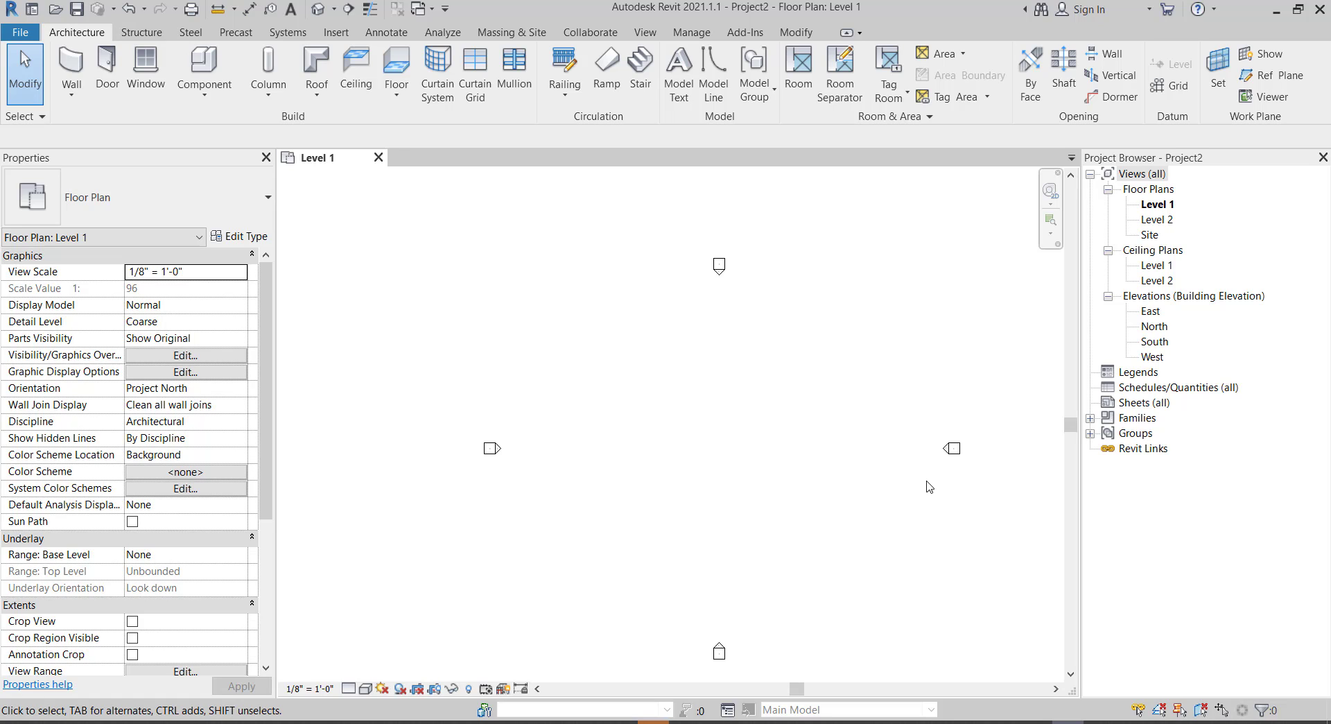
- Place a single Desk 60" x 30" component in the Level 1 floor plan, then end placement
{"action": "left_click", "coordinate": [208, 98]}
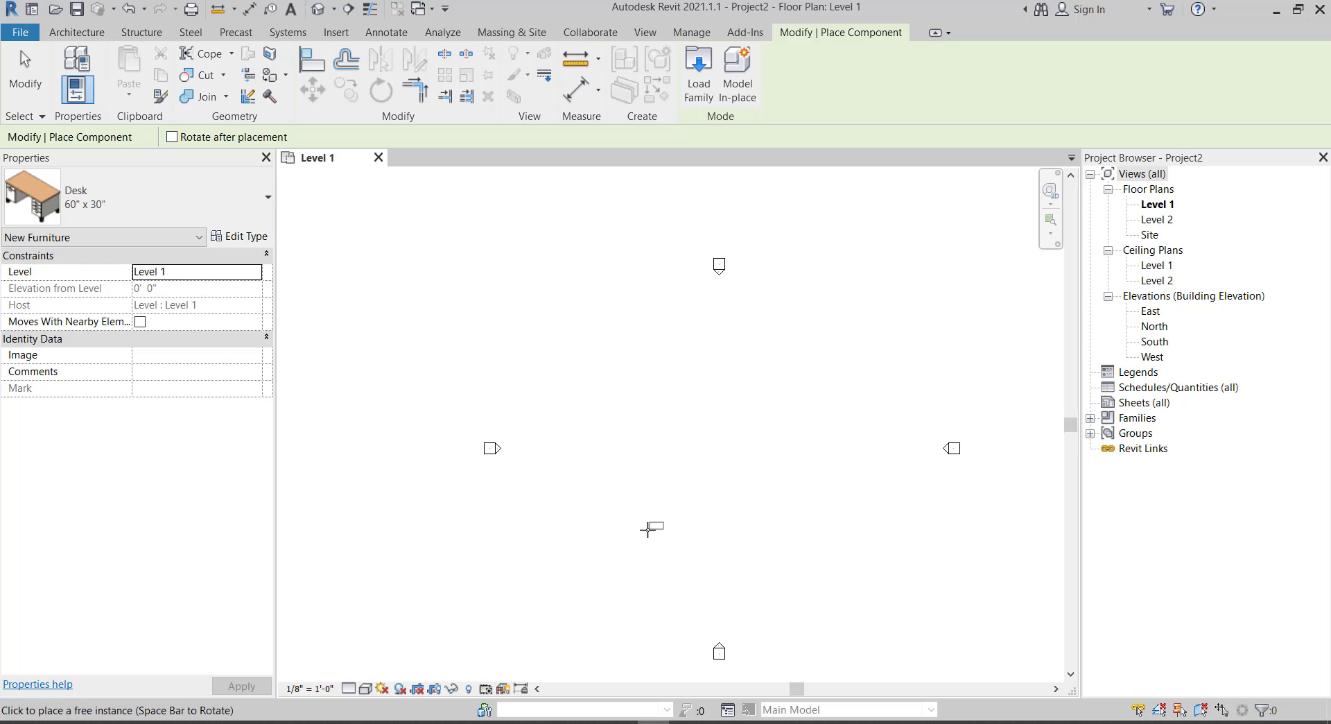
{"action": "left_click", "coordinate": [629, 542]}
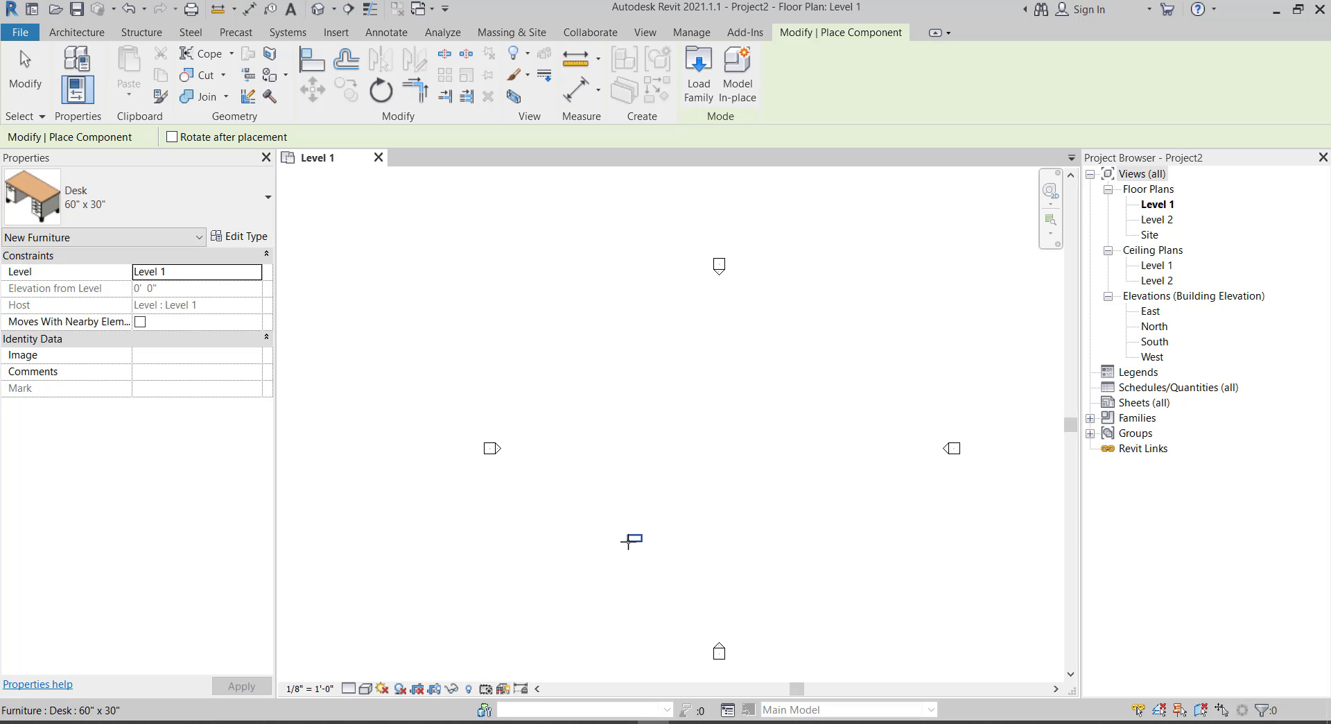
{"action": "scroll", "coordinate": [628, 542], "scroll_direction": "up", "scroll_amount": 3}
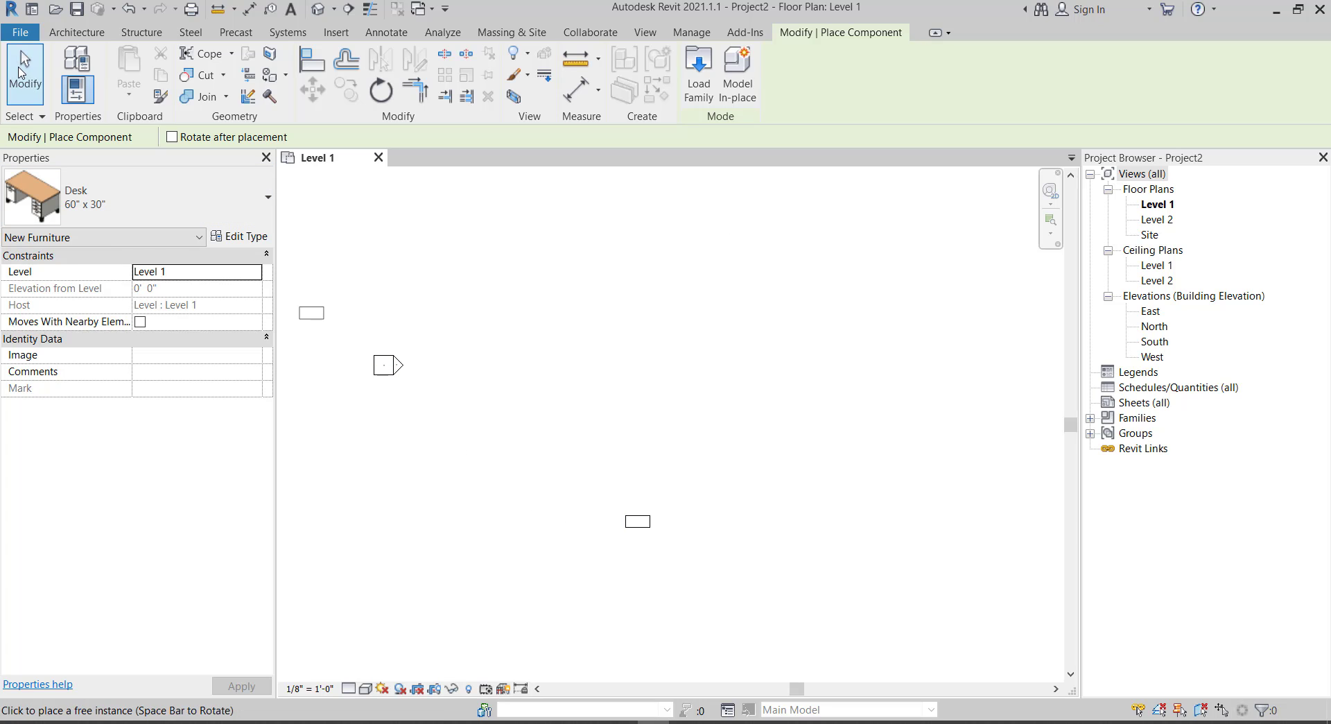
{"action": "left_click", "coordinate": [19, 70]}
{"action": "scroll", "coordinate": [553, 559], "scroll_direction": "down", "scroll_amount": 2}
{"action": "scroll", "coordinate": [658, 552], "scroll_direction": "up", "scroll_amount": 2}
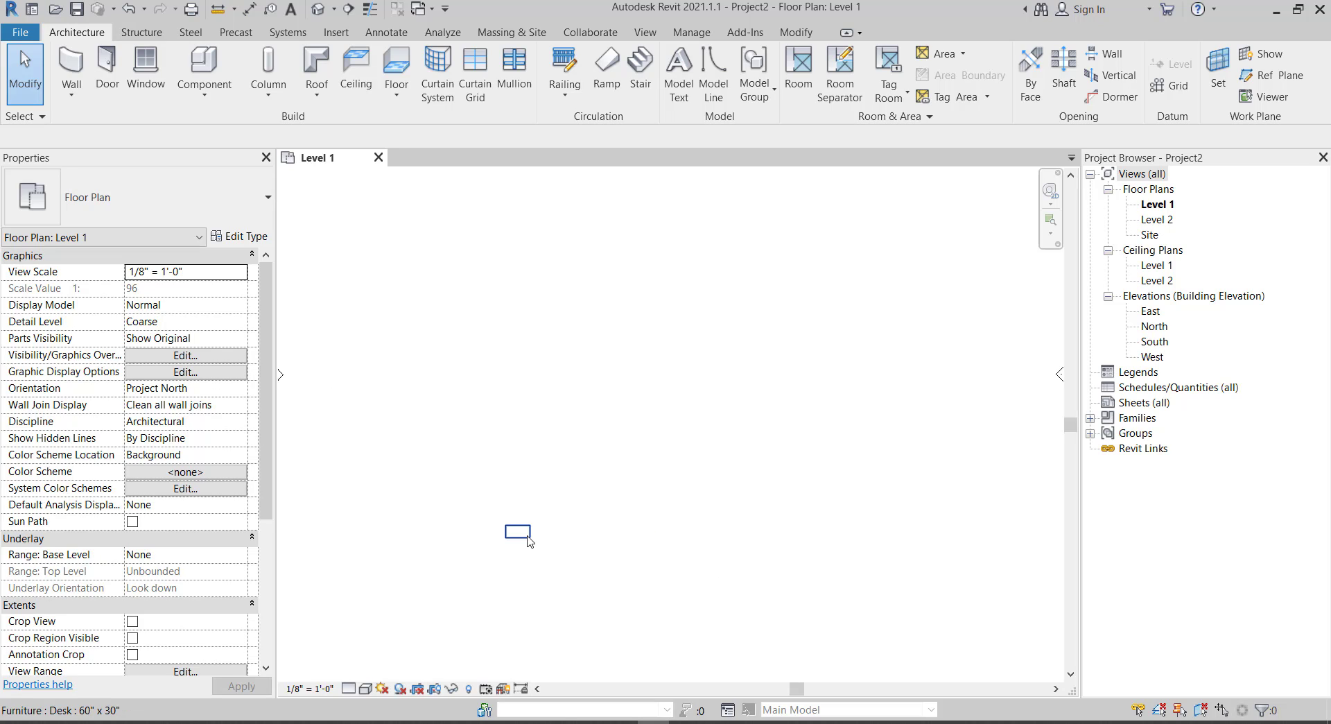
- Start the Modify Array tool with the desk as the selected element
{"action": "left_click", "coordinate": [799, 32]}
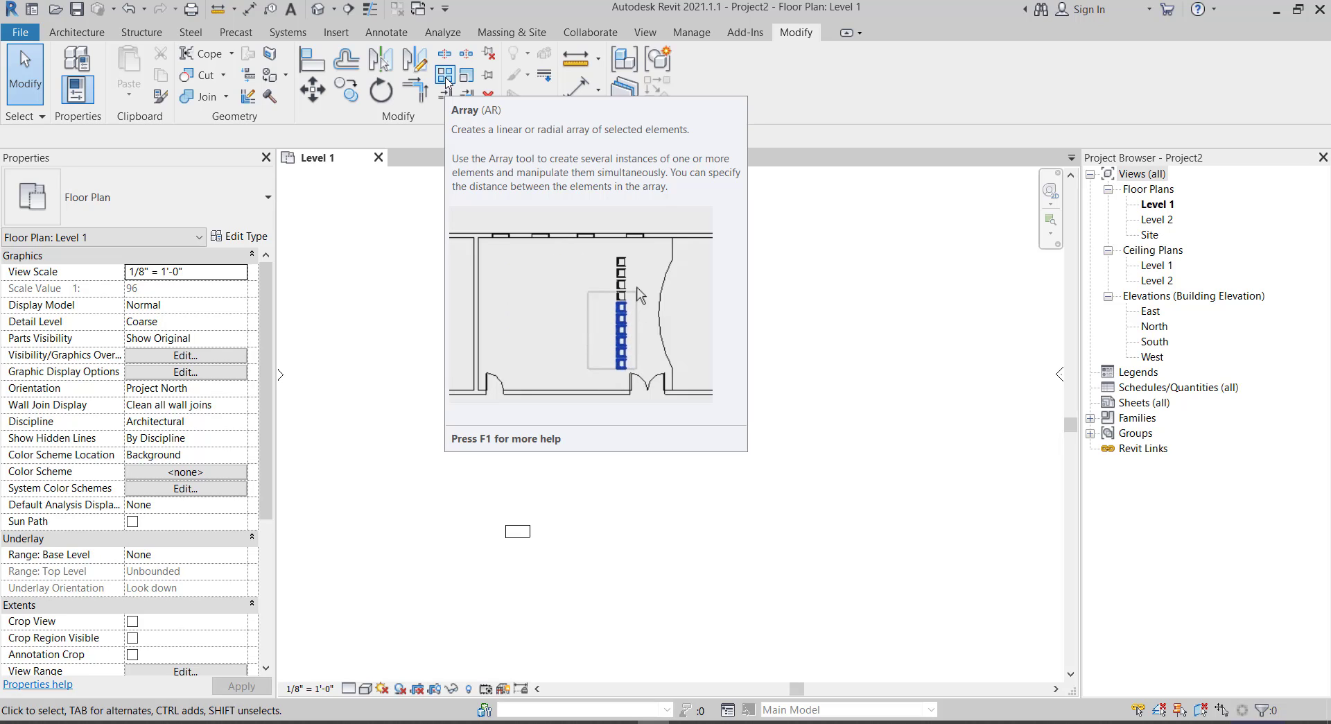
{"action": "left_click", "coordinate": [445, 75]}
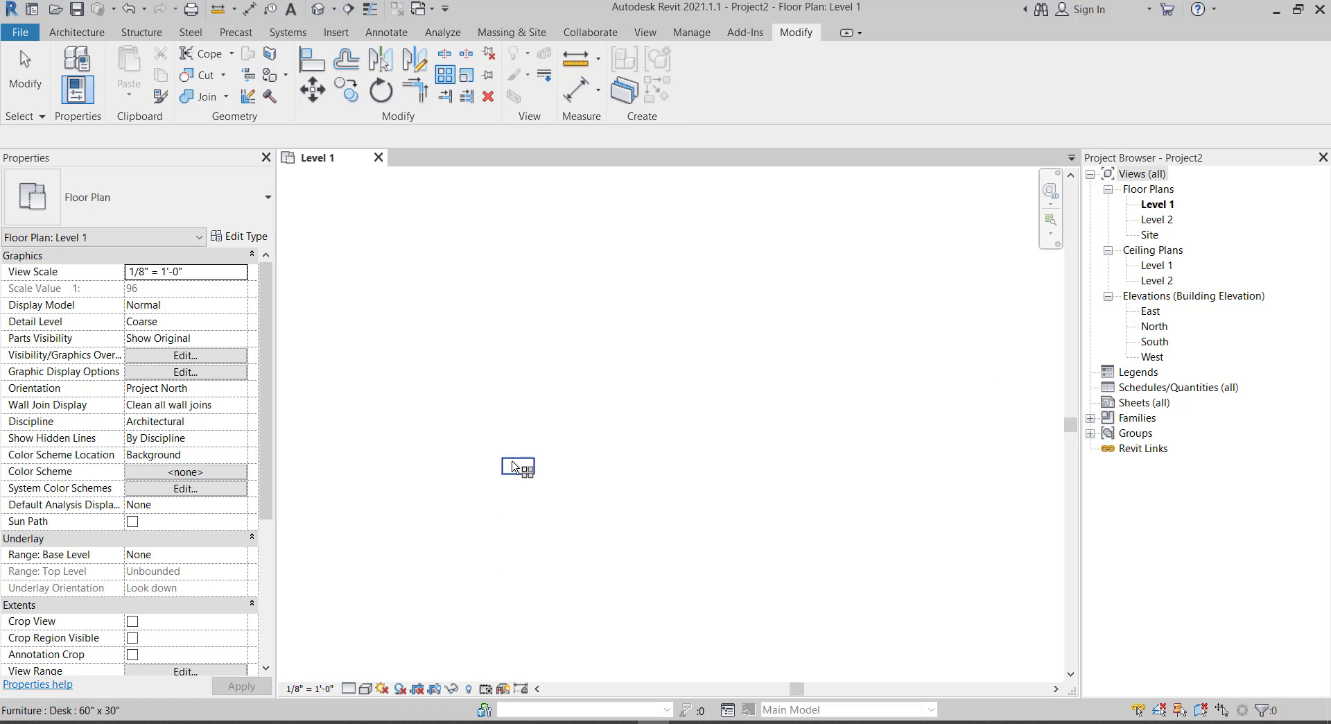
{"action": "left_click", "coordinate": [513, 467]}
{"action": "scroll", "coordinate": [690, 443], "scroll_direction": "down", "scroll_amount": 2}
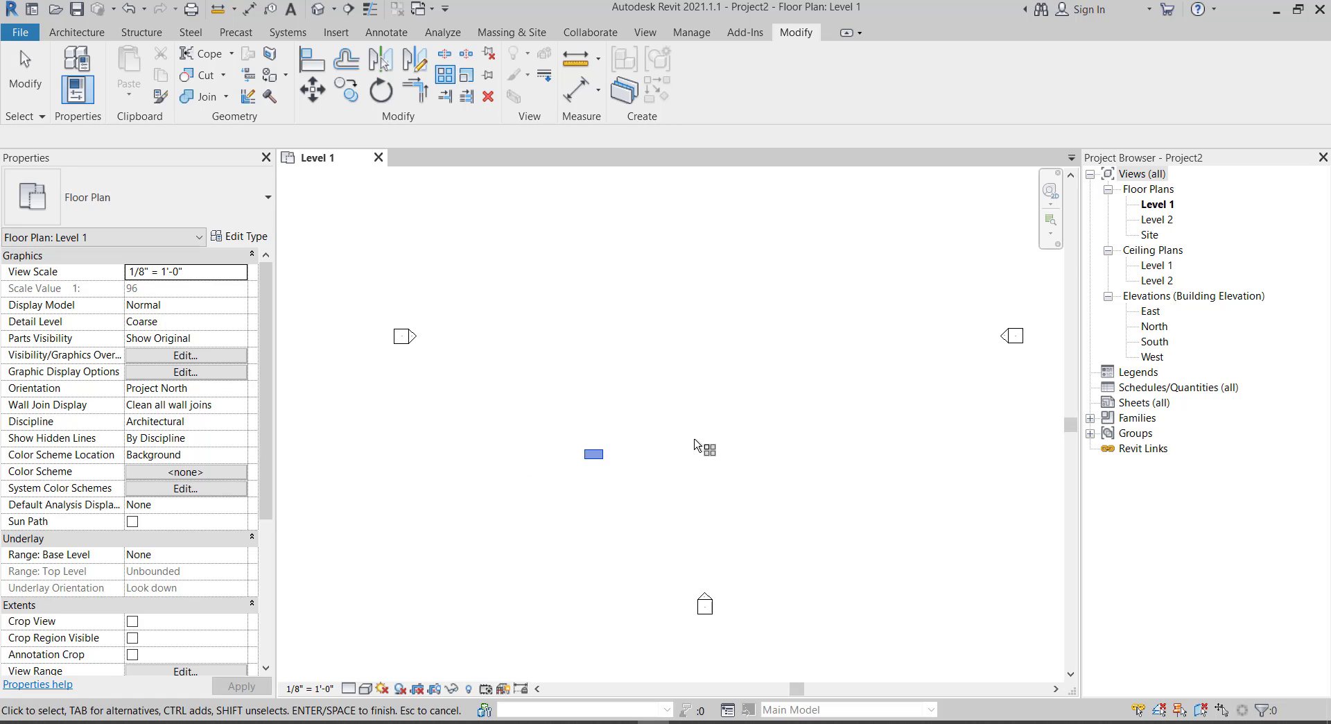
{"action": "key", "text": "Return"}
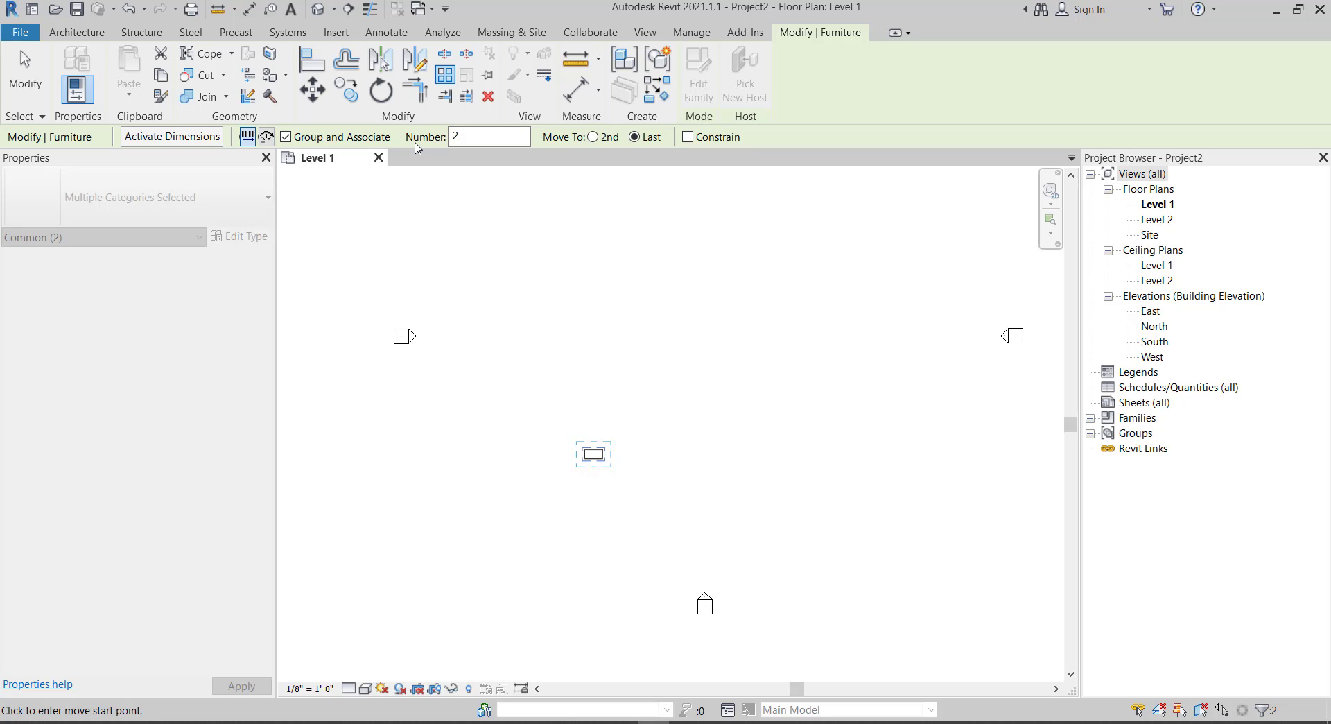
- Array the desk with Number 7 and Move To 2nd, spaced 16'-0" apart from its corner
{"action": "left_click", "coordinate": [452, 136]}
{"action": "type", "text": "7"}
{"action": "left_click", "coordinate": [593, 137]}
{"action": "scroll", "coordinate": [526, 476], "scroll_direction": "up", "scroll_amount": 2}
{"action": "scroll", "coordinate": [513, 475], "scroll_direction": "up", "scroll_amount": 3}
{"action": "scroll", "coordinate": [500, 472], "scroll_direction": "up", "scroll_amount": 3}
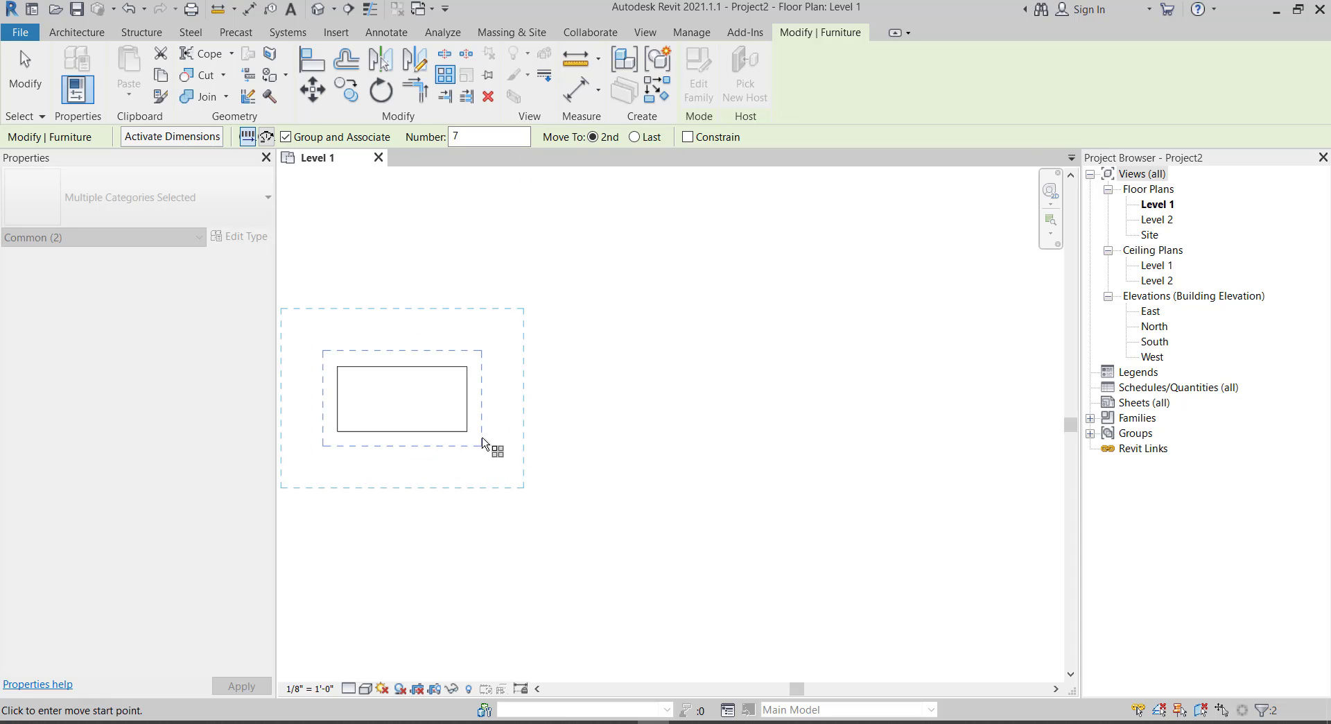
{"action": "left_click", "coordinate": [469, 433]}
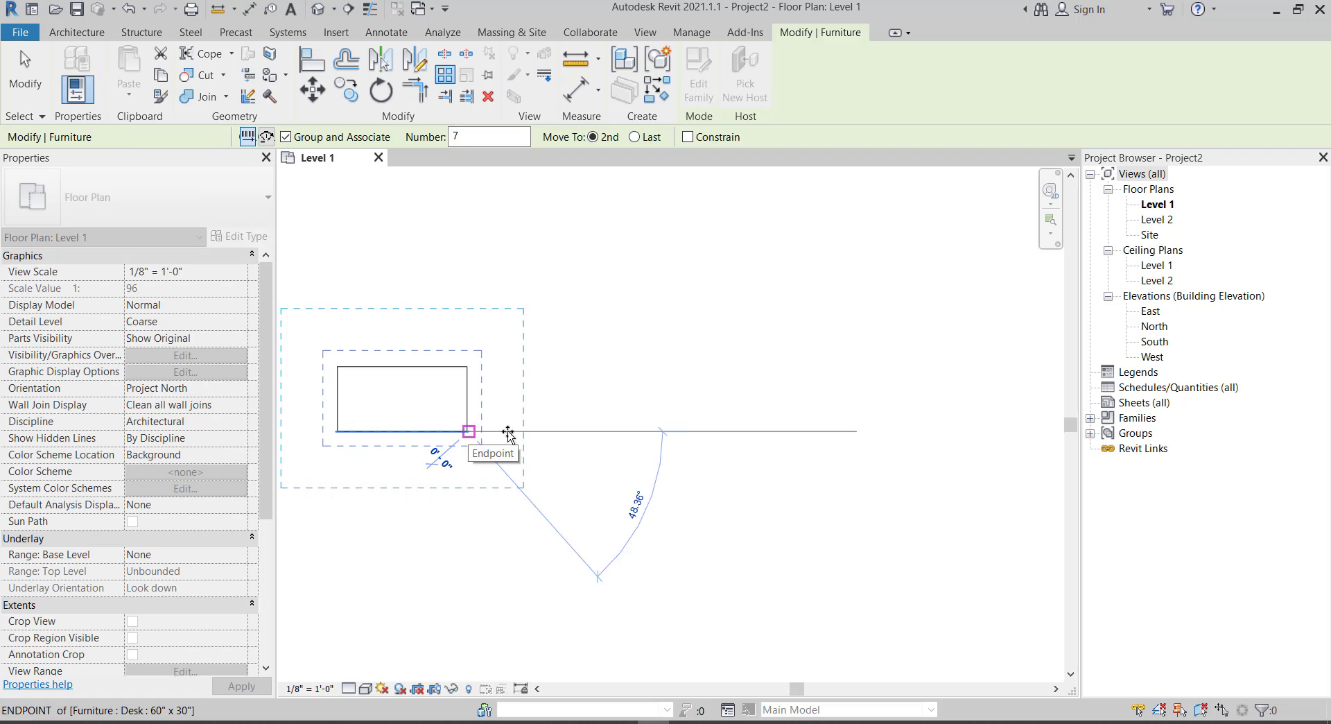
{"action": "scroll", "coordinate": [527, 437], "scroll_direction": "down", "scroll_amount": 2}
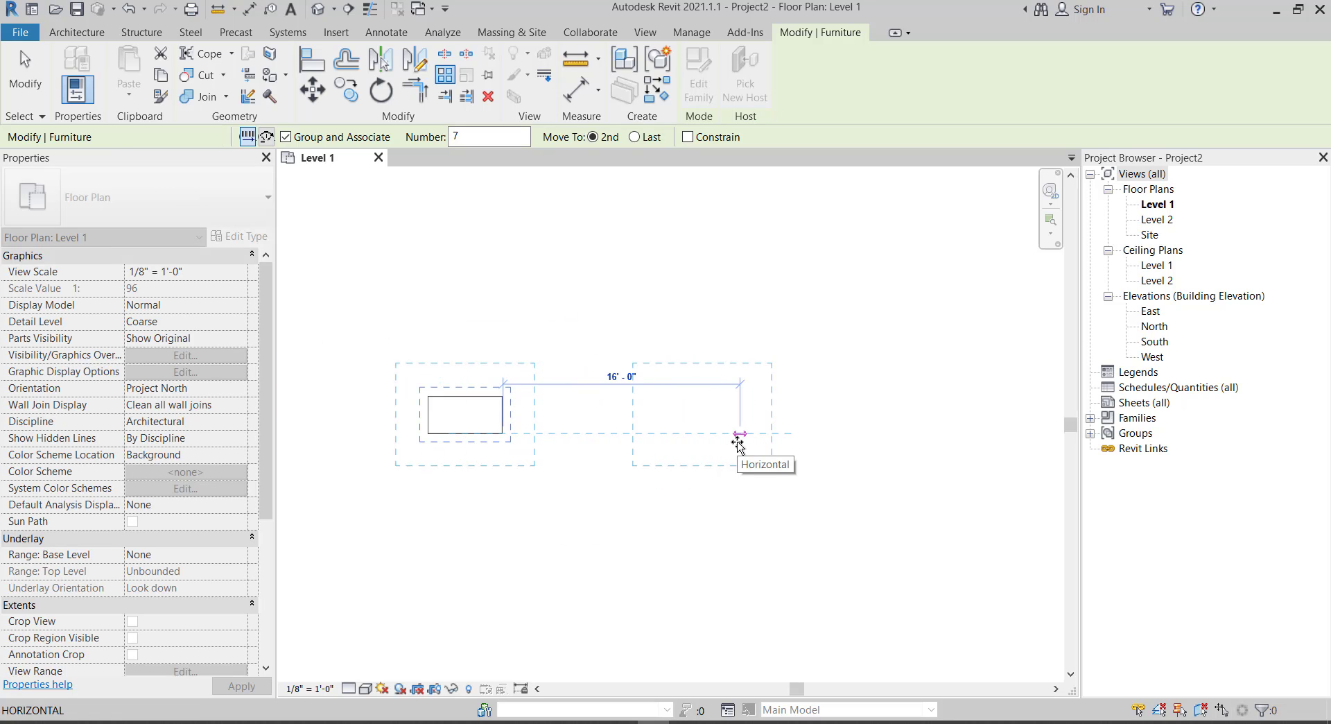
{"action": "left_click", "coordinate": [739, 442]}
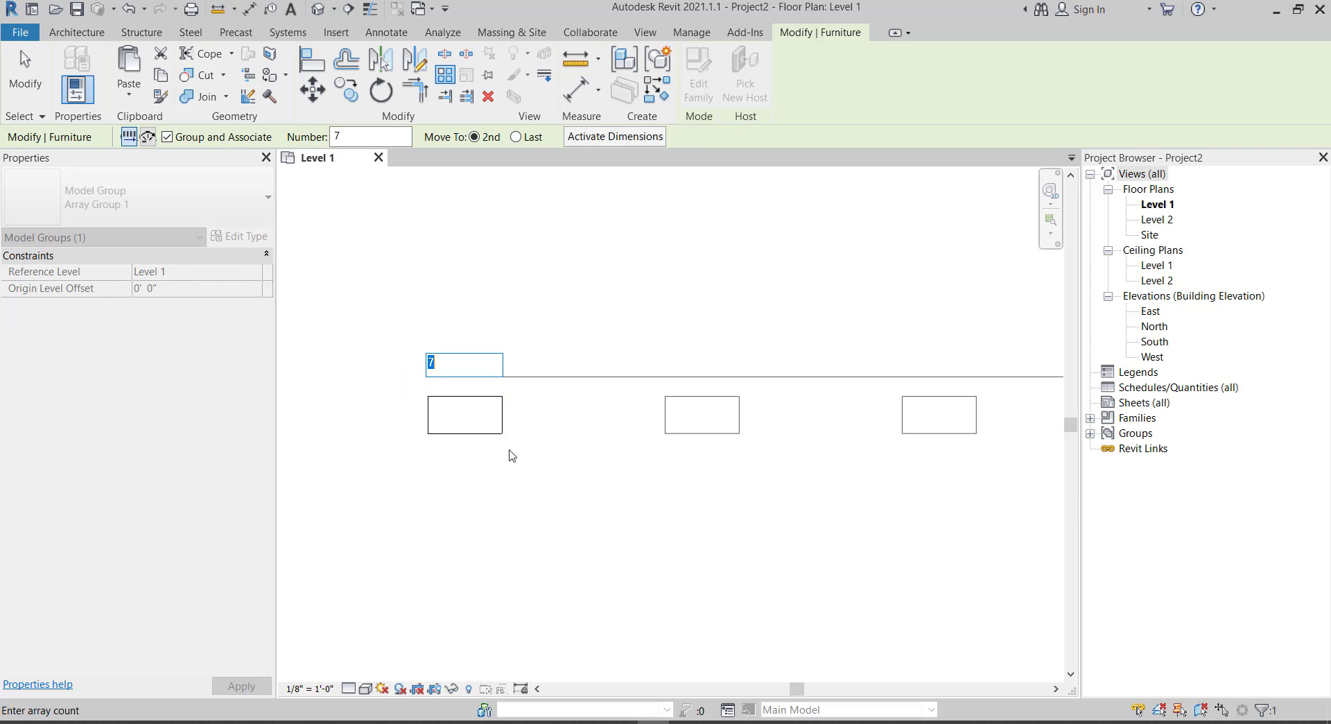
{"action": "scroll", "coordinate": [335, 467], "scroll_direction": "down", "scroll_amount": 2}
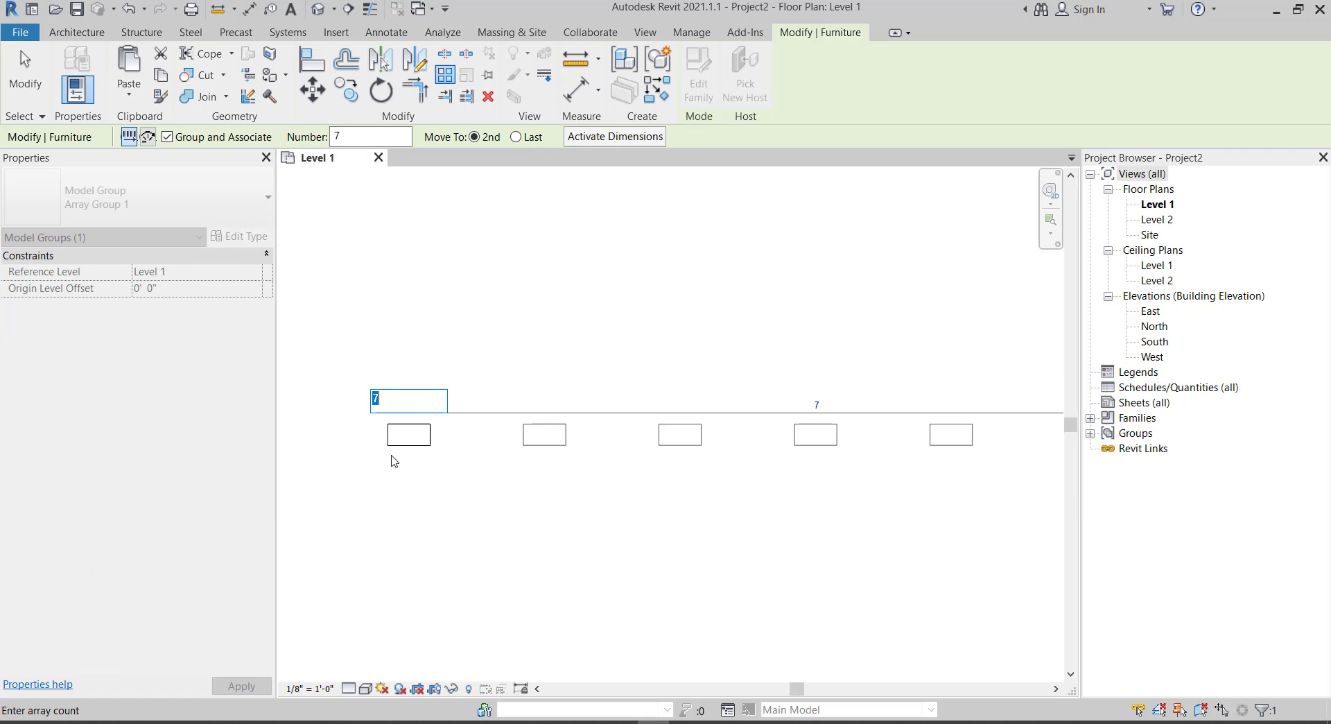
{"action": "scroll", "coordinate": [406, 461], "scroll_direction": "down", "scroll_amount": 1}
{"action": "scroll", "coordinate": [494, 459], "scroll_direction": "down", "scroll_amount": 1}
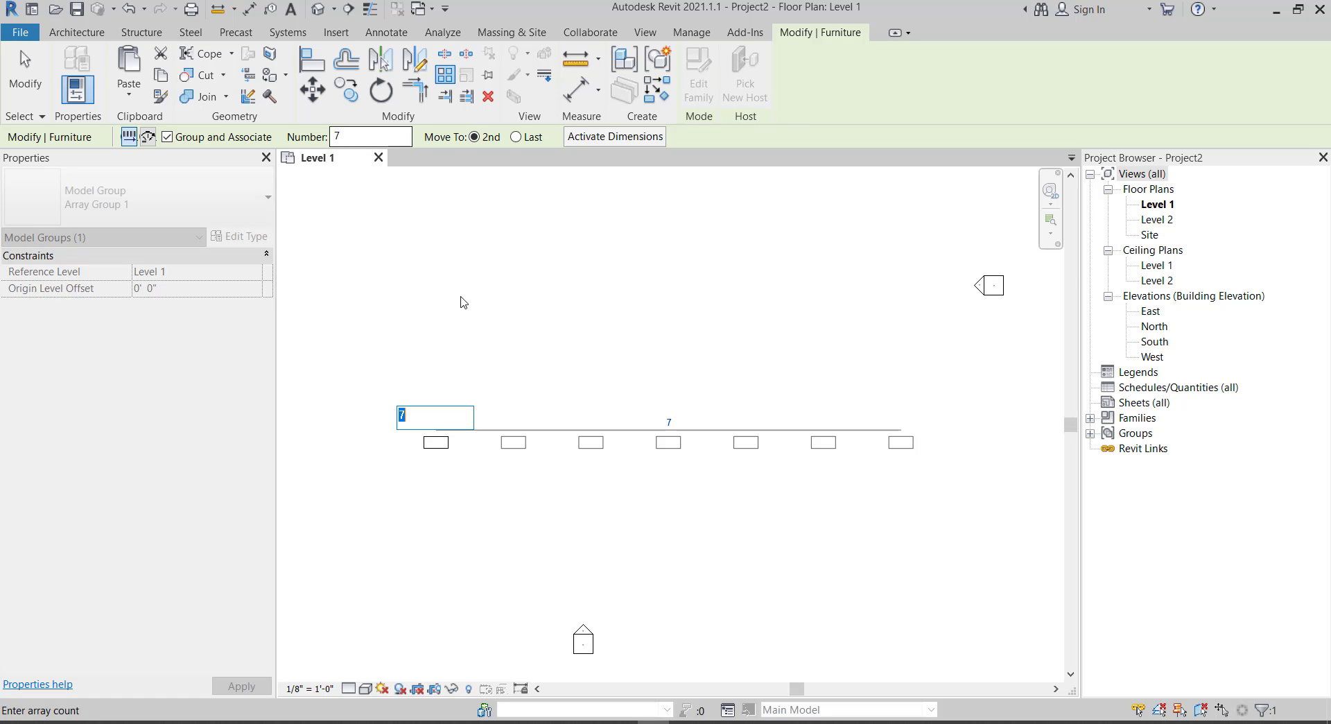
- Dismiss the grouping error and start a new array on the first desk group
{"action": "left_click", "coordinate": [445, 83]}
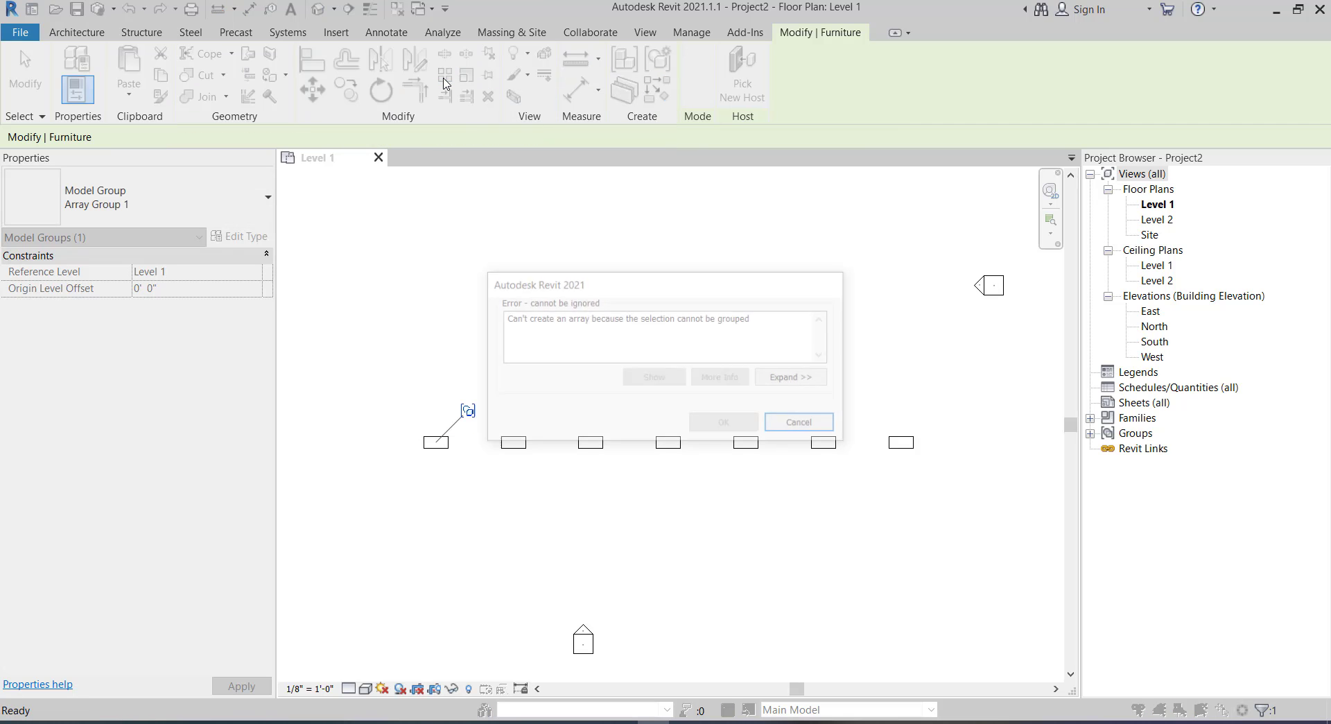
{"action": "left_click", "coordinate": [803, 424]}
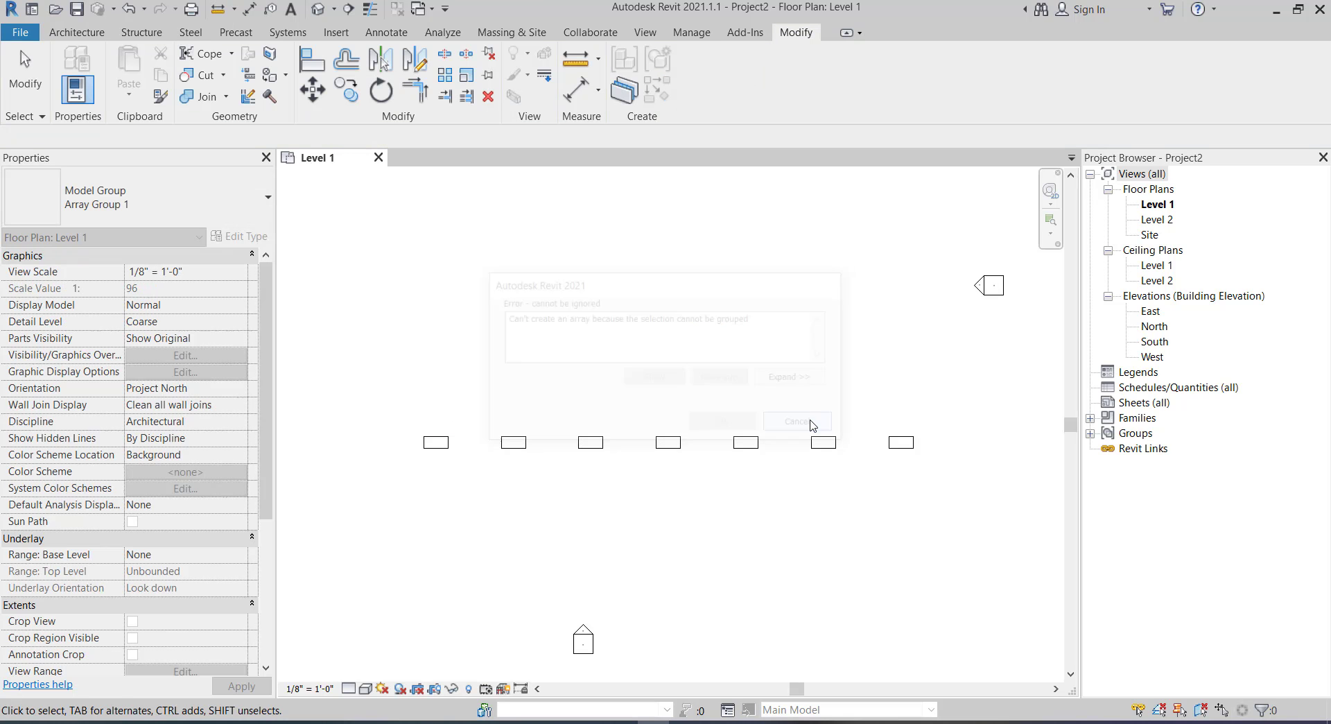
{"action": "left_click", "coordinate": [449, 83]}
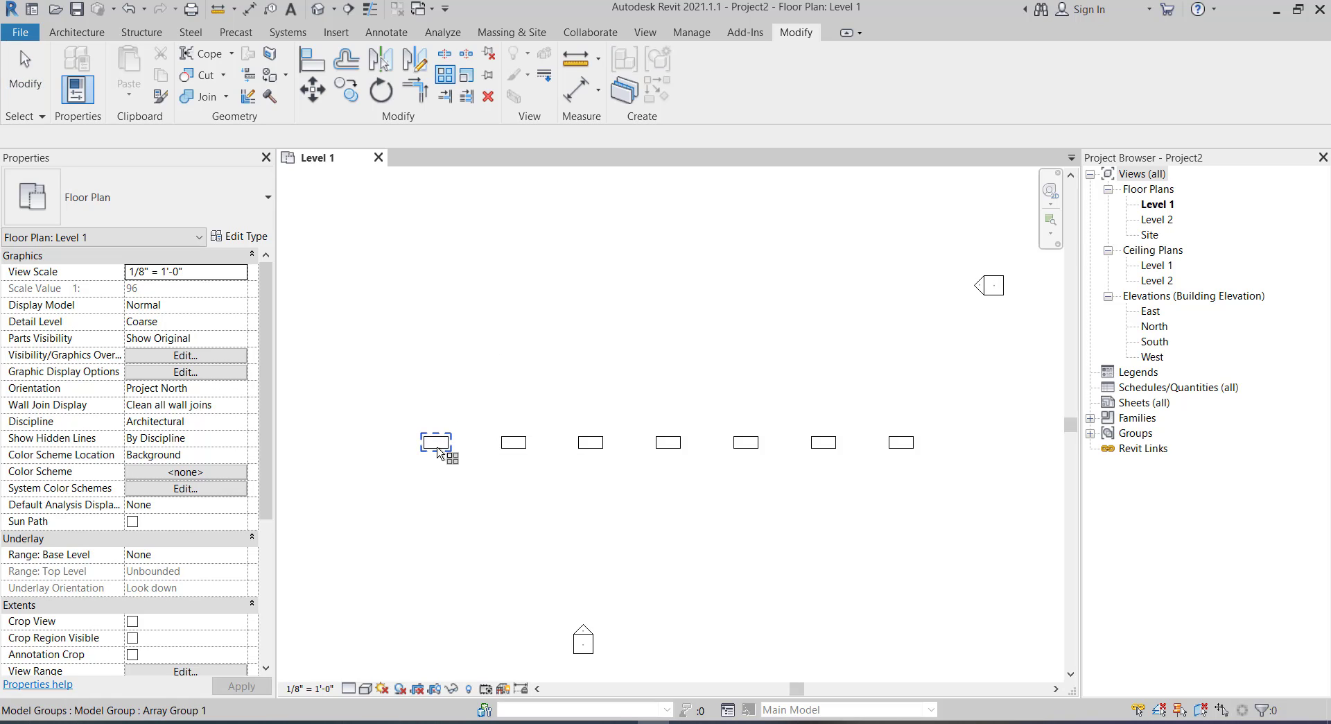
{"action": "left_click", "coordinate": [430, 444]}
{"action": "key", "text": "Return"}
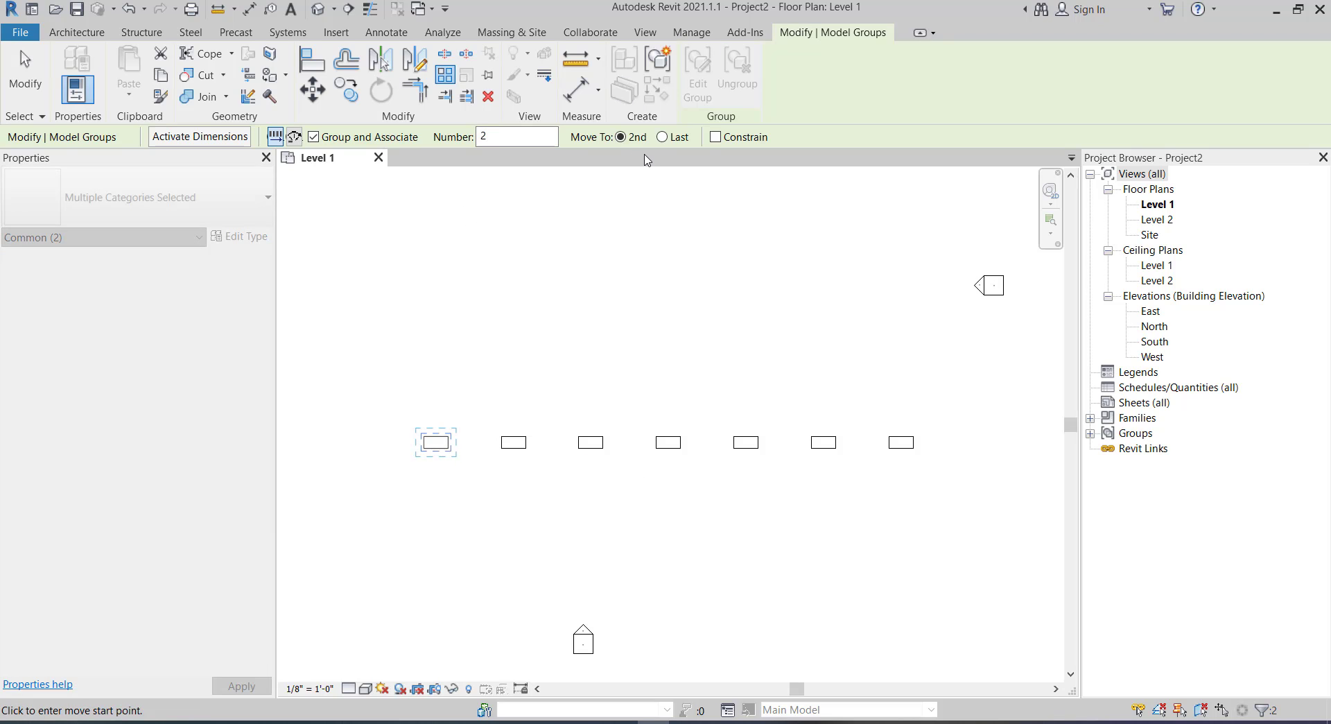
- Array it with Number 7 and Move To Last, from the desk corner 88'-0" straight up
{"action": "left_click", "coordinate": [502, 137]}
{"action": "type", "text": "7"}
{"action": "left_click", "coordinate": [662, 136]}
{"action": "scroll", "coordinate": [588, 357], "scroll_direction": "down", "scroll_amount": 3}
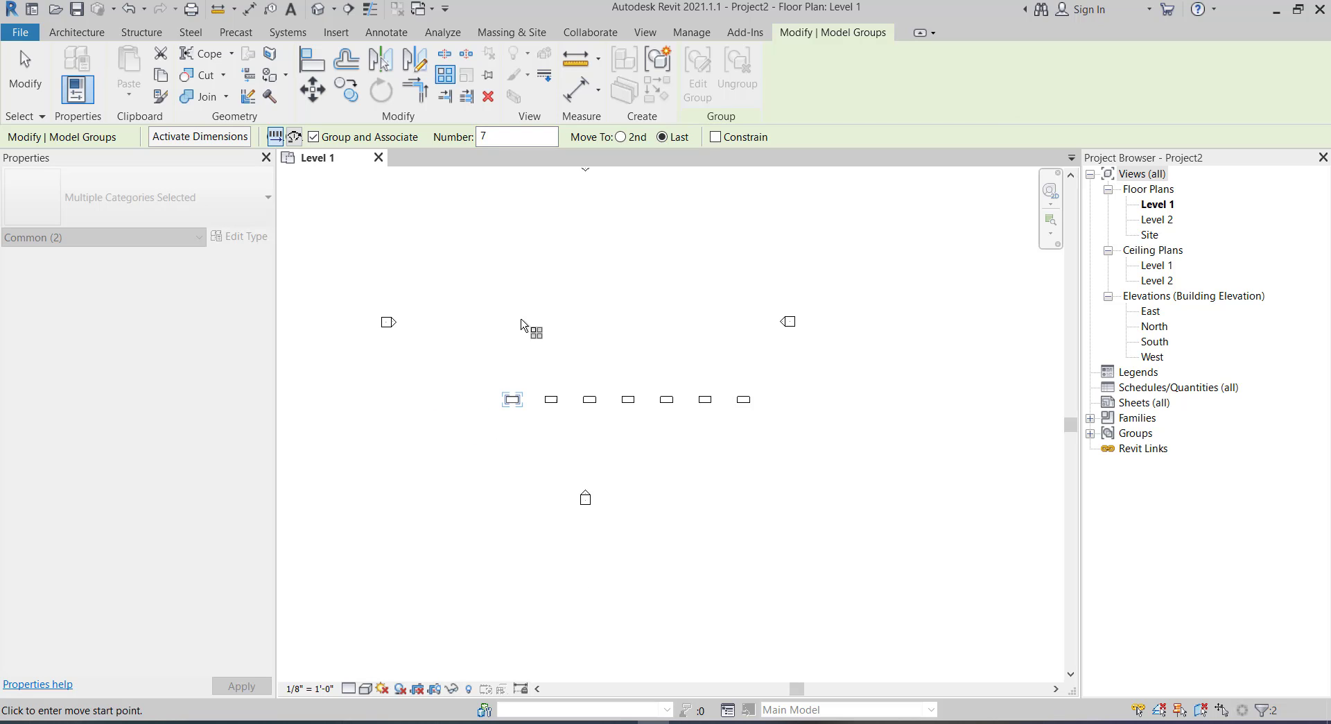
{"action": "scroll", "coordinate": [521, 325], "scroll_direction": "up", "scroll_amount": 3}
{"action": "scroll", "coordinate": [500, 466], "scroll_direction": "up", "scroll_amount": 2}
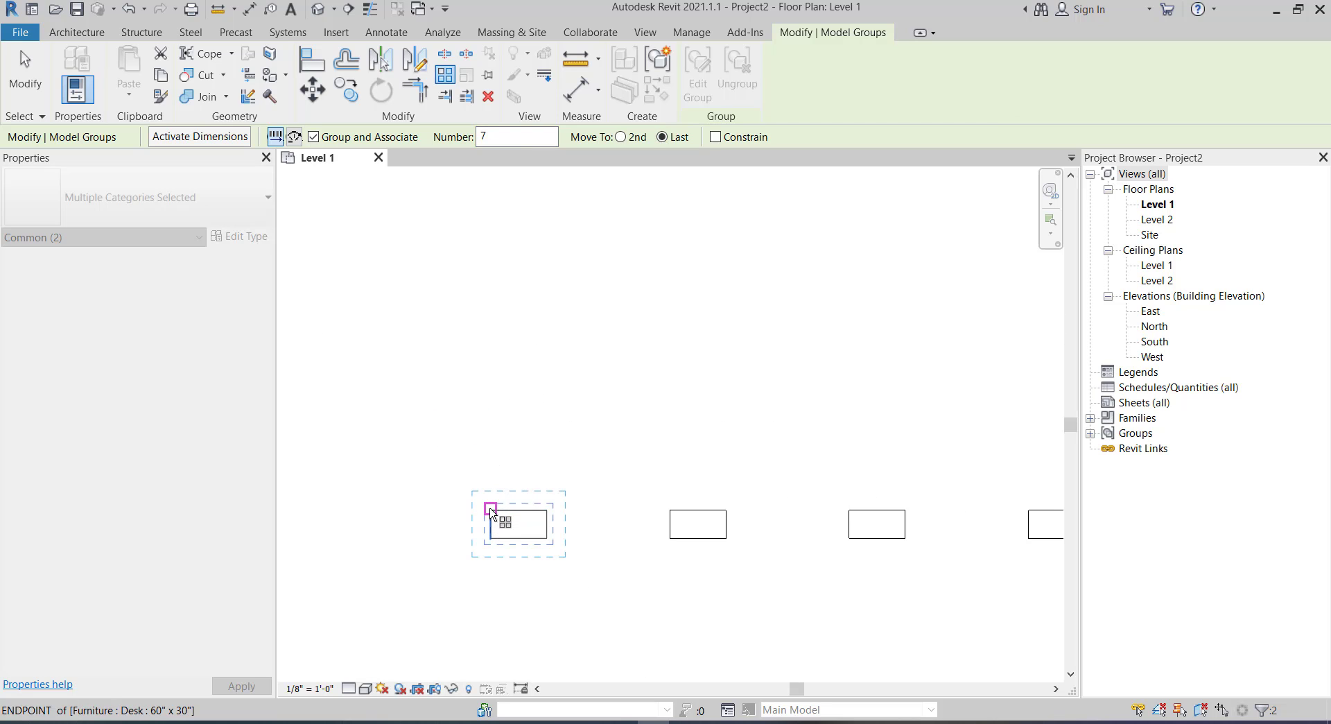
{"action": "left_click", "coordinate": [490, 512]}
{"action": "scroll", "coordinate": [490, 512], "scroll_direction": "down", "scroll_amount": 2}
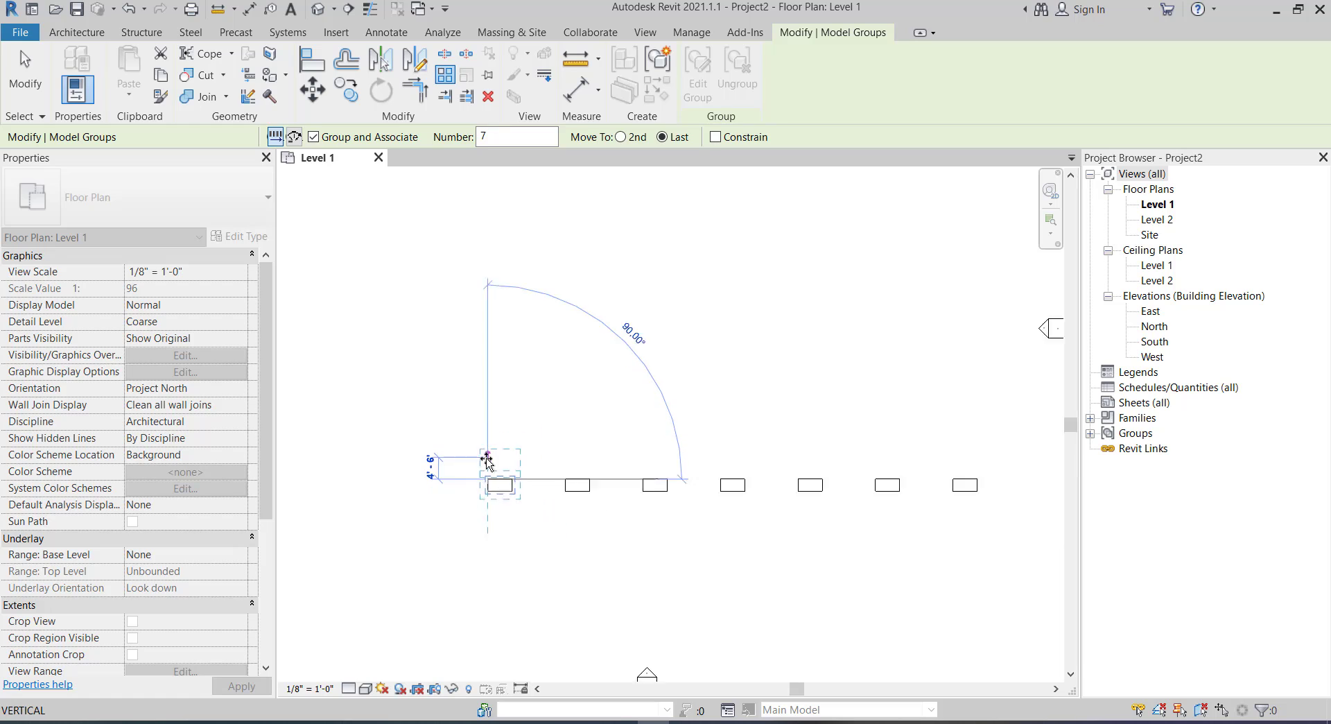
{"action": "scroll", "coordinate": [482, 329], "scroll_direction": "up", "scroll_amount": 2}
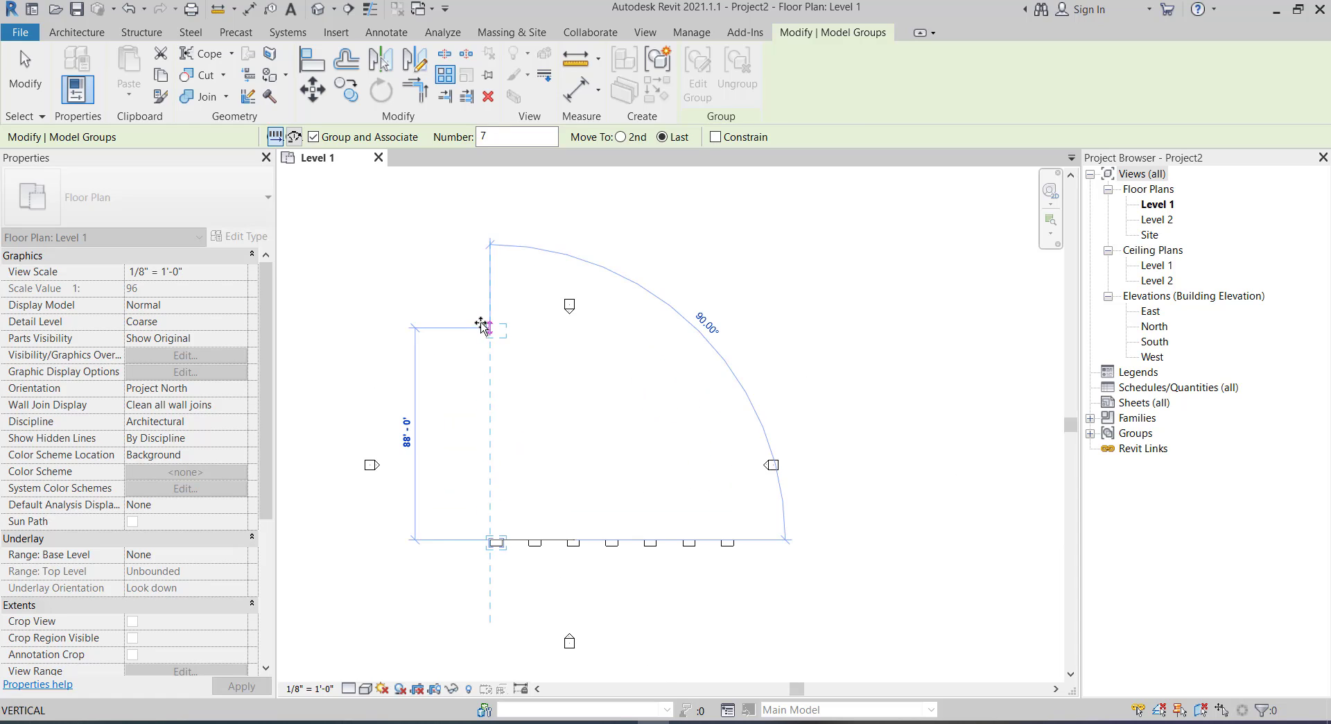
{"action": "left_click", "coordinate": [489, 322]}
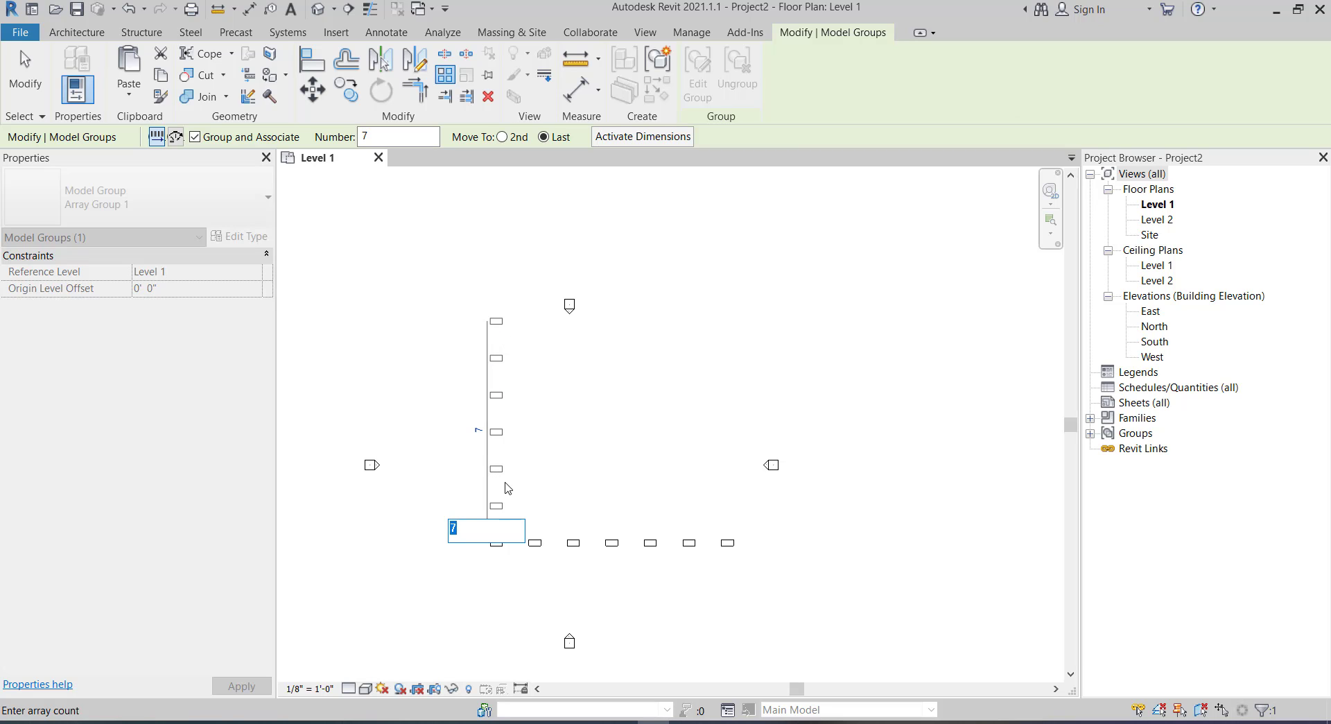
{"action": "key", "text": "Return"}
{"action": "key", "text": "Escape"}
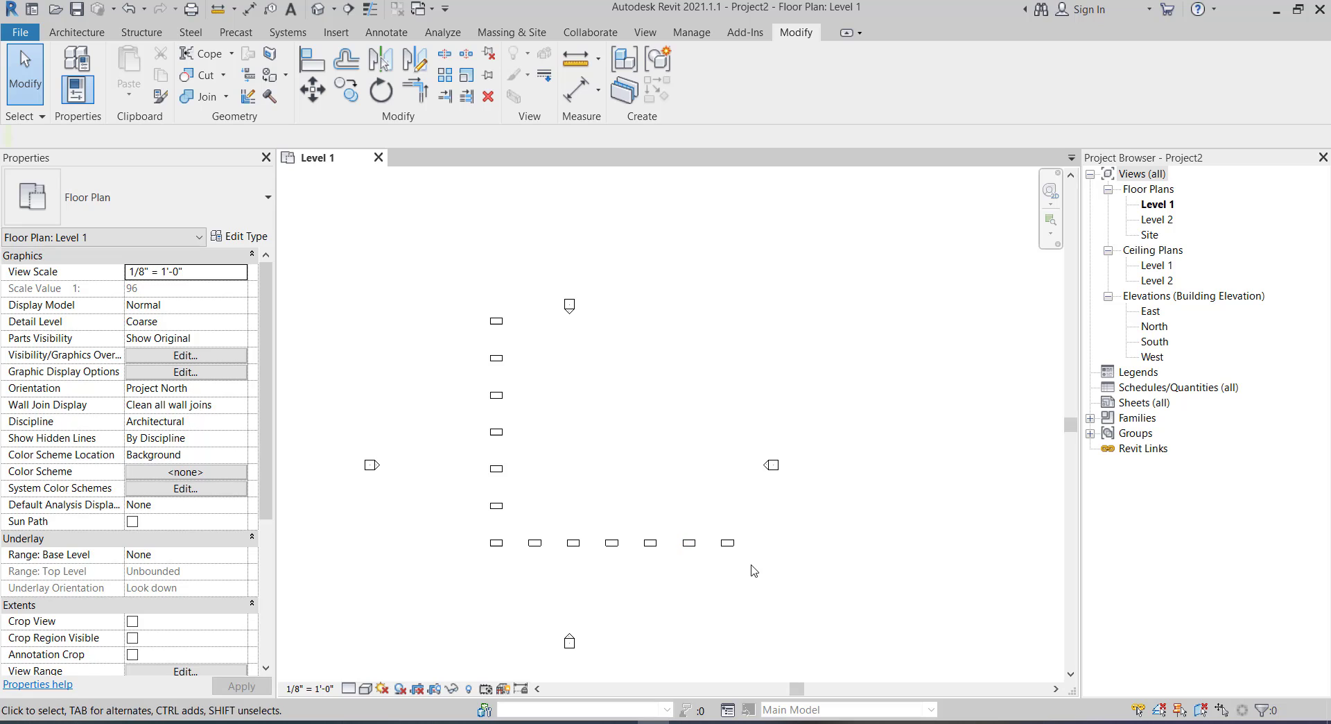
- Select six desks of the horizontal row and start an array, editing its copy count
{"action": "left_click", "coordinate": [626, 547]}
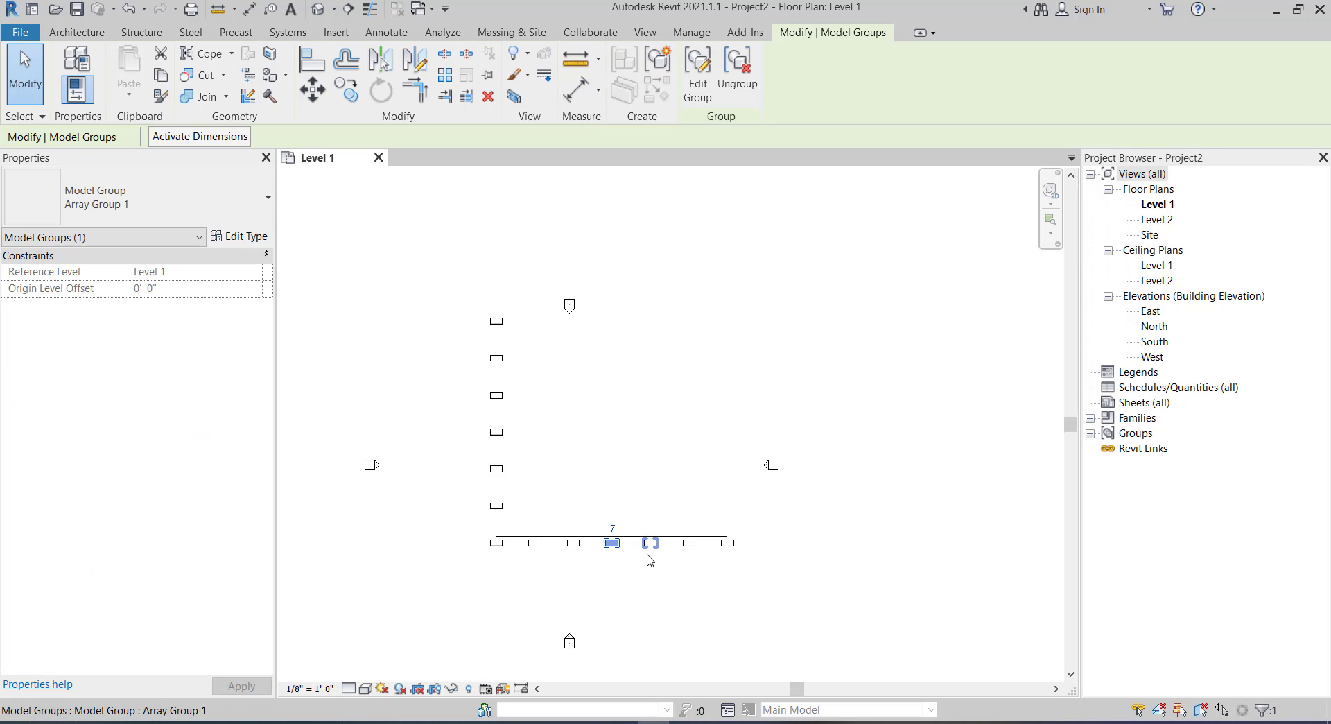
{"action": "left_click", "coordinate": [645, 554]}
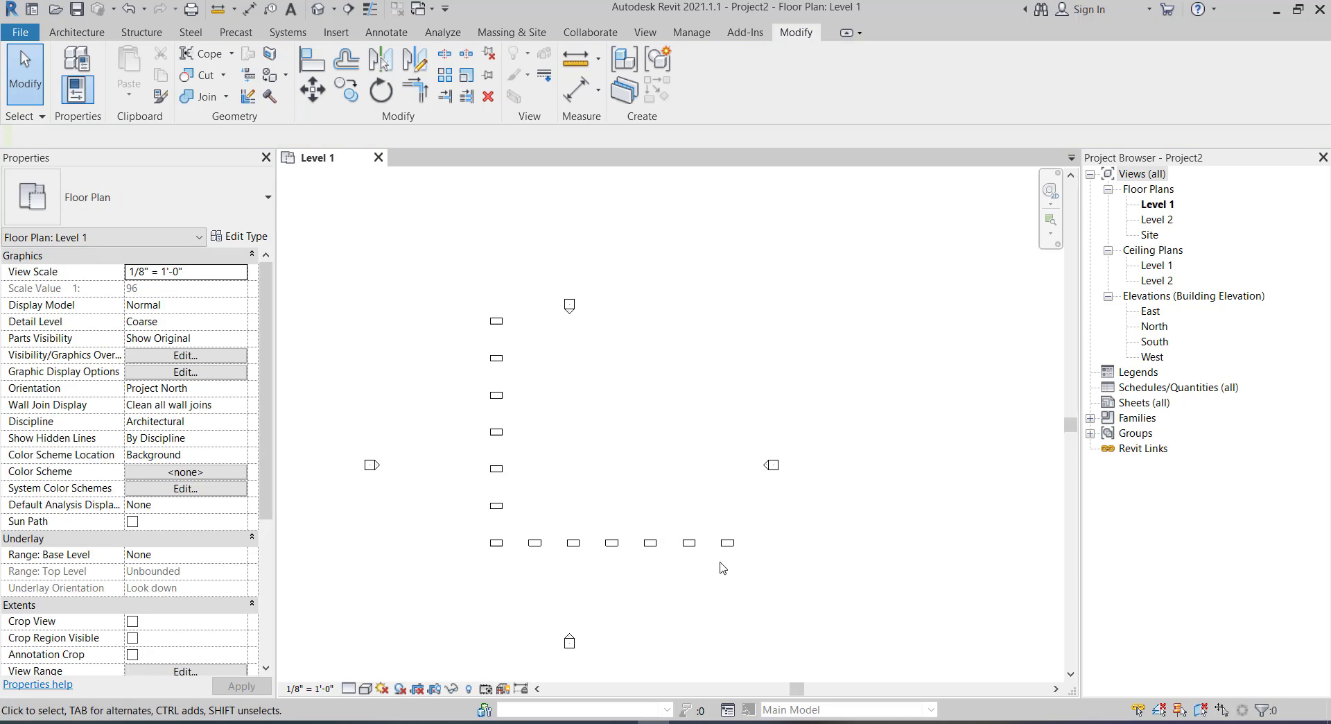
{"action": "left_click", "coordinate": [530, 526]}
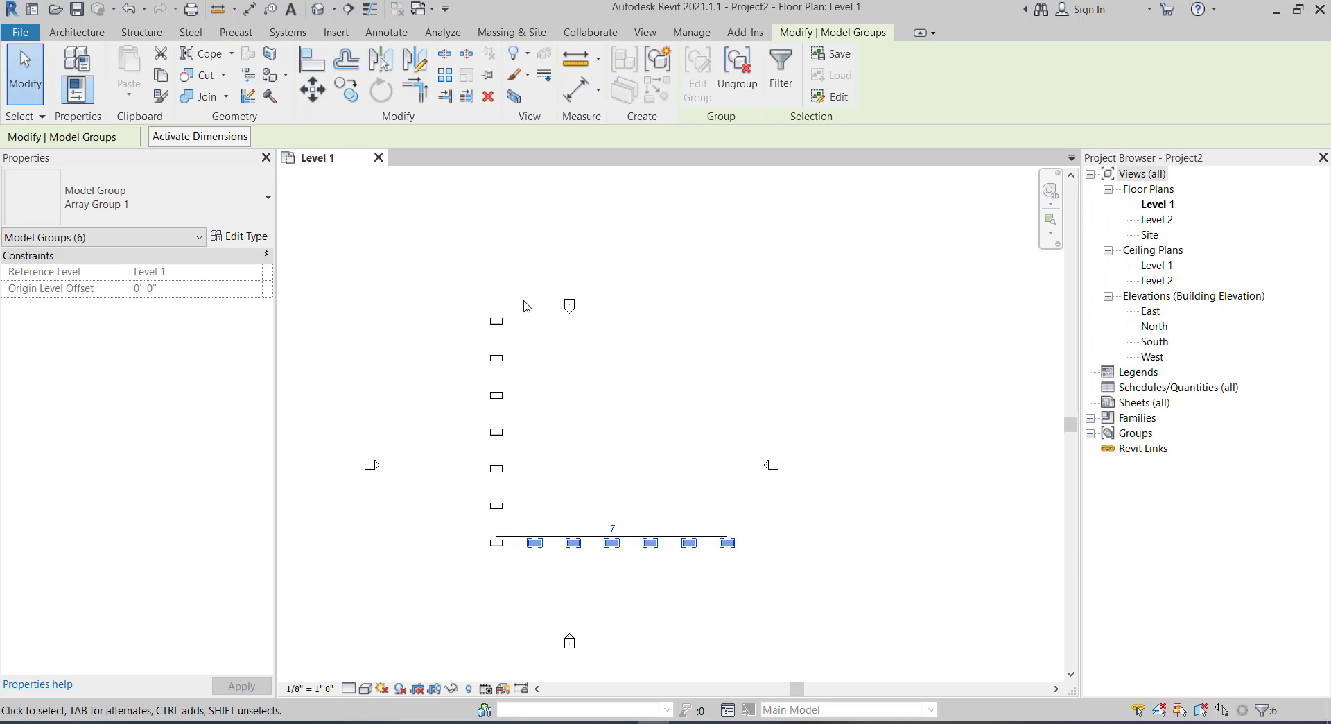
{"action": "left_click", "coordinate": [447, 77]}
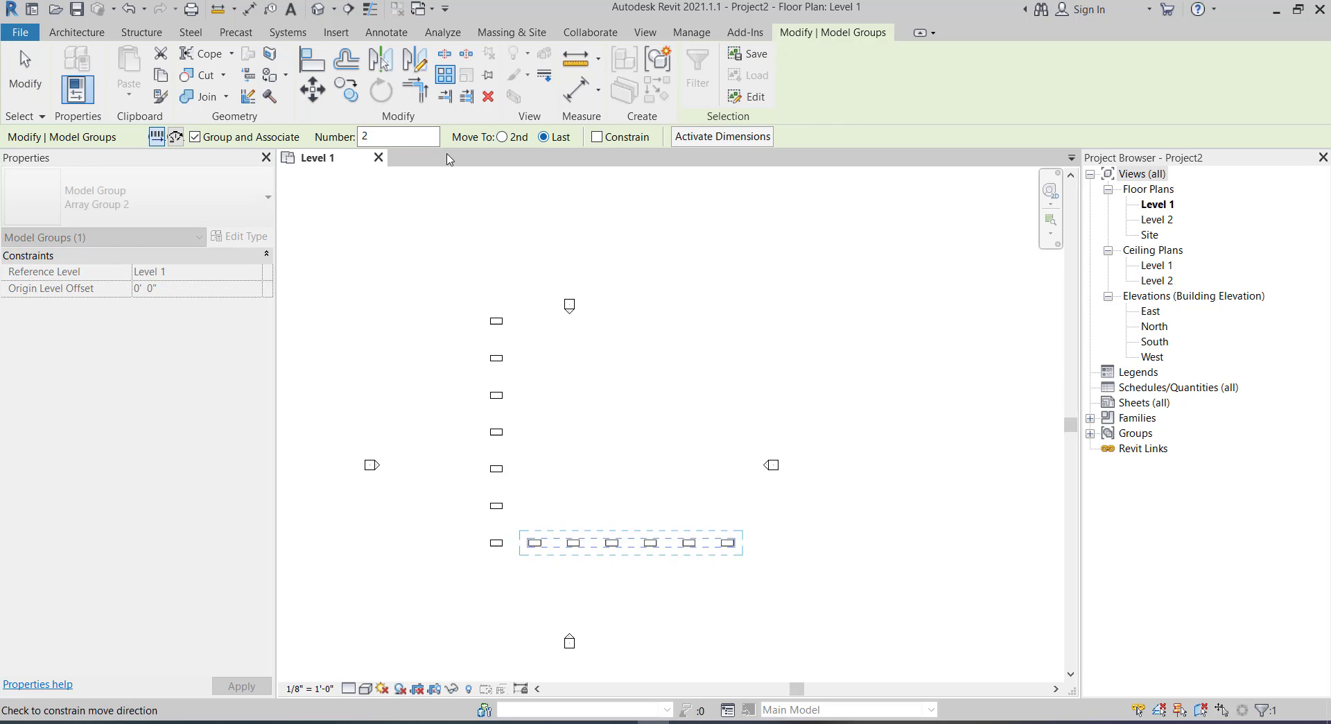
{"action": "left_click", "coordinate": [377, 138]}
{"action": "left_click", "coordinate": [377, 137]}
{"action": "type", "text": "7"}
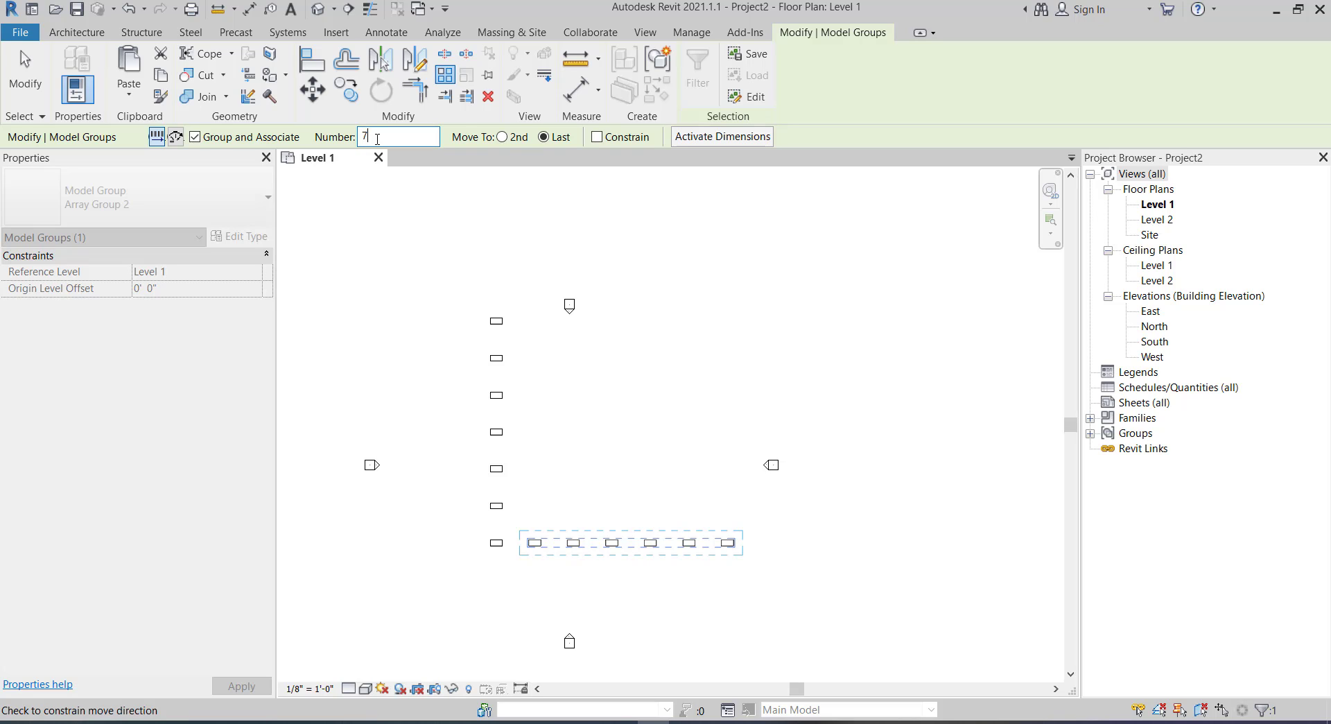
- Array the row up with Number 7 and Move To Last, from the desk corner to the top row
{"action": "scroll", "coordinate": [548, 541], "scroll_direction": "up", "scroll_amount": 3}
{"action": "scroll", "coordinate": [534, 546], "scroll_direction": "up", "scroll_amount": 1}
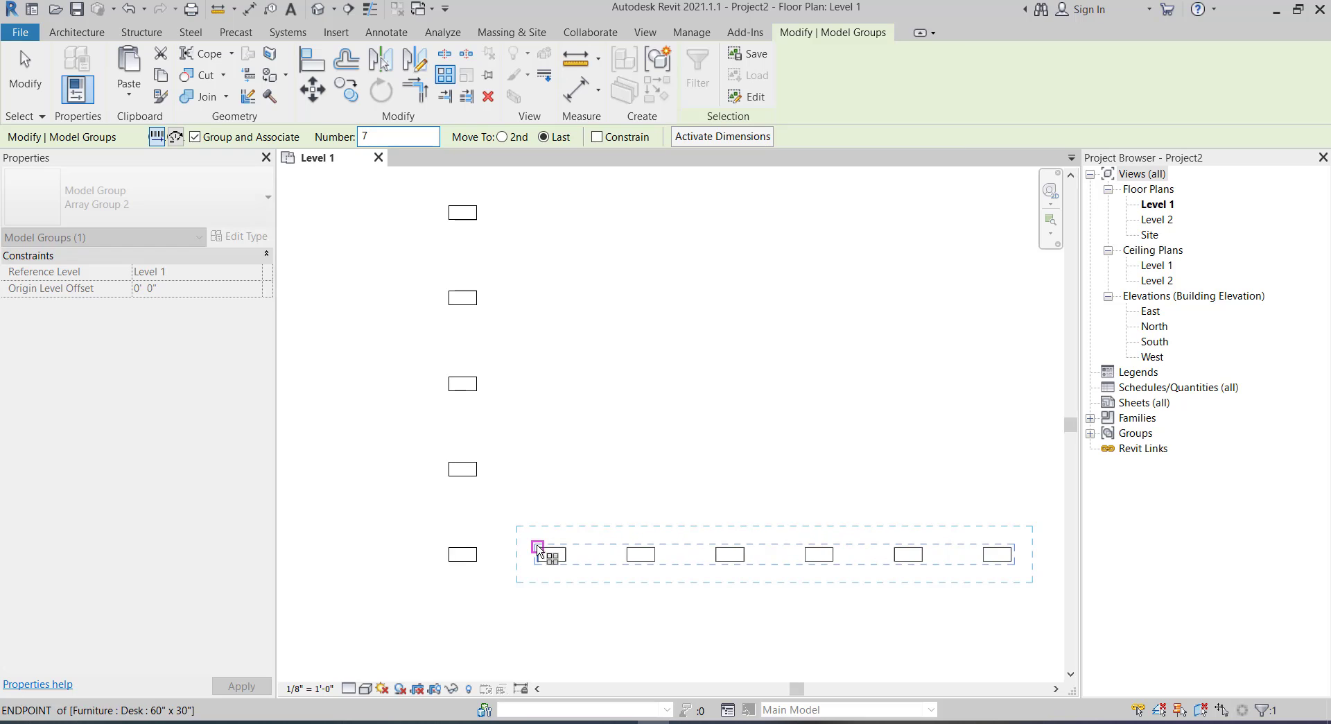
{"action": "left_click", "coordinate": [538, 548]}
{"action": "scroll", "coordinate": [534, 412], "scroll_direction": "down", "scroll_amount": 2}
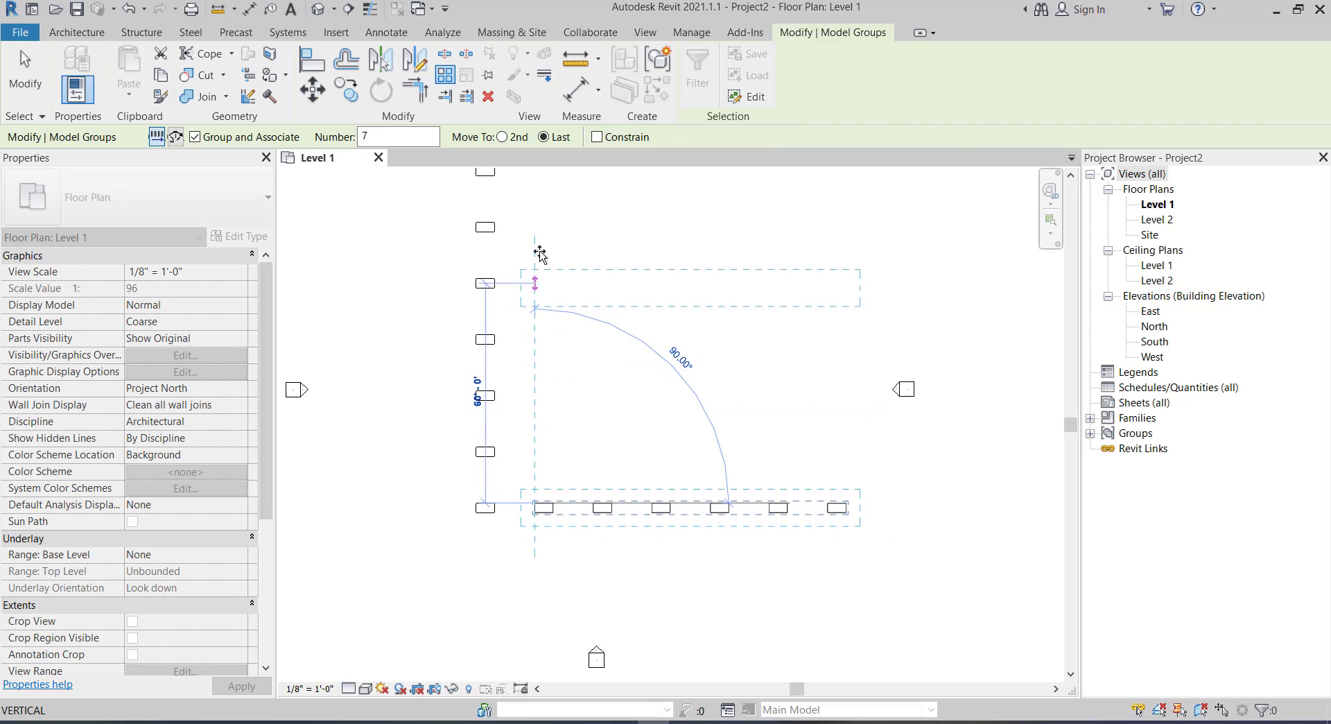
{"action": "scroll", "coordinate": [541, 236], "scroll_direction": "up", "scroll_amount": 2}
{"action": "scroll", "coordinate": [527, 211], "scroll_direction": "up", "scroll_amount": 1}
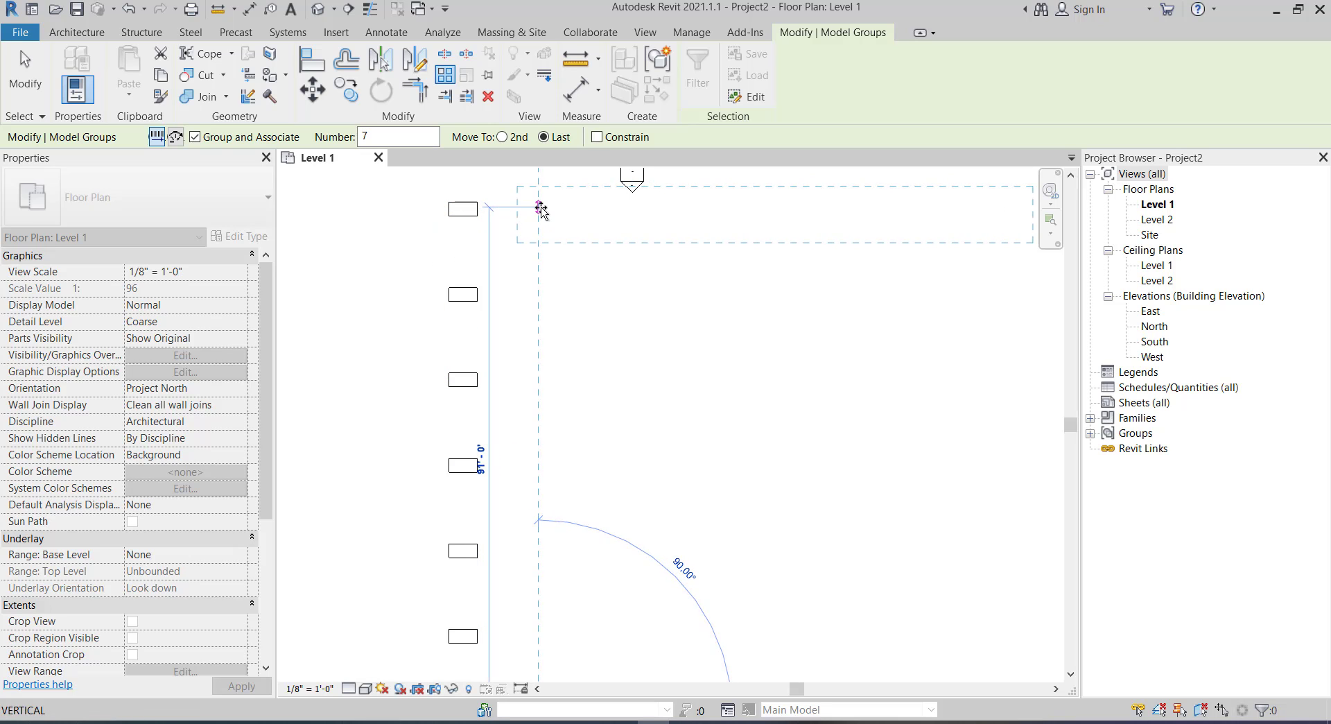
{"action": "left_click", "coordinate": [540, 208]}
{"action": "scroll", "coordinate": [548, 274], "scroll_direction": "down", "scroll_amount": 2}
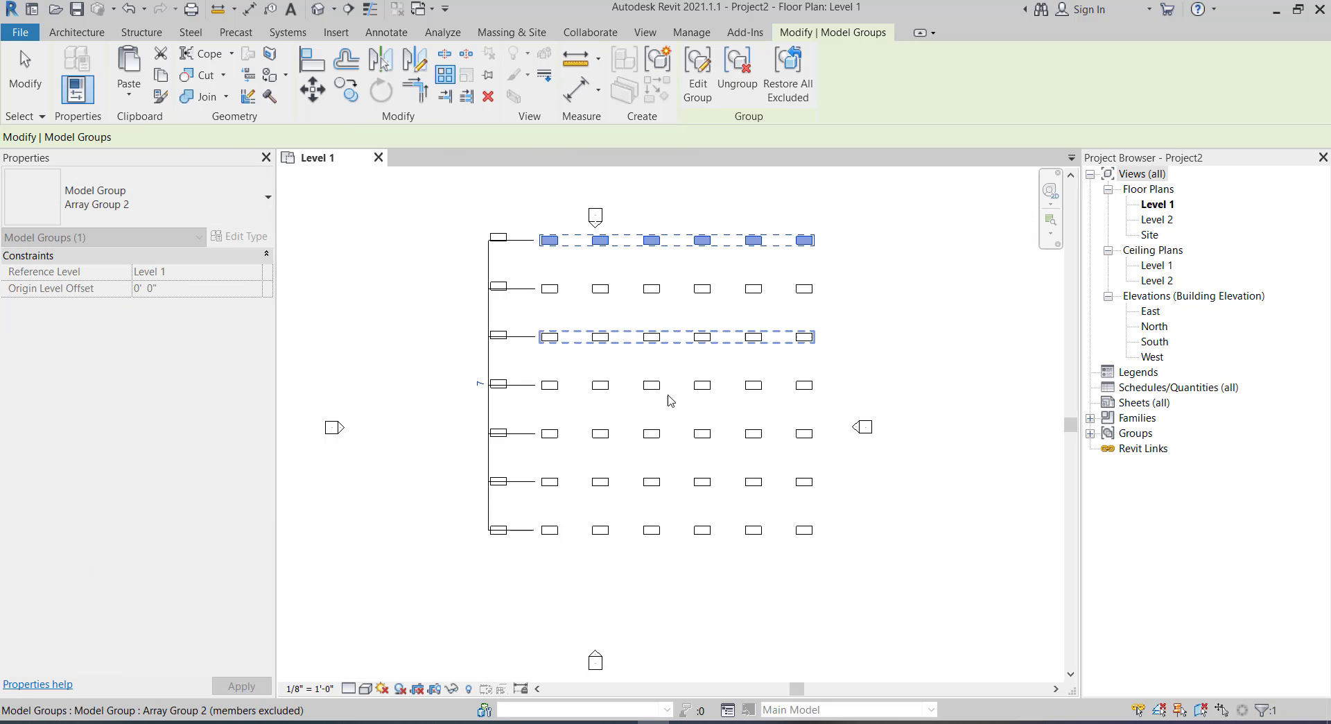
{"action": "key", "text": "Escape"}
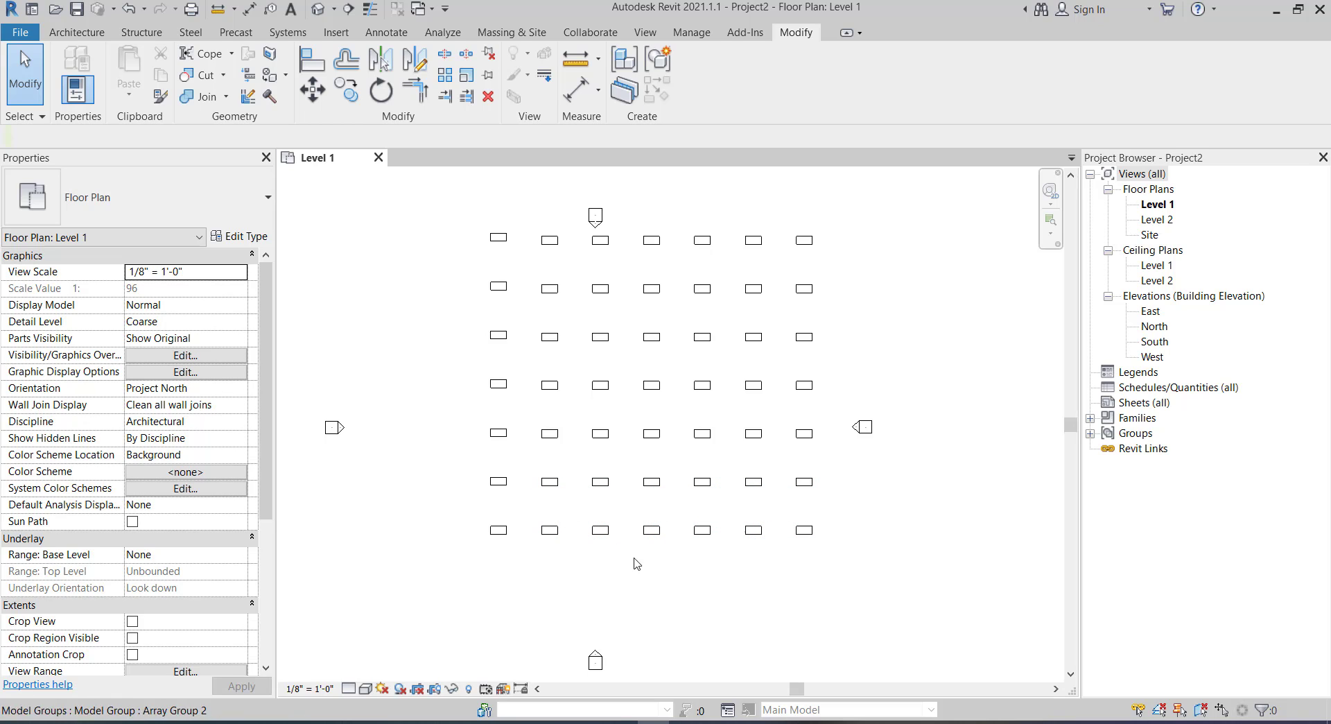
{"action": "scroll", "coordinate": [538, 522], "scroll_direction": "up", "scroll_amount": 1}
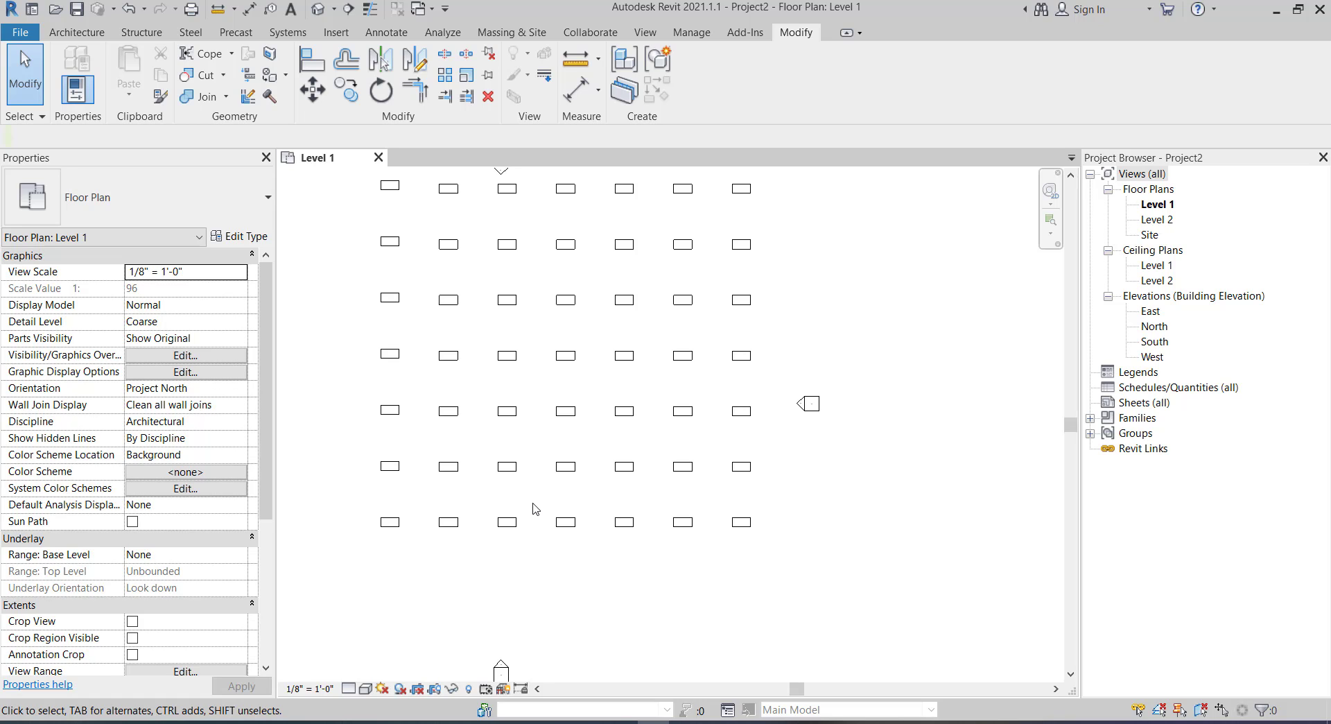
{"action": "scroll", "coordinate": [536, 508], "scroll_direction": "down", "scroll_amount": 1}
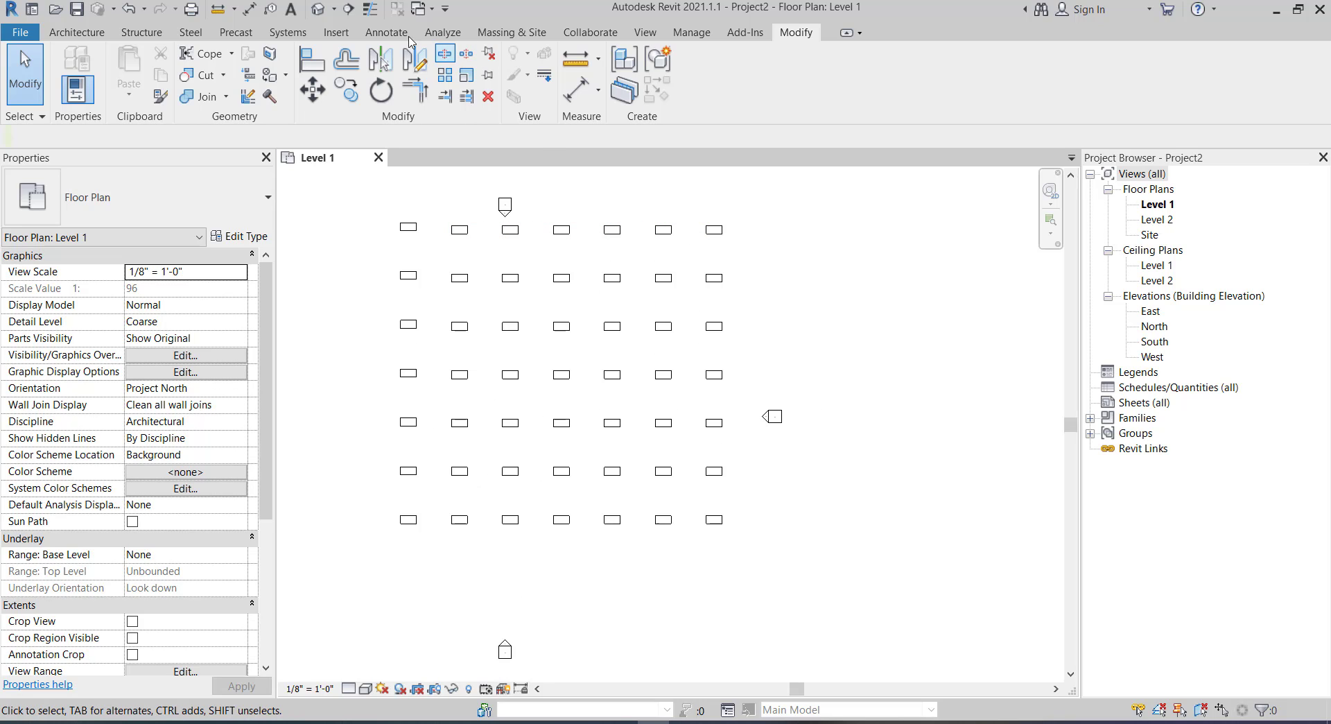
- Open the default 3D view in Shaded style and orbit to view the desk grid from back-right
{"action": "left_click", "coordinate": [349, 11]}
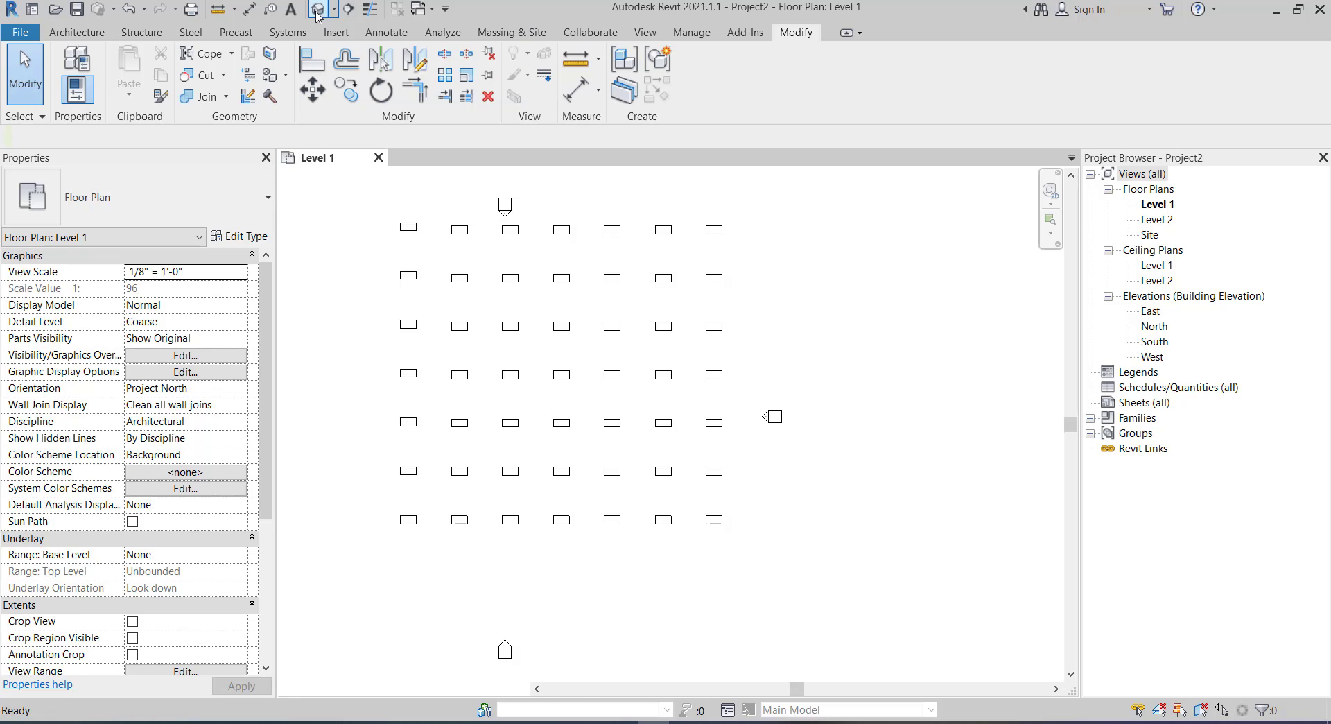
{"action": "scroll", "coordinate": [693, 496], "scroll_direction": "up", "scroll_amount": 2}
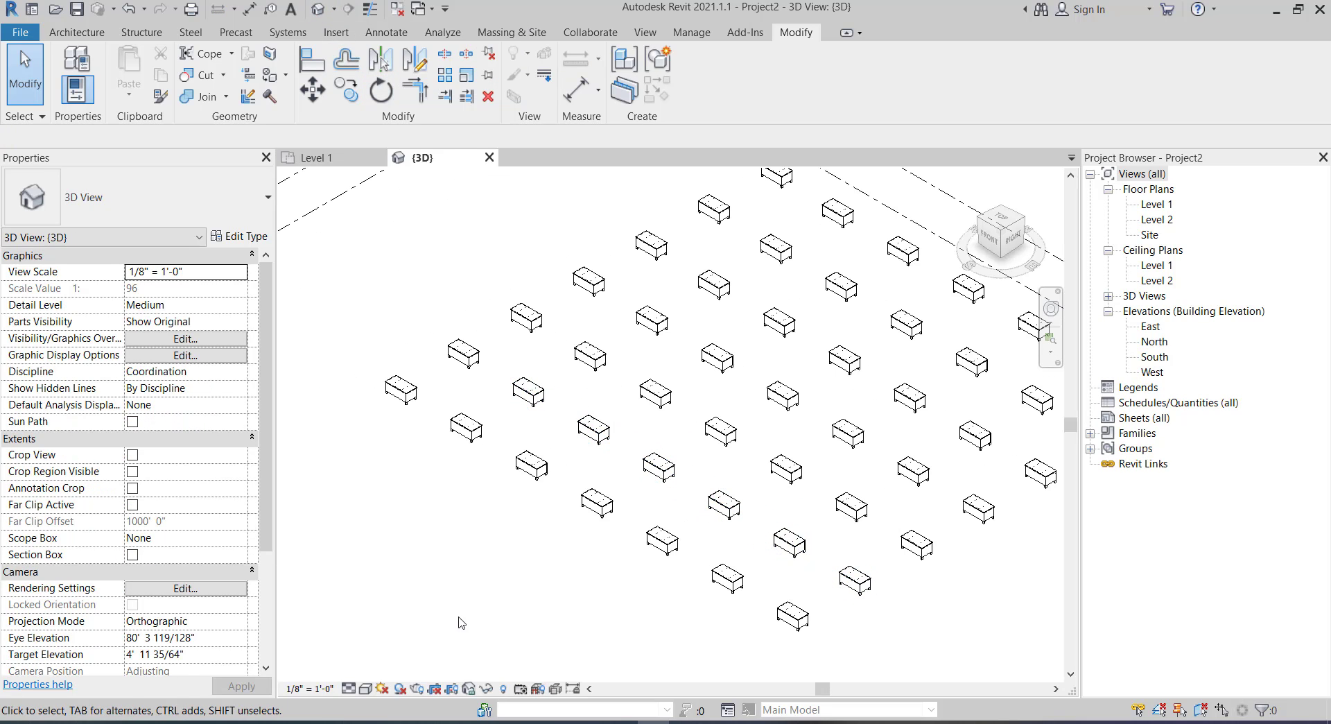
{"action": "left_click", "coordinate": [368, 688]}
{"action": "scroll", "coordinate": [419, 401], "scroll_direction": "down", "scroll_amount": 3}
{"action": "scroll", "coordinate": [547, 444], "scroll_direction": "up", "scroll_amount": 3}
{"action": "scroll", "coordinate": [552, 448], "scroll_direction": "up", "scroll_amount": 3}
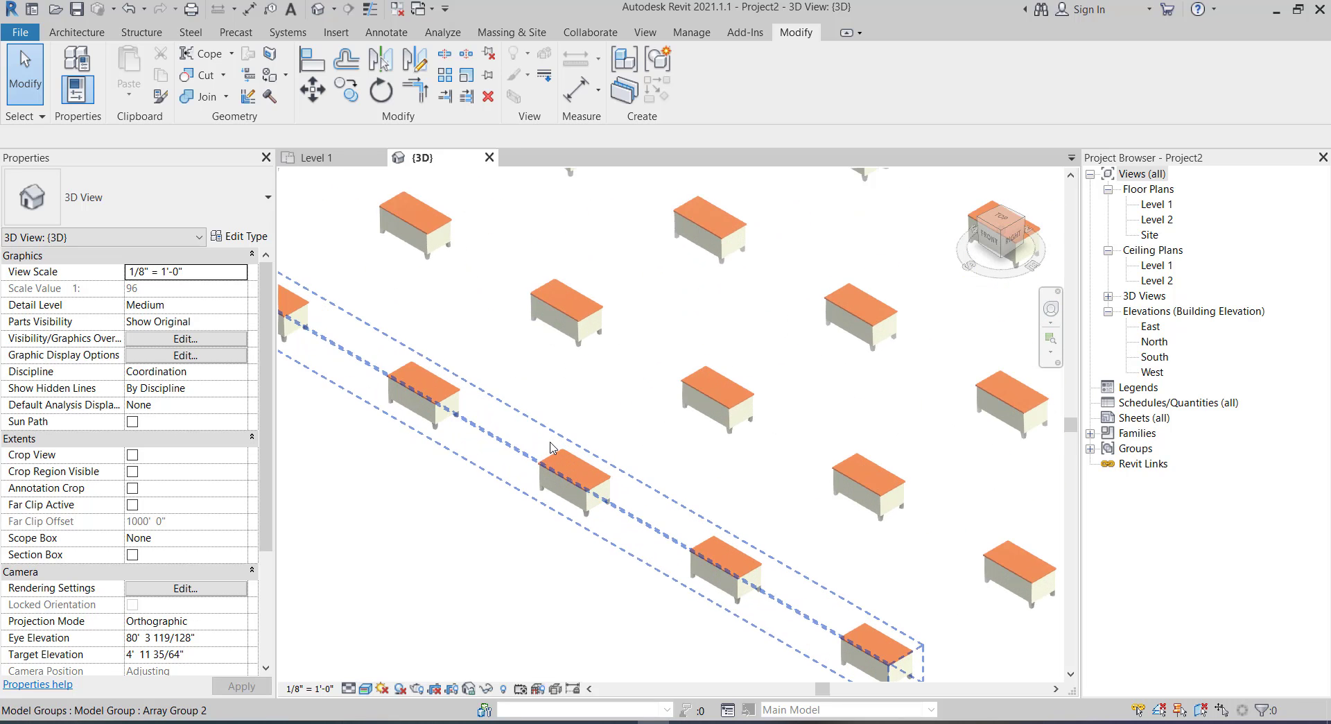
{"action": "scroll", "coordinate": [588, 493], "scroll_direction": "down", "scroll_amount": 5}
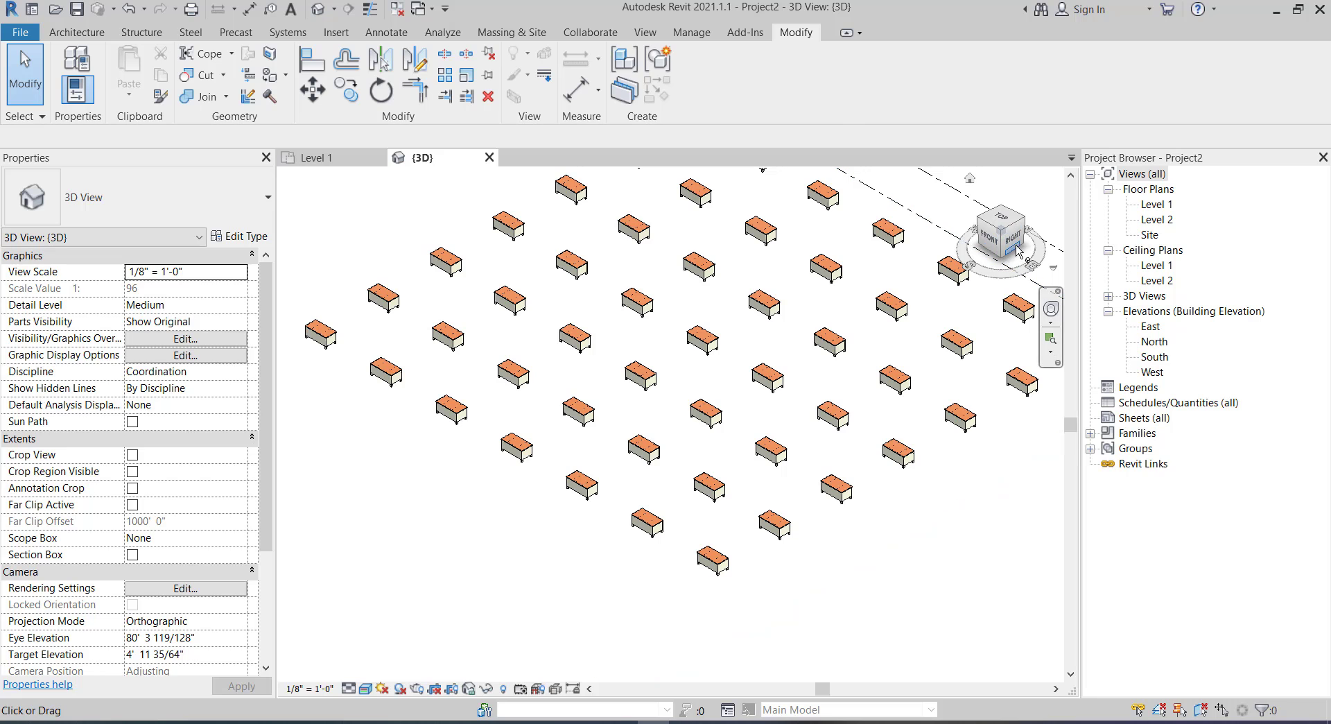
{"action": "mouse_move", "coordinate": [1016, 244]}
{"action": "left_mouse_down"}
{"action": "mouse_move", "coordinate": [806, 236]}
{"action": "mouse_move", "coordinate": [825, 507]}
{"action": "left_mouse_up"}
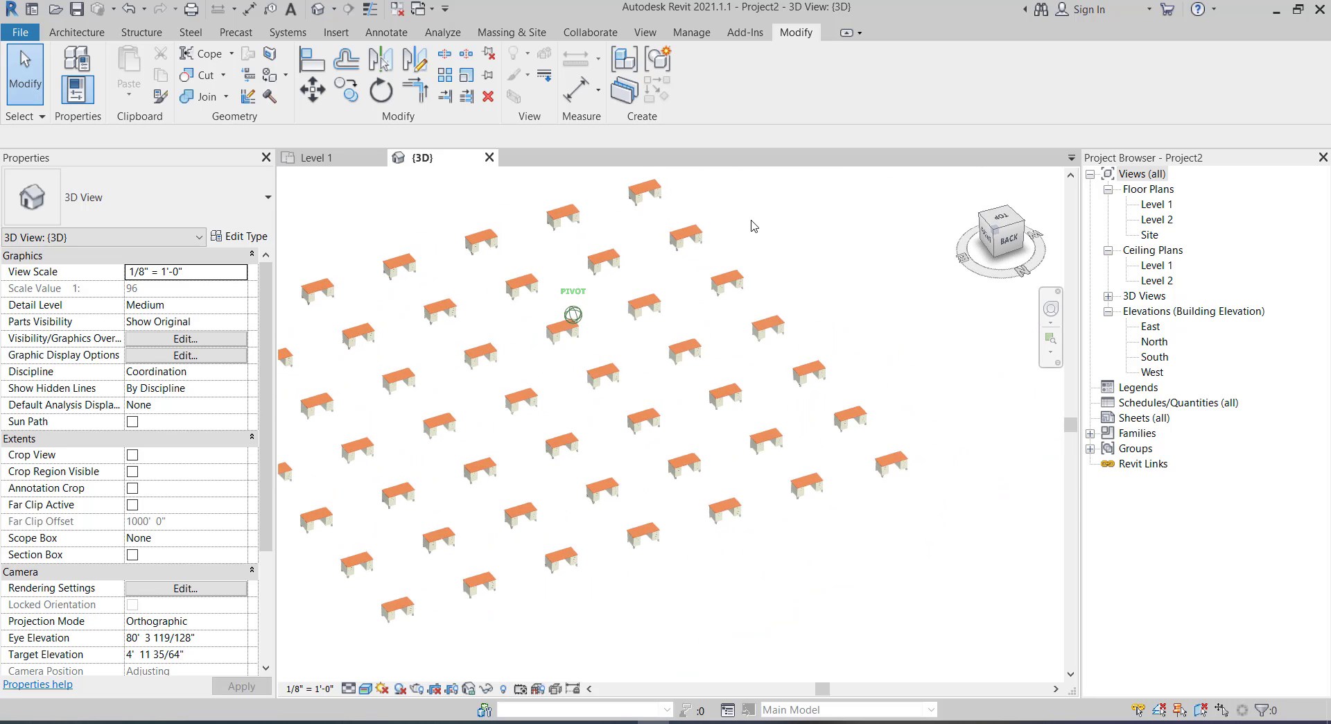
{"action": "scroll", "coordinate": [624, 534], "scroll_direction": "down", "scroll_amount": 1}
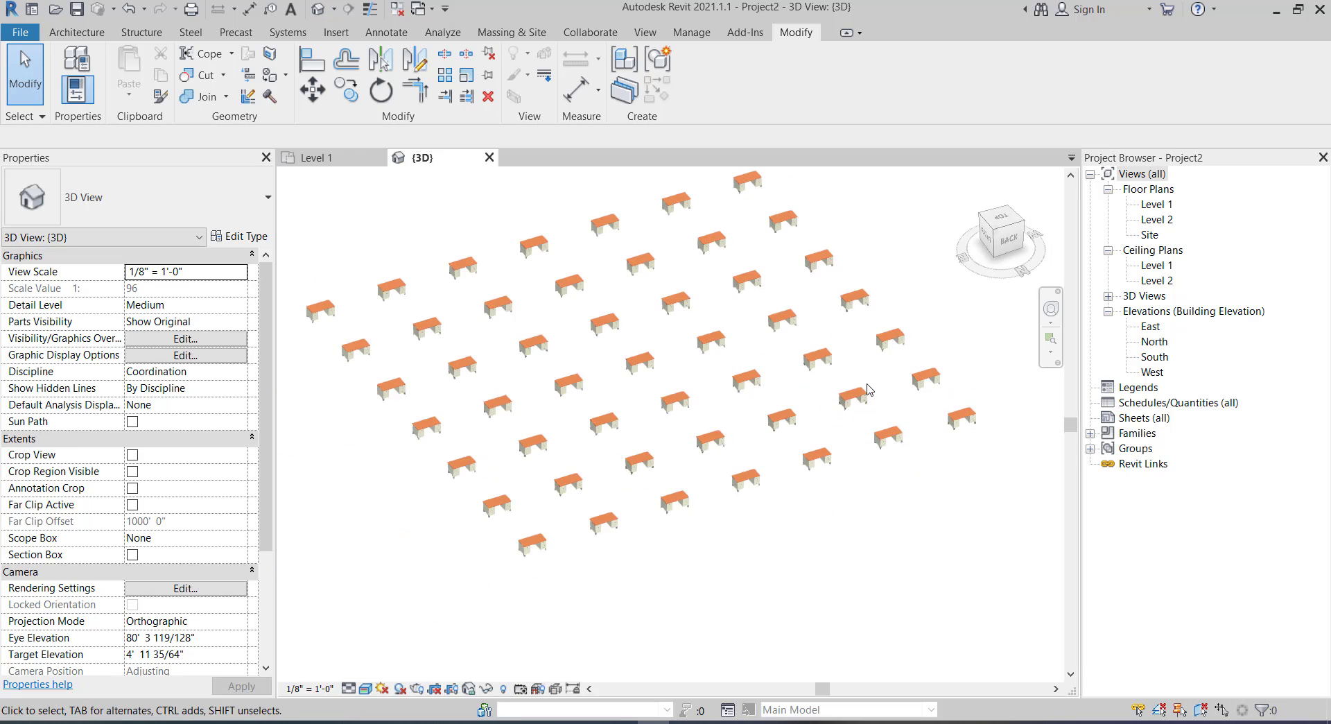
{"action": "scroll", "coordinate": [491, 556], "scroll_direction": "up", "scroll_amount": 3}
{"action": "scroll", "coordinate": [781, 271], "scroll_direction": "up", "scroll_amount": 2}
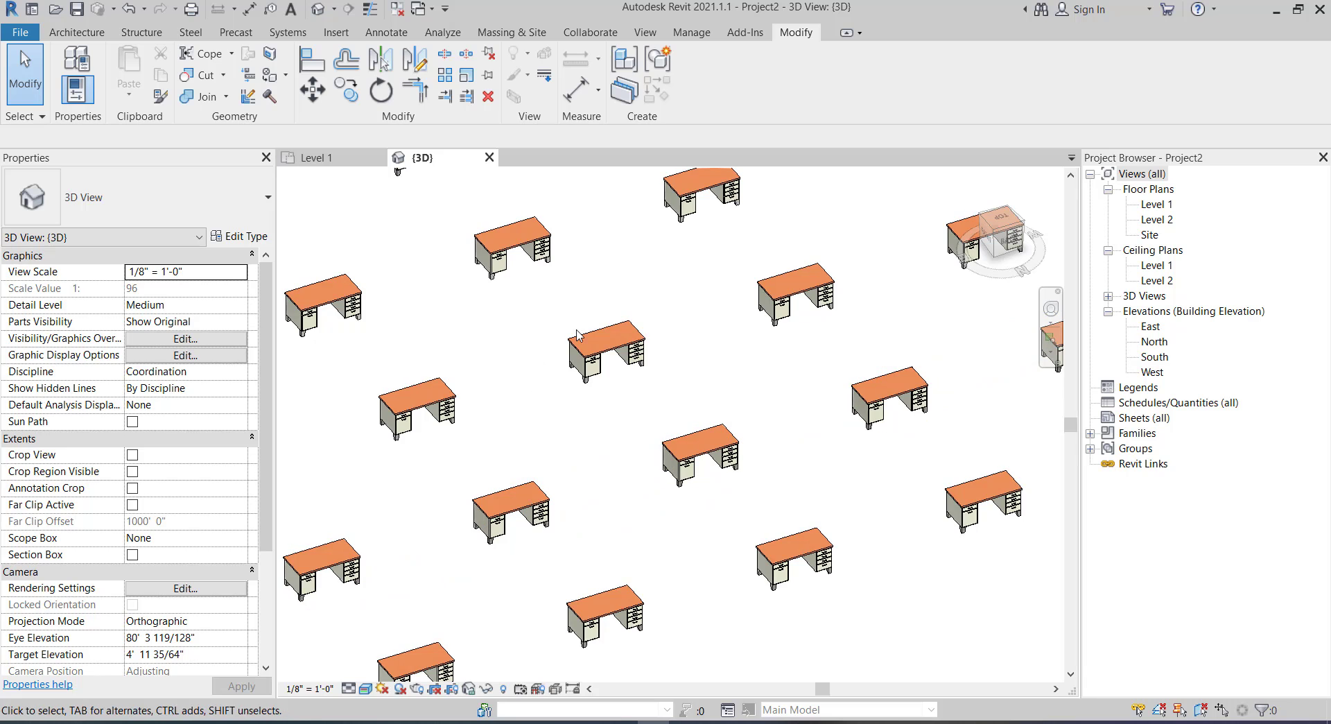
{"action": "scroll", "coordinate": [705, 386], "scroll_direction": "down", "scroll_amount": 2}
{"action": "scroll", "coordinate": [572, 494], "scroll_direction": "down", "scroll_amount": 1}
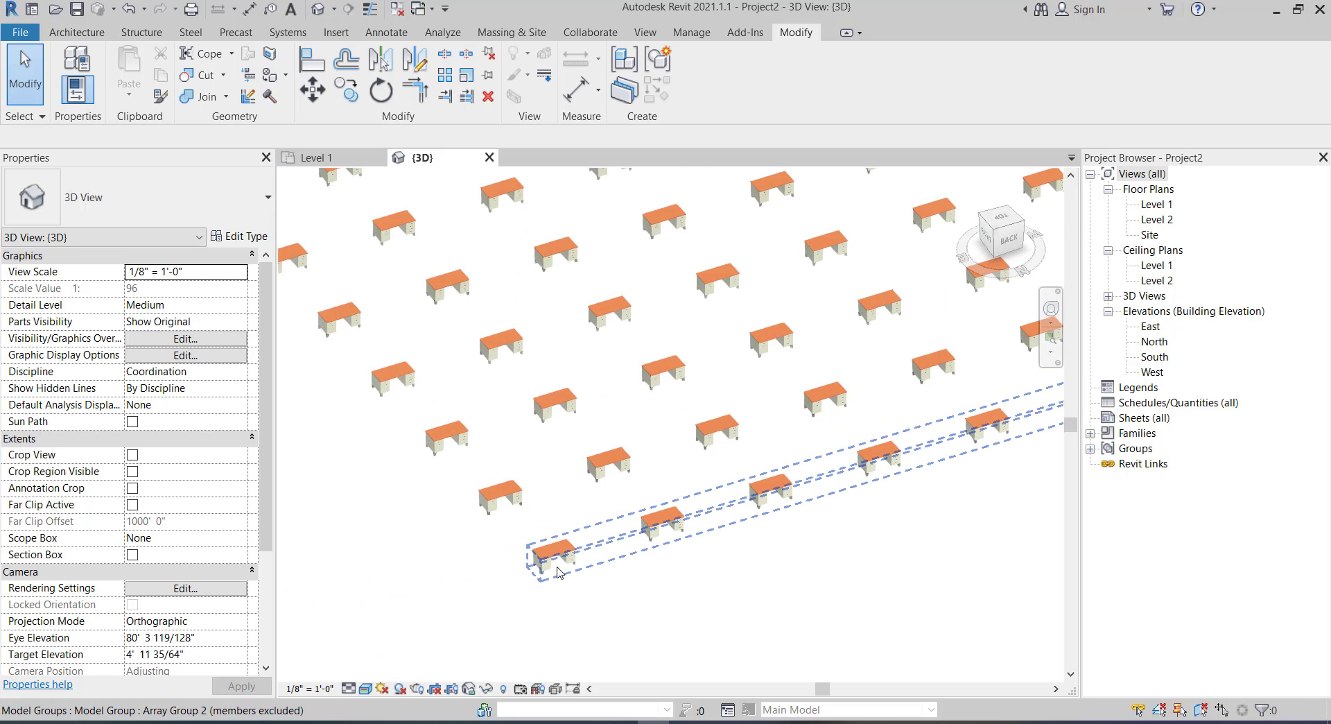
{"action": "middle_click_drag", "start_coordinate": [413, 320], "coordinate": [426, 324]}
- Return to the Level 1 floor plan
{"action": "left_click", "coordinate": [316, 157]}
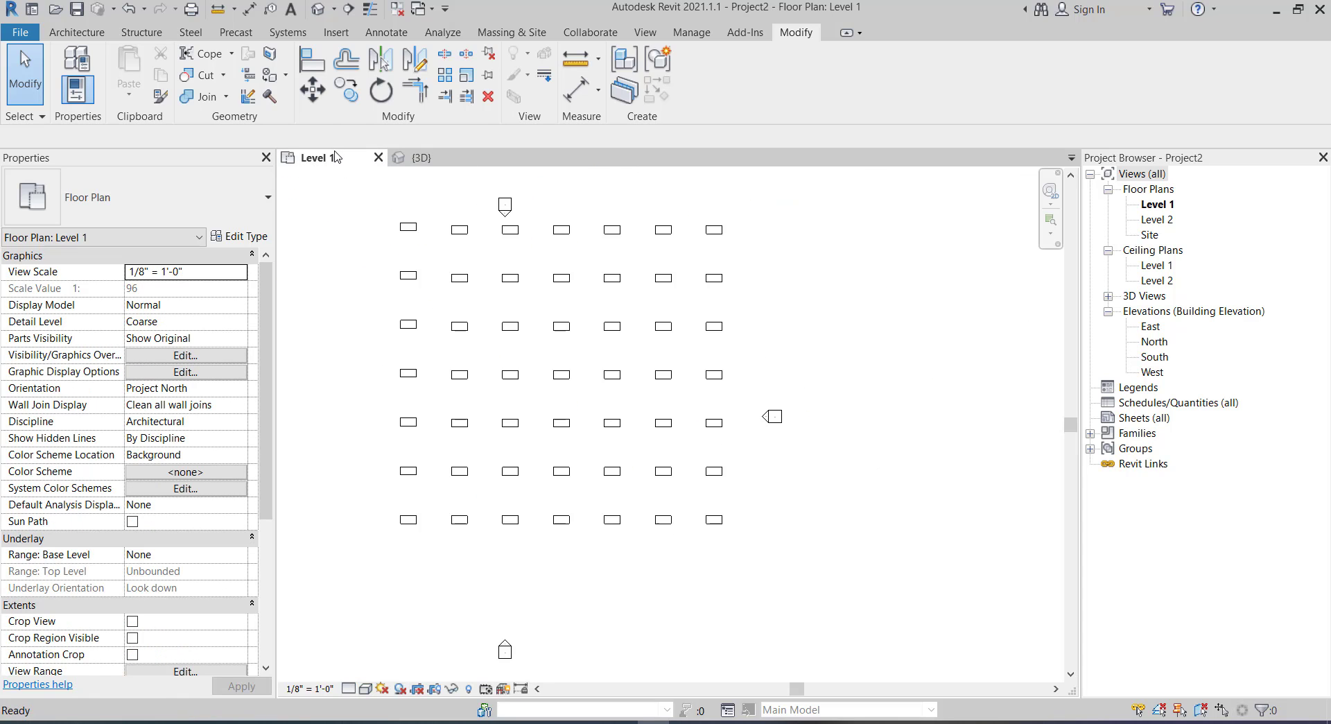
{"action": "scroll", "coordinate": [613, 466], "scroll_direction": "down", "scroll_amount": 1}
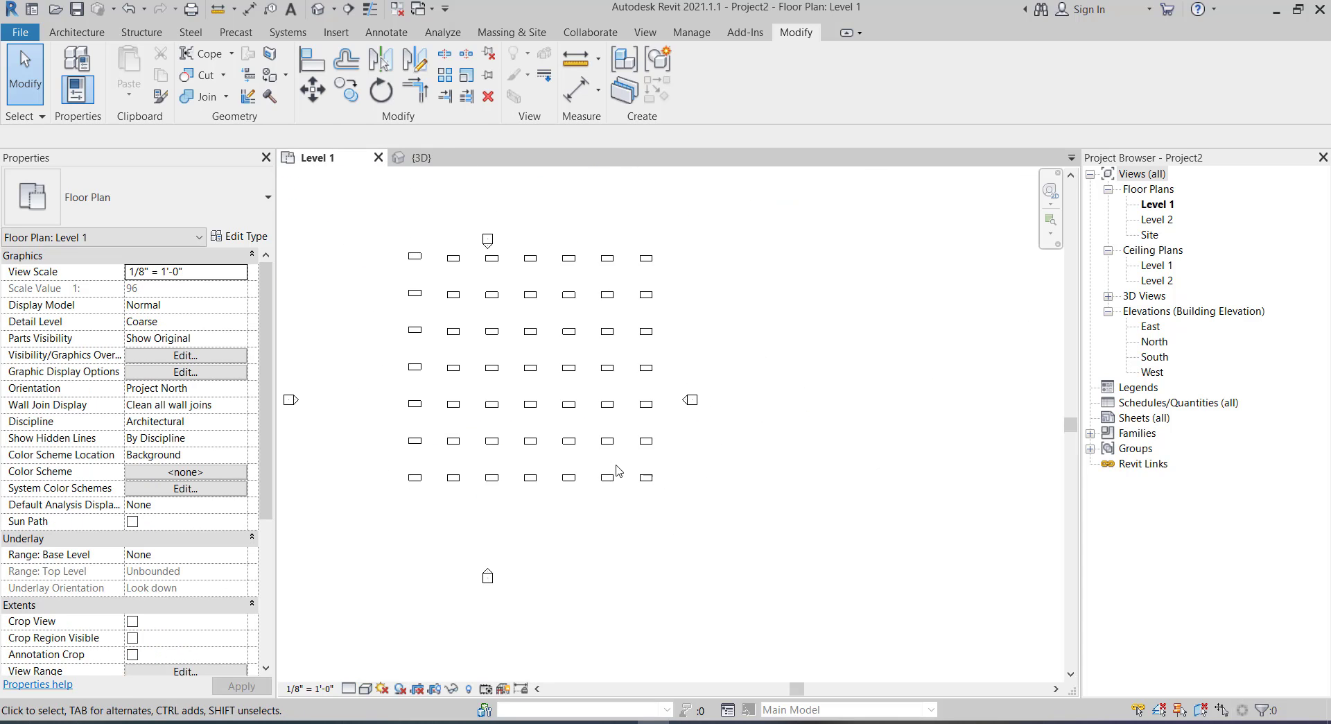
{"action": "scroll", "coordinate": [616, 468], "scroll_direction": "up", "scroll_amount": 2}
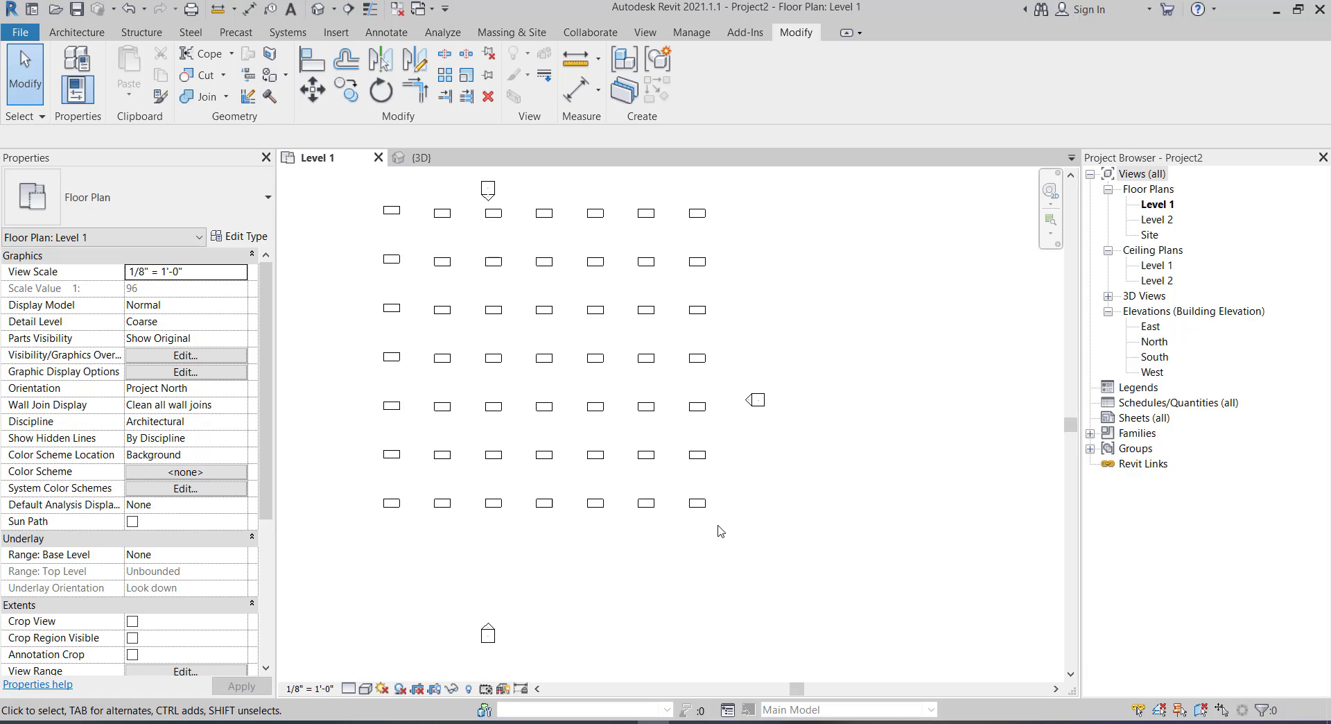
{"action": "scroll", "coordinate": [495, 326], "scroll_direction": "down", "scroll_amount": 1}
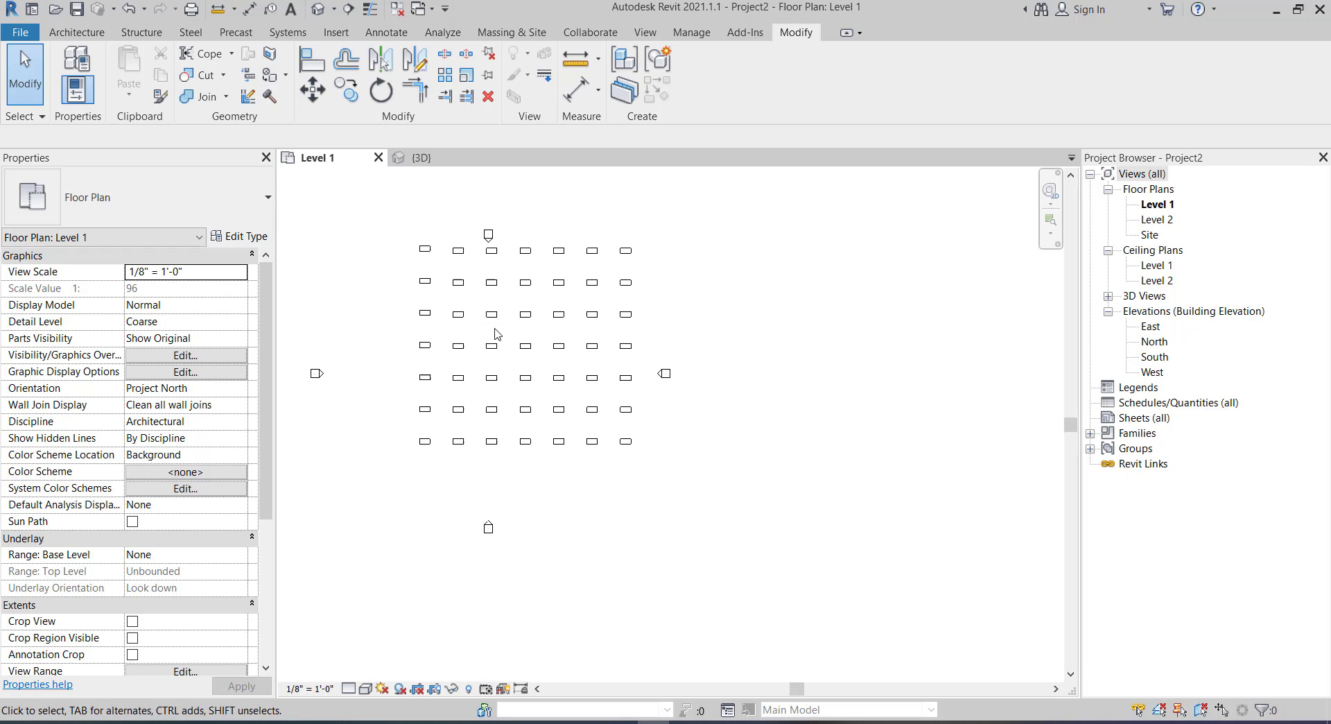
{"action": "scroll", "coordinate": [503, 372], "scroll_direction": "up", "scroll_amount": 1}
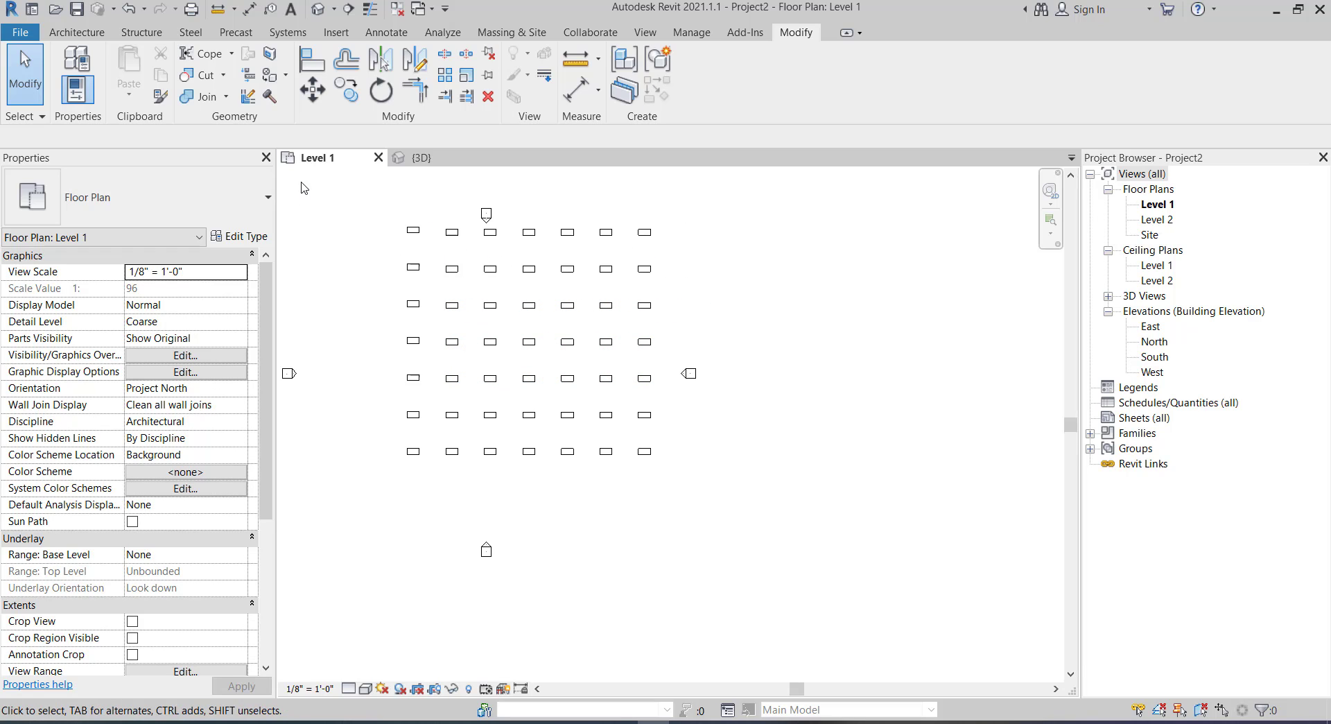
{"action": "scroll", "coordinate": [472, 312], "scroll_direction": "down", "scroll_amount": 1}
{"action": "scroll", "coordinate": [366, 329], "scroll_direction": "up", "scroll_amount": 2}
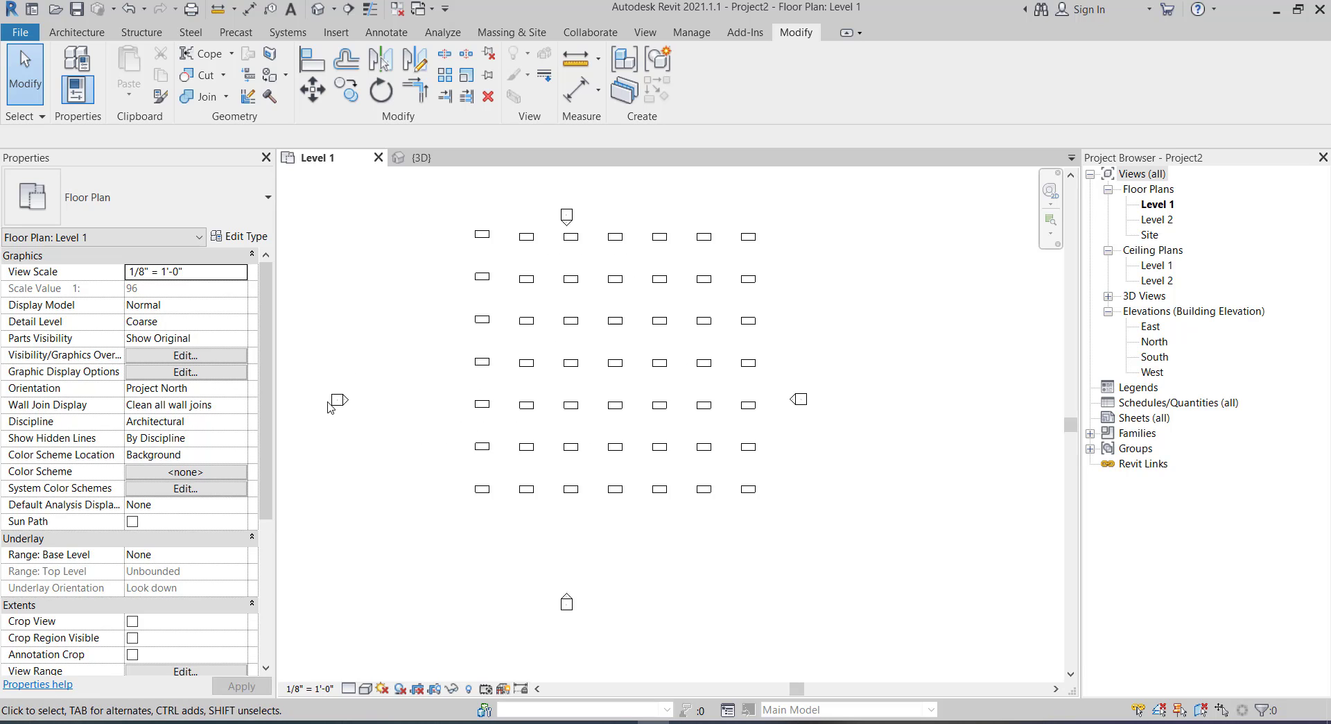
{"action": "scroll", "coordinate": [306, 396], "scroll_direction": "up", "scroll_amount": 2}
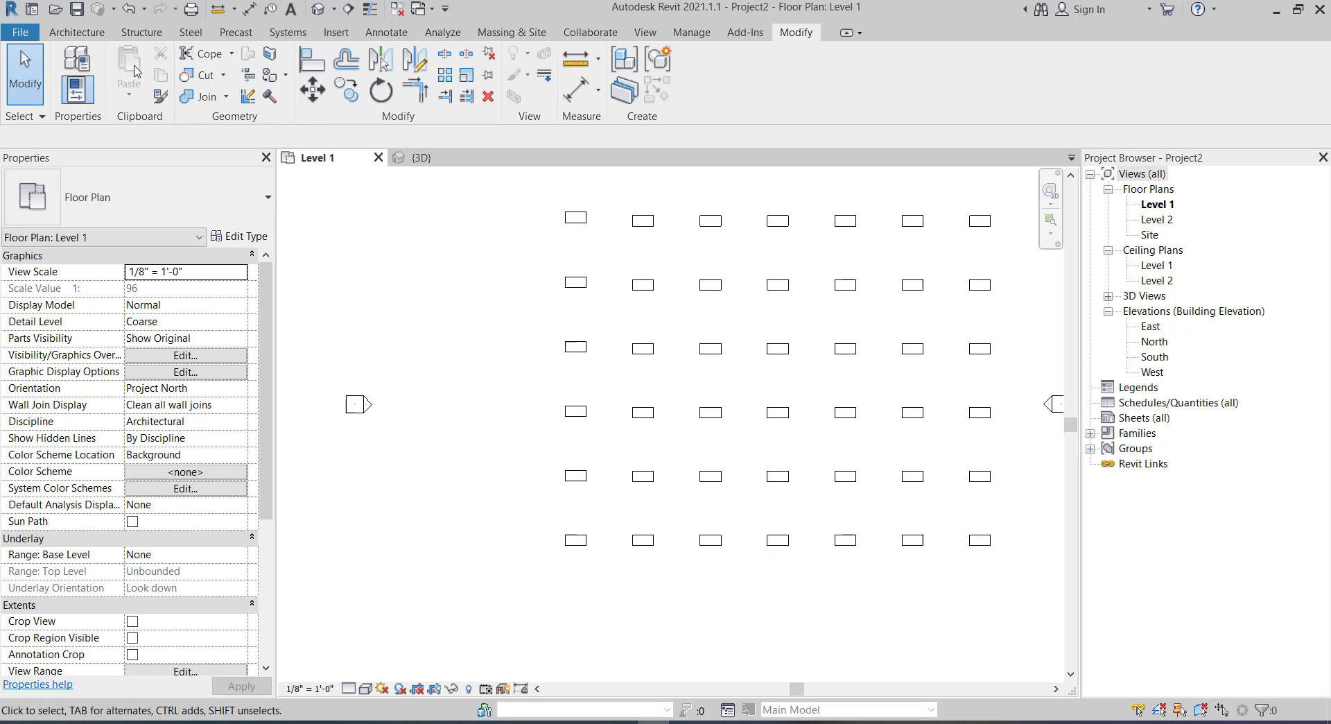
- Draw a circular detail line to the left of the desk grid from the Annotate tab
{"action": "left_click", "coordinate": [76, 32]}
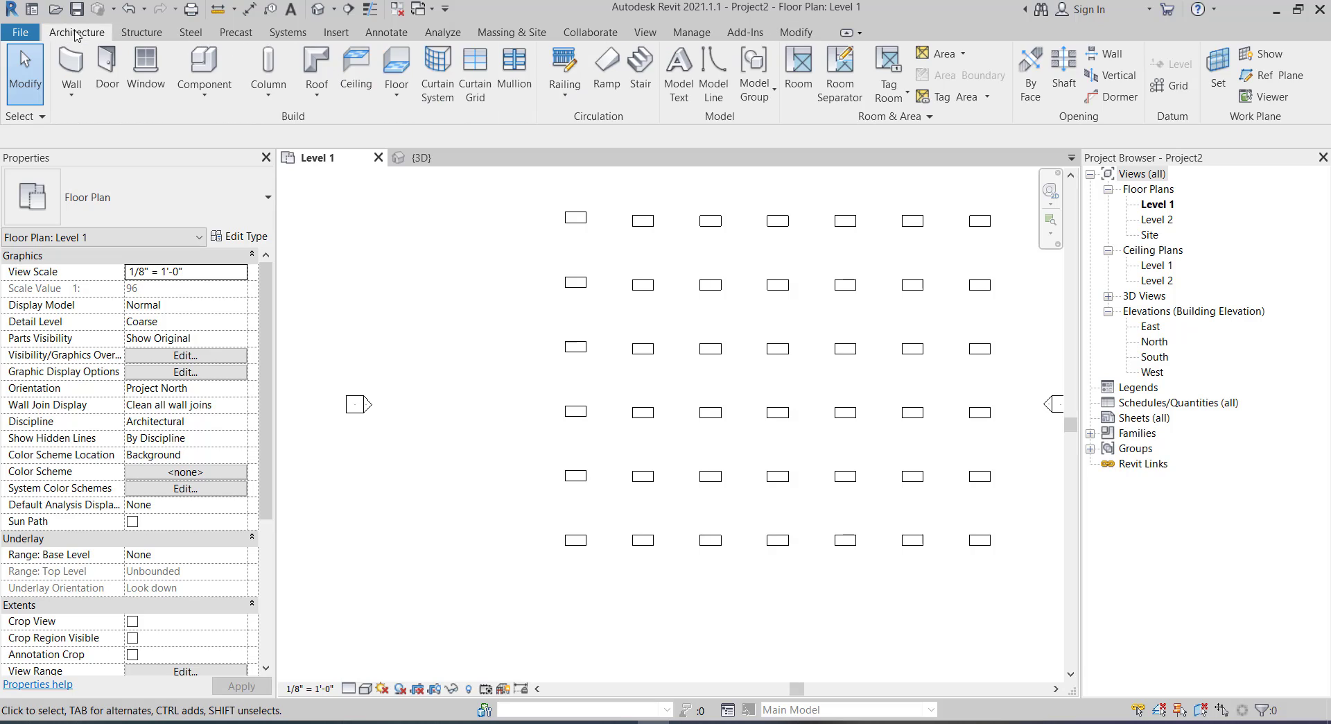
{"action": "left_click", "coordinate": [381, 32]}
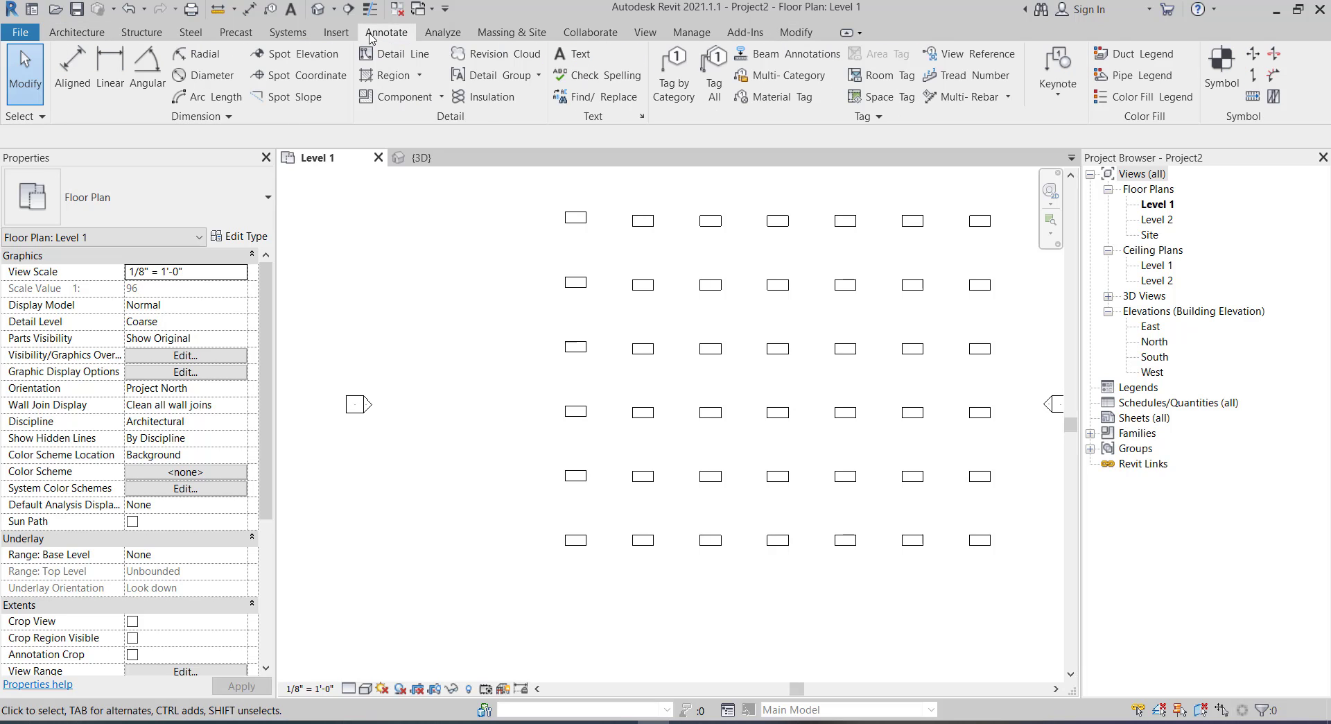
{"action": "left_click", "coordinate": [393, 54]}
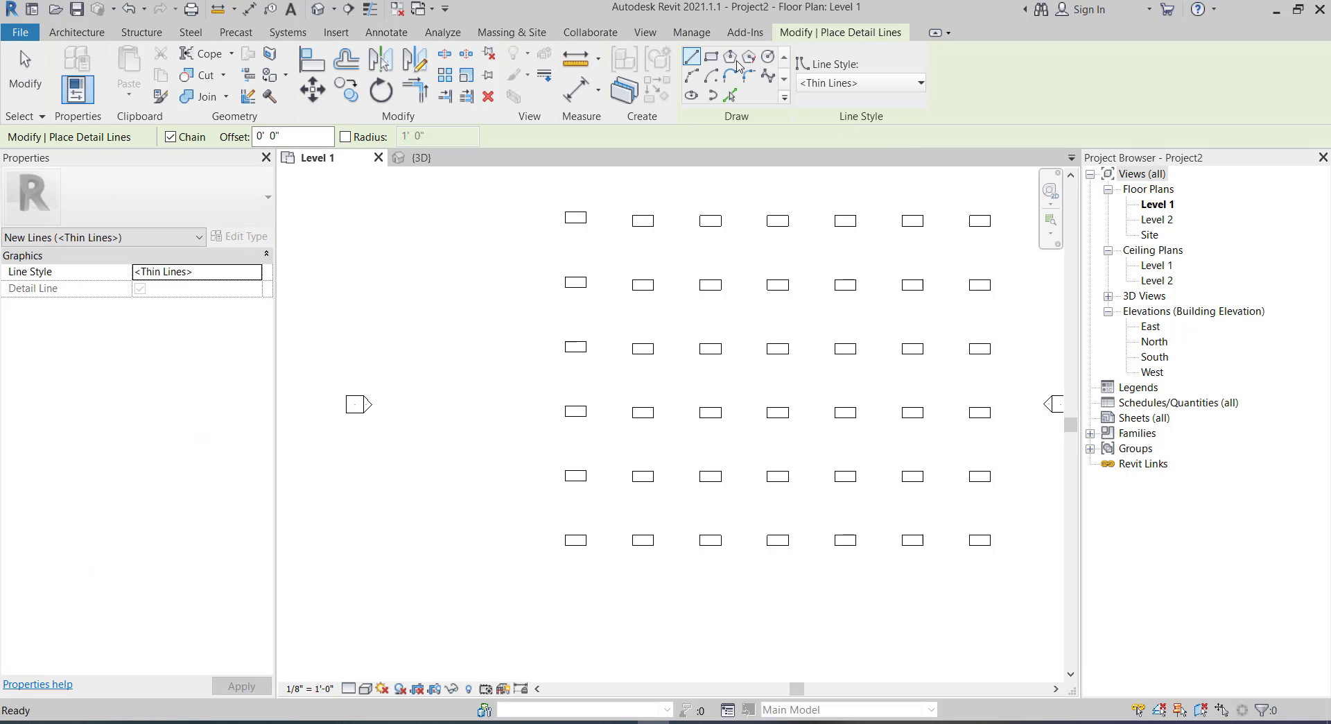
{"action": "left_click", "coordinate": [767, 56]}
{"action": "scroll", "coordinate": [353, 403], "scroll_direction": "up", "scroll_amount": 2}
{"action": "scroll", "coordinate": [354, 403], "scroll_direction": "up", "scroll_amount": 1}
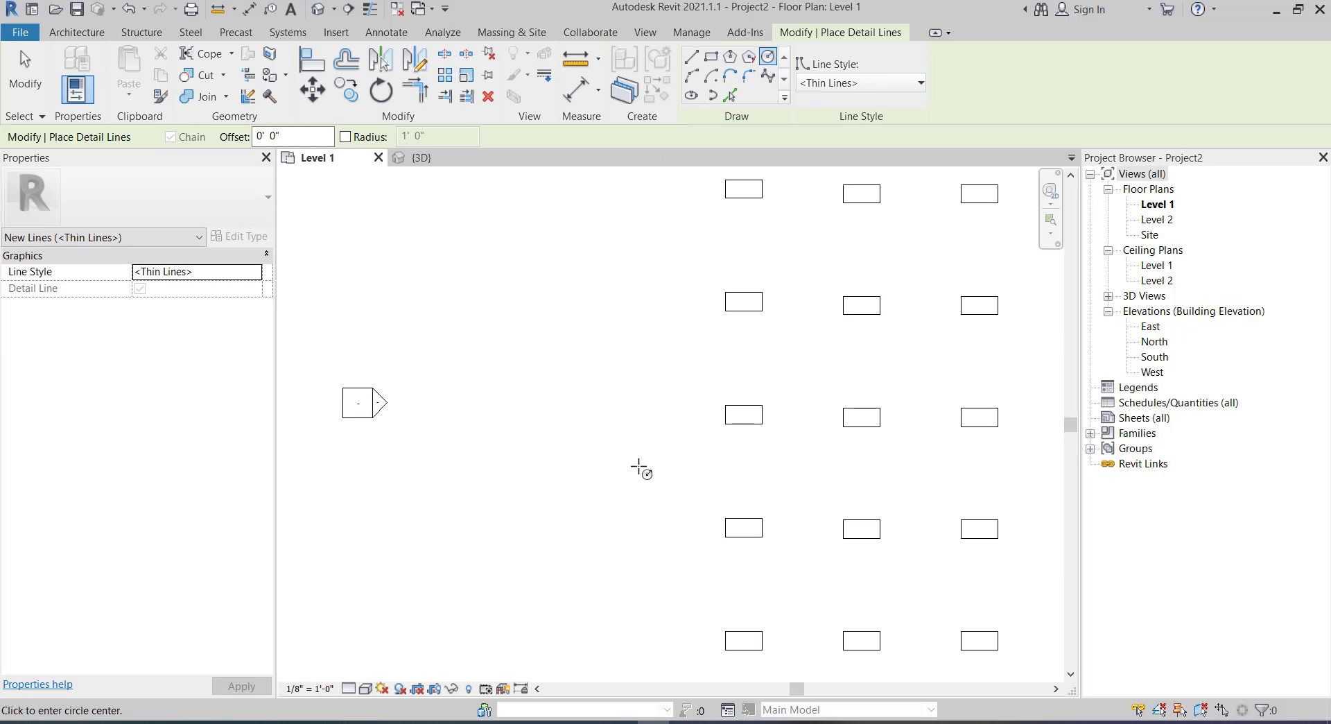
{"action": "left_click", "coordinate": [506, 402]}
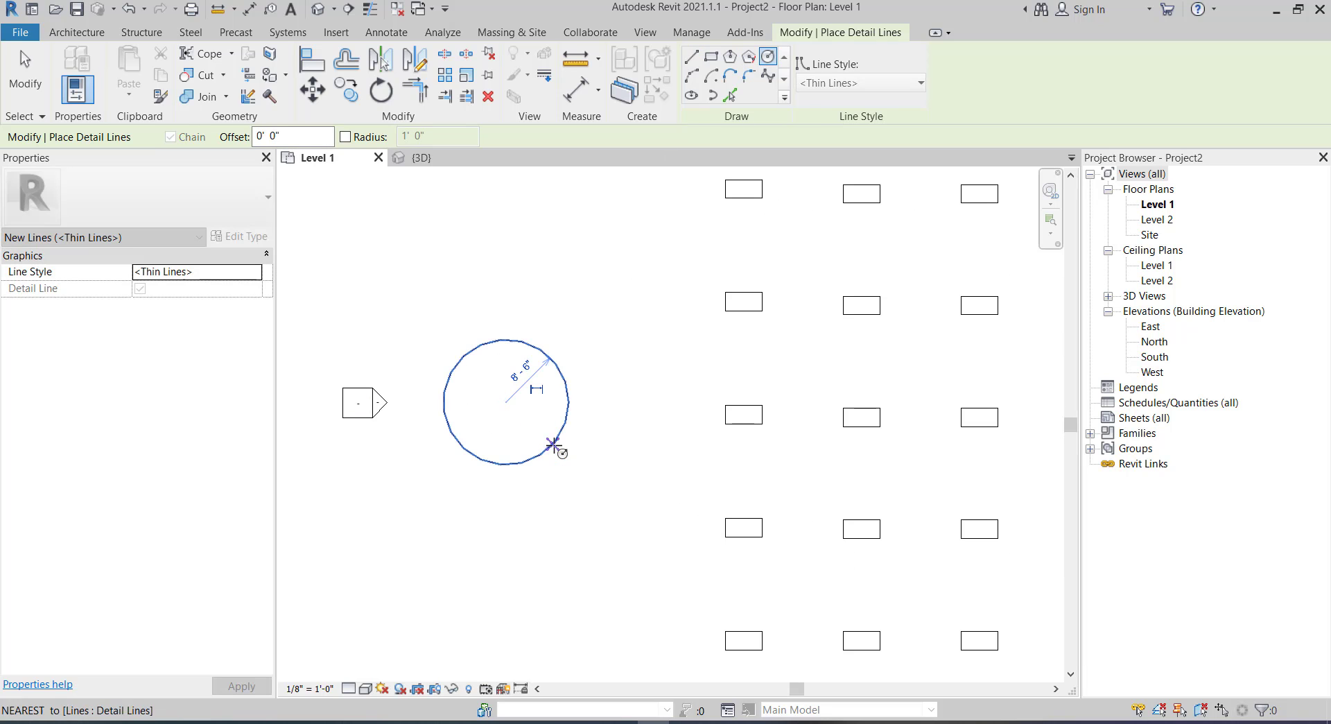
{"action": "left_click", "coordinate": [549, 445]}
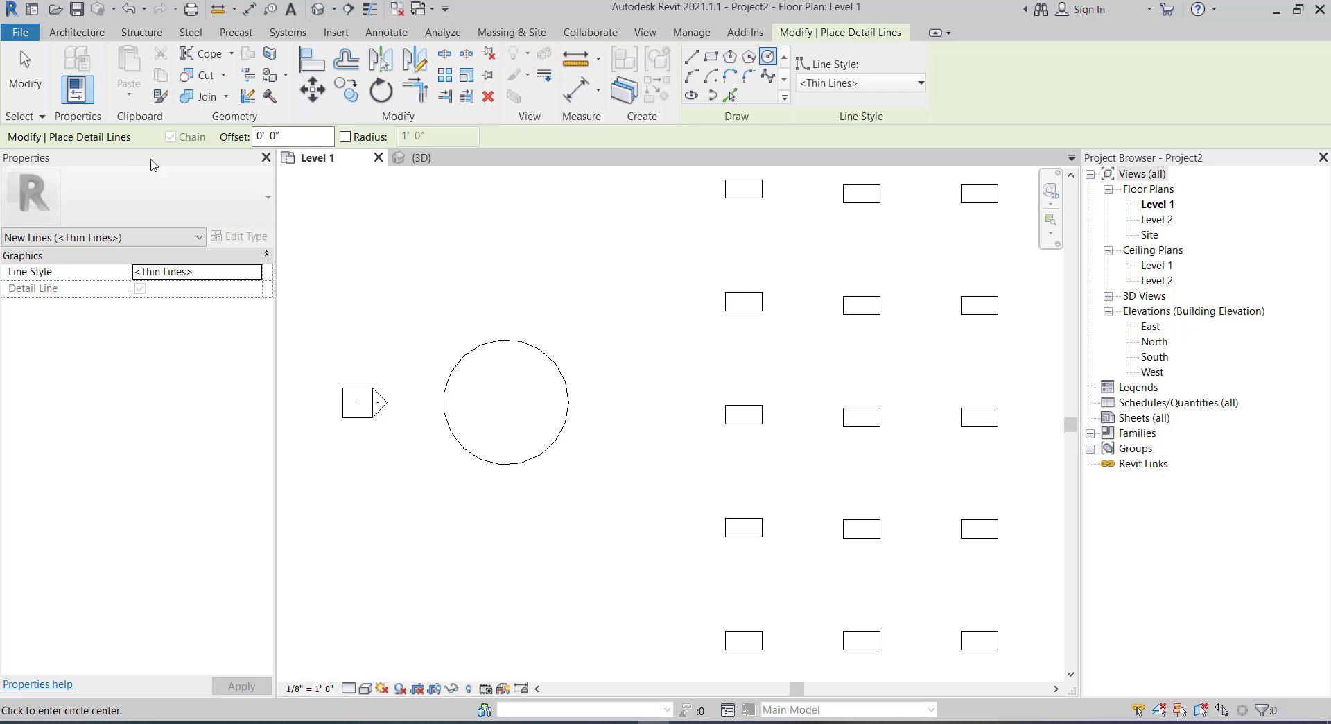
{"action": "key", "text": "Escape"}
{"action": "key", "text": "Escape"}
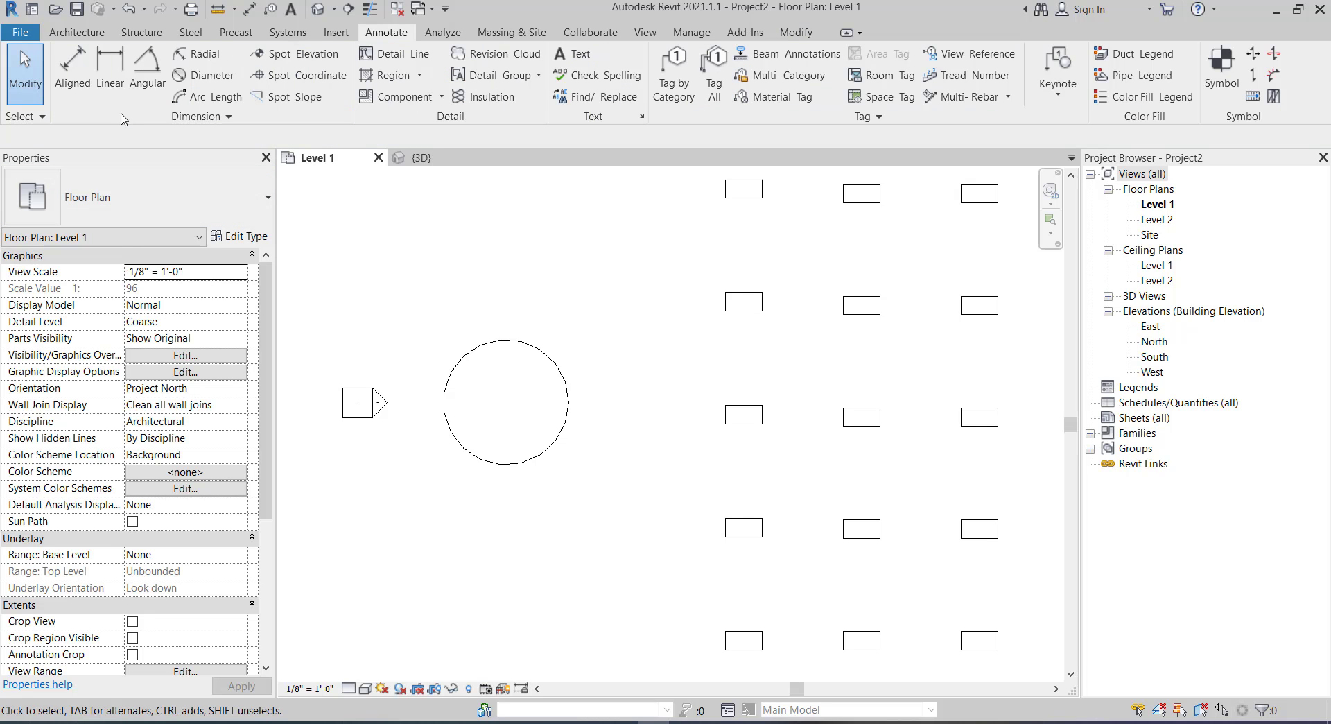
- Place a Desk 60" x 30" at the top of the circle and select it
{"action": "left_click", "coordinate": [76, 31]}
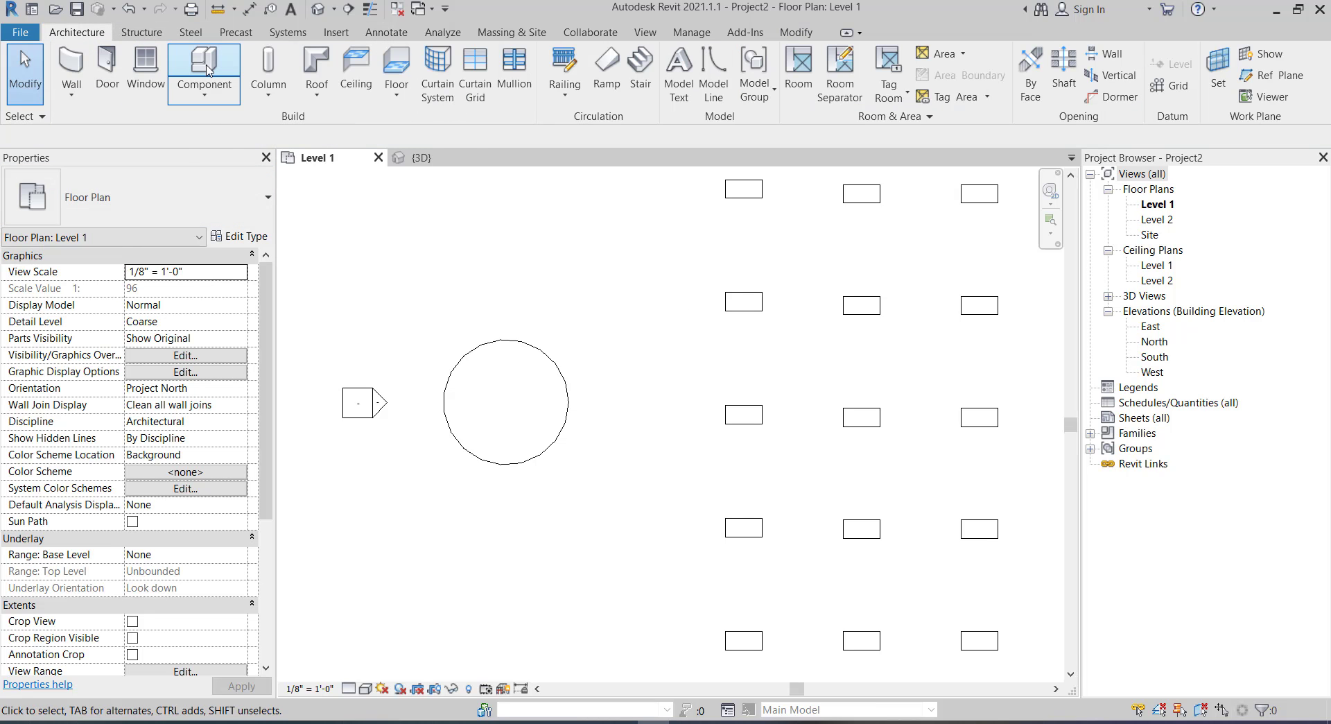
{"action": "left_click", "coordinate": [206, 69]}
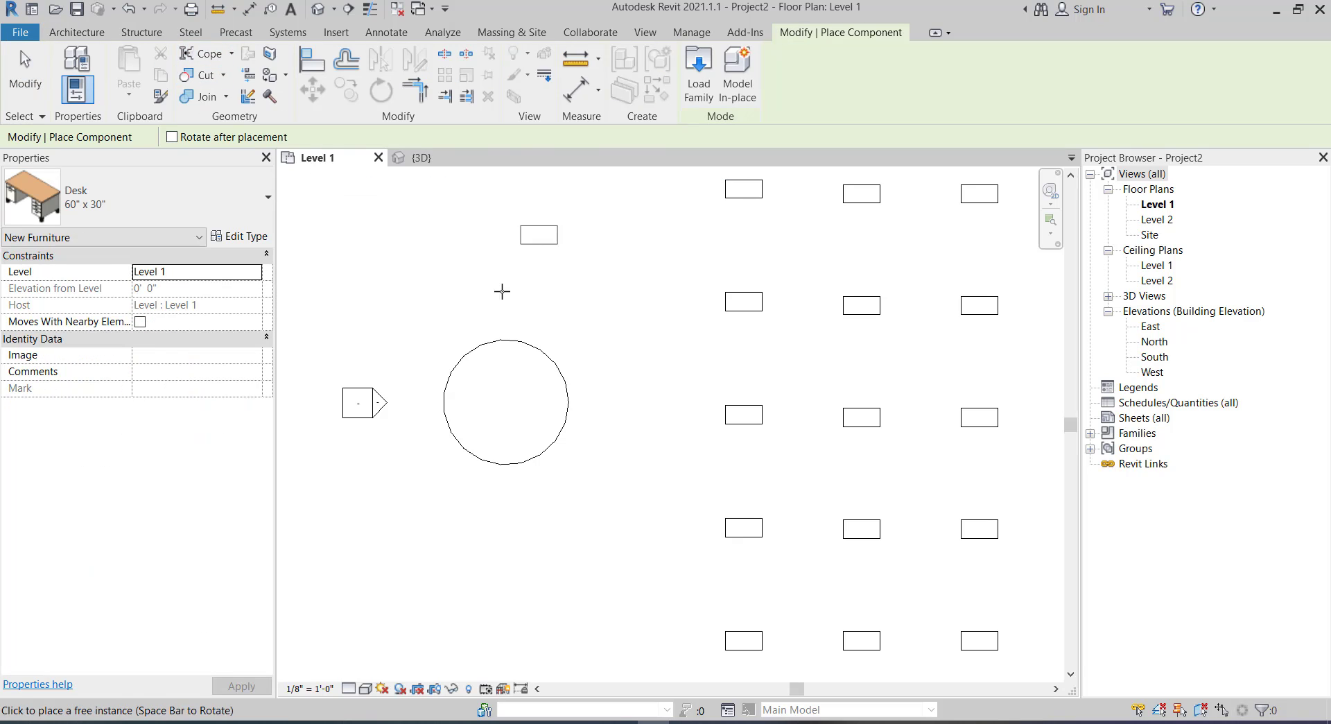
{"action": "scroll", "coordinate": [505, 336], "scroll_direction": "up", "scroll_amount": 2}
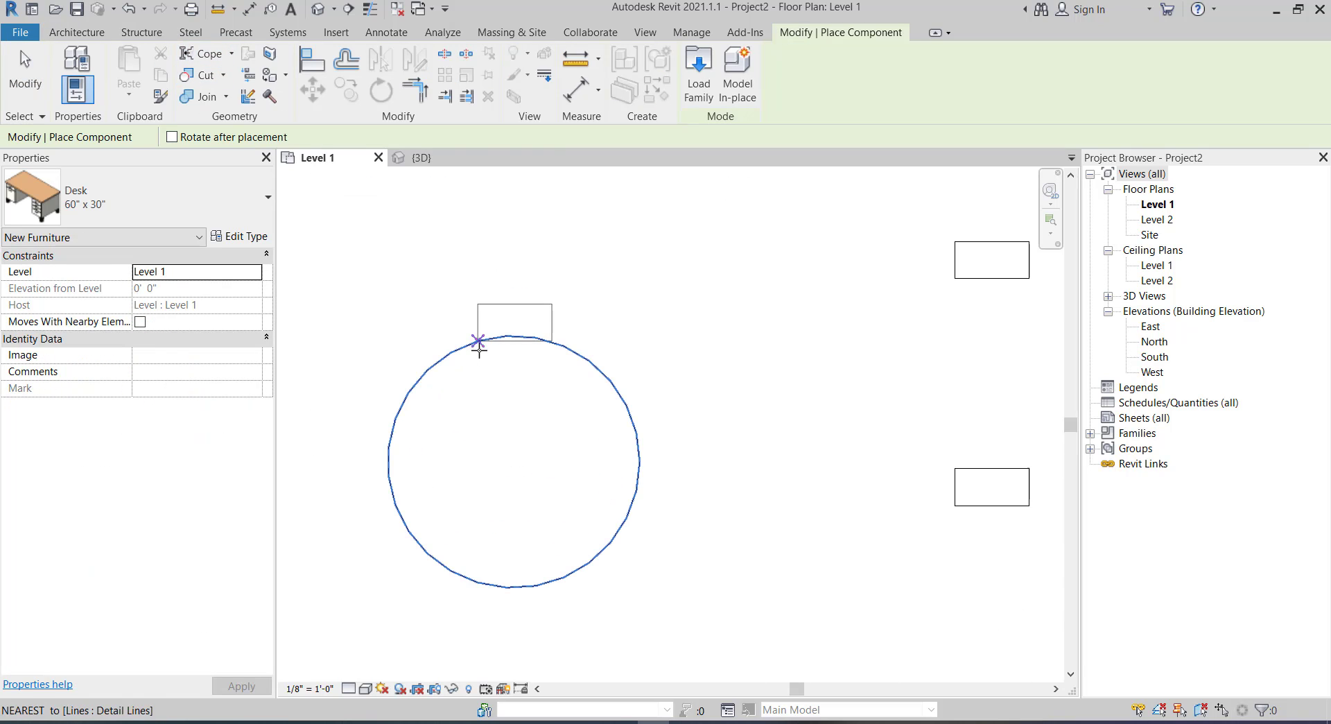
{"action": "left_click", "coordinate": [475, 355]}
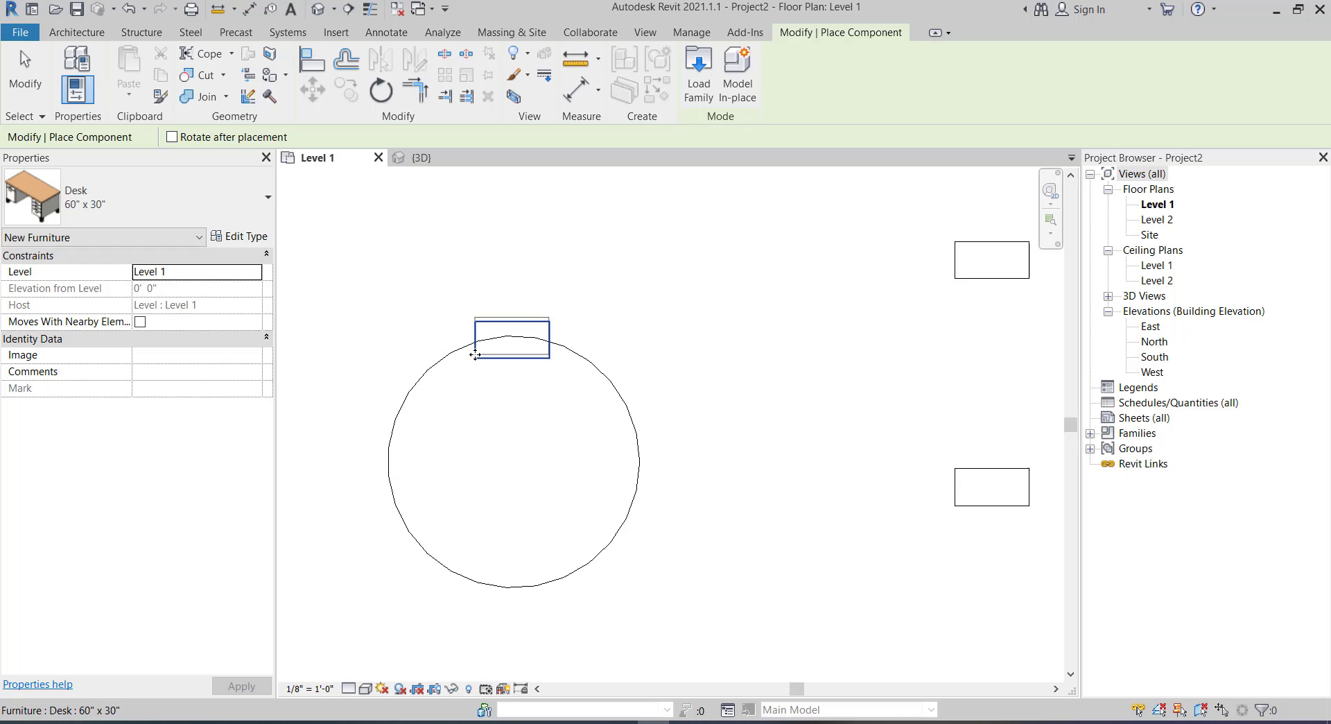
{"action": "key", "text": "Escape"}
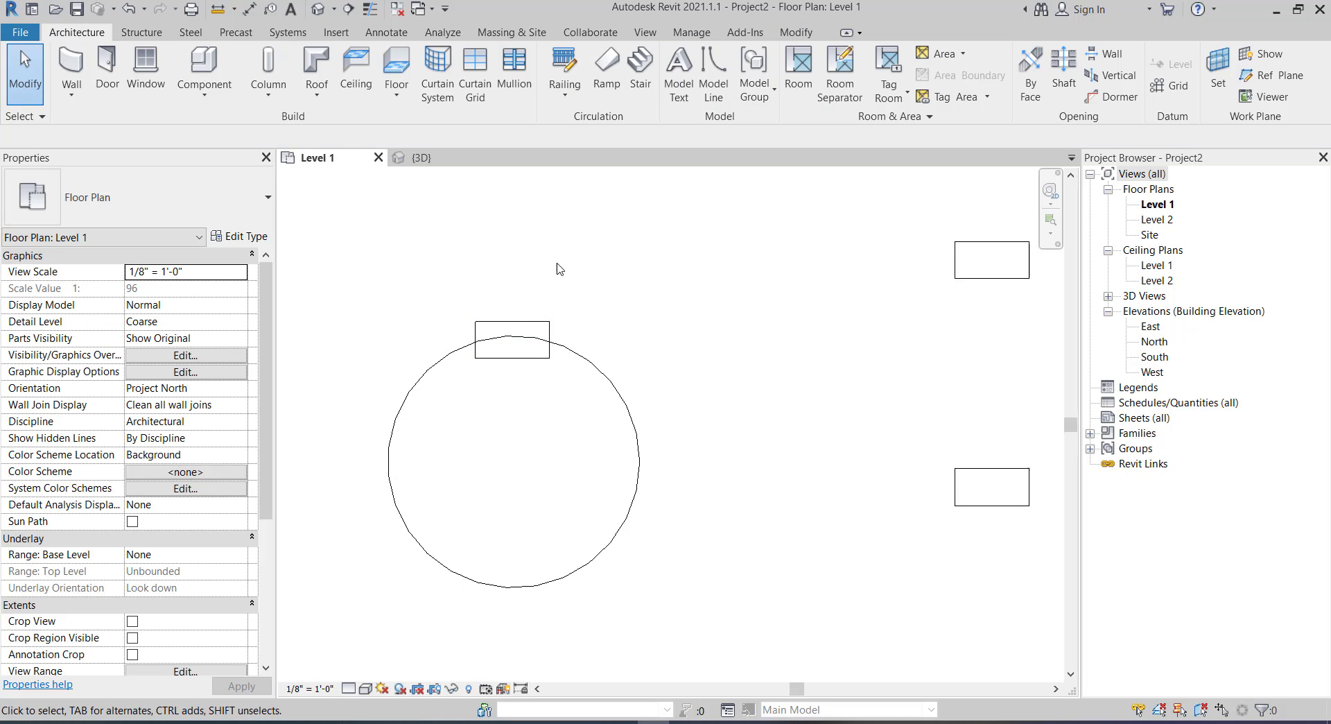
{"action": "left_click", "coordinate": [531, 323]}
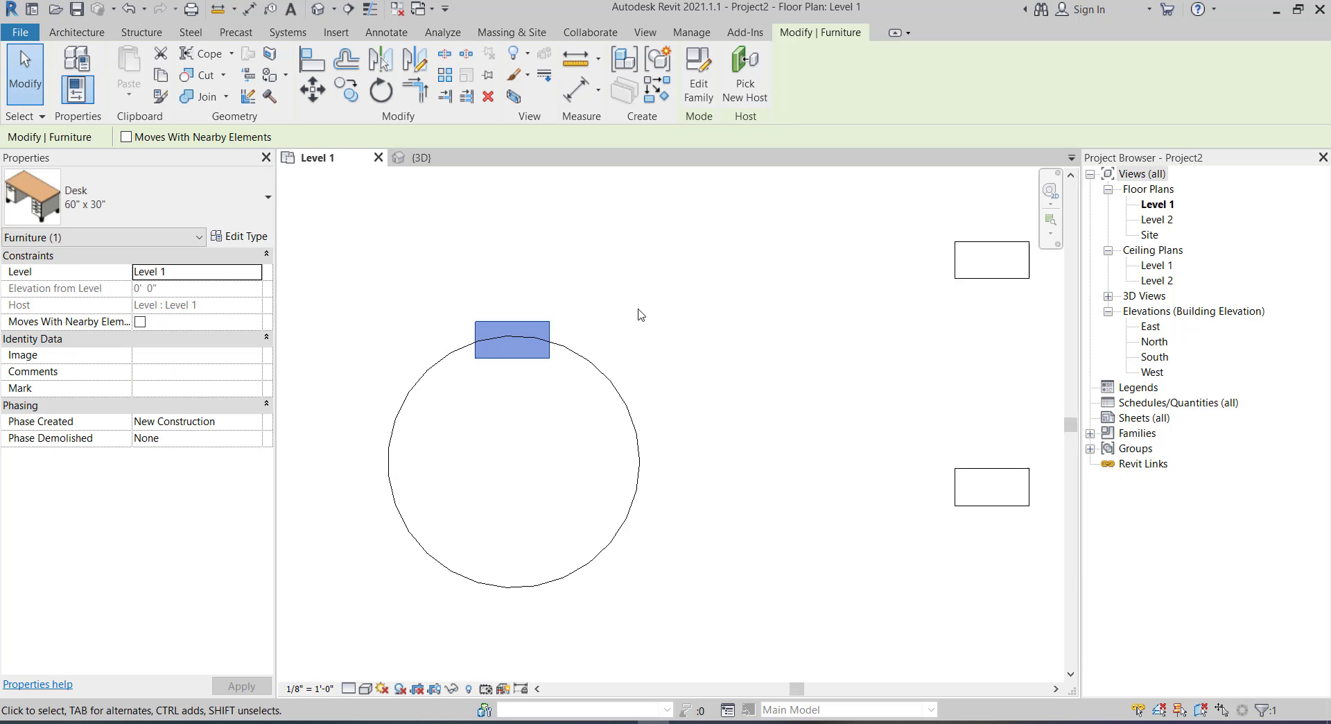
{"action": "left_click", "coordinate": [451, 77]}
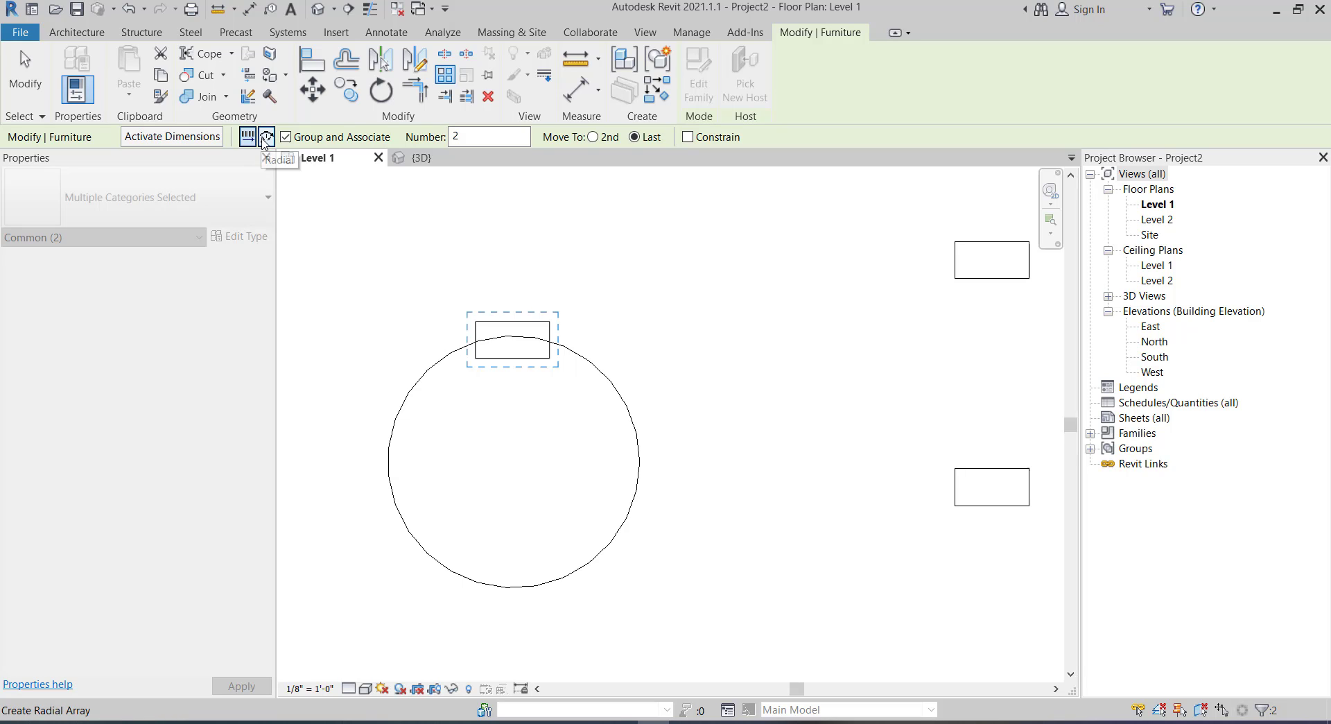
{"action": "left_click", "coordinate": [265, 137]}
{"action": "type", "text": "6"}
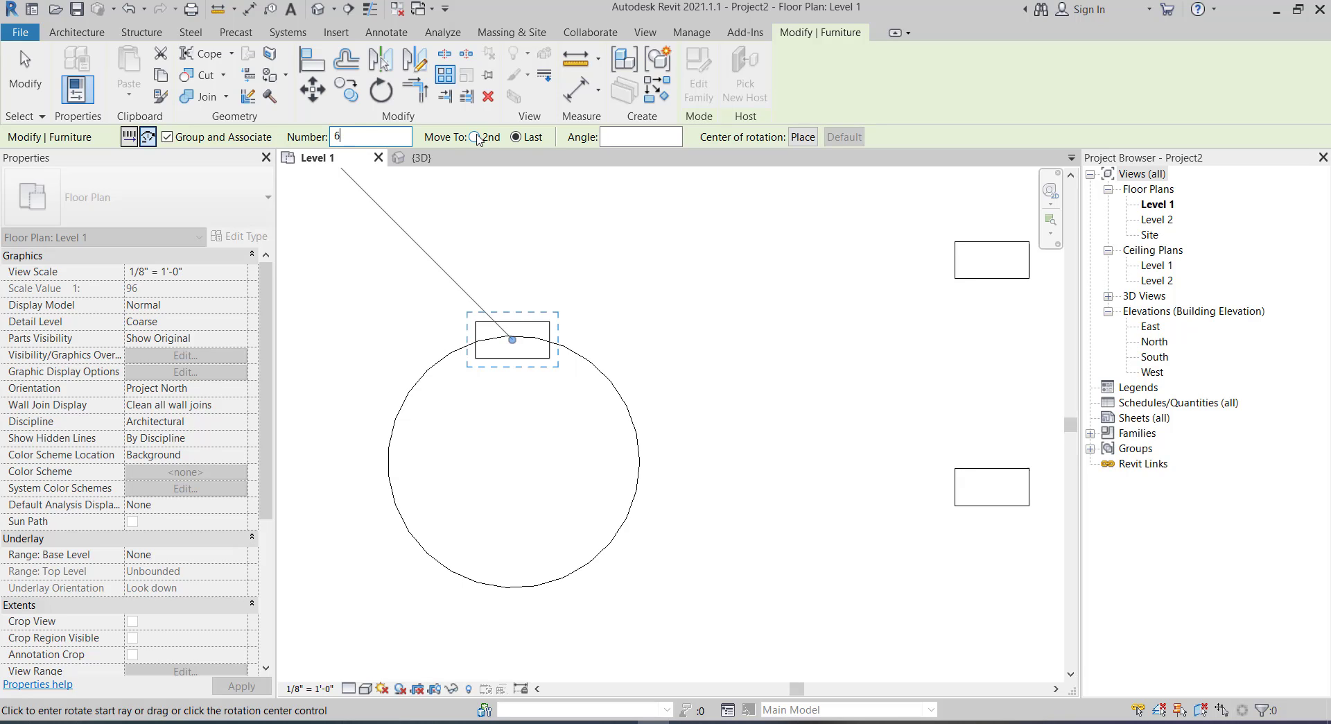
{"action": "left_click", "coordinate": [476, 137]}
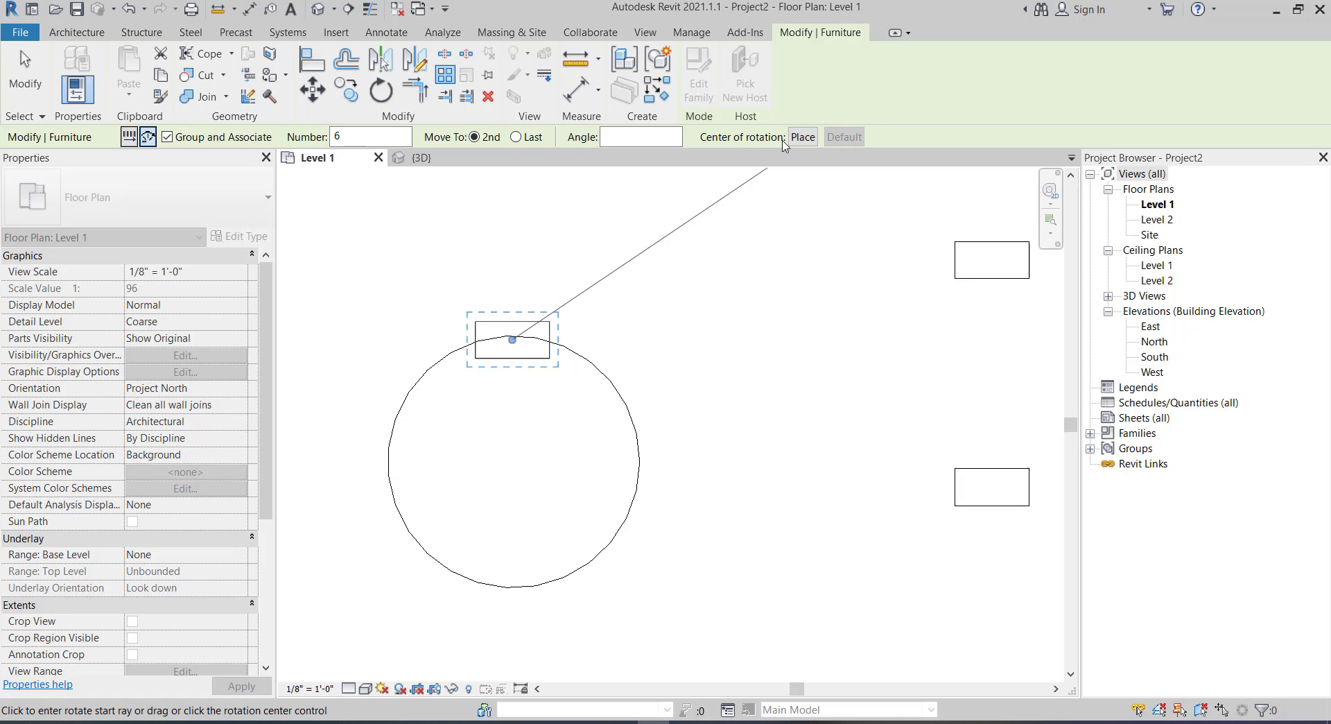
{"action": "left_click", "coordinate": [803, 138]}
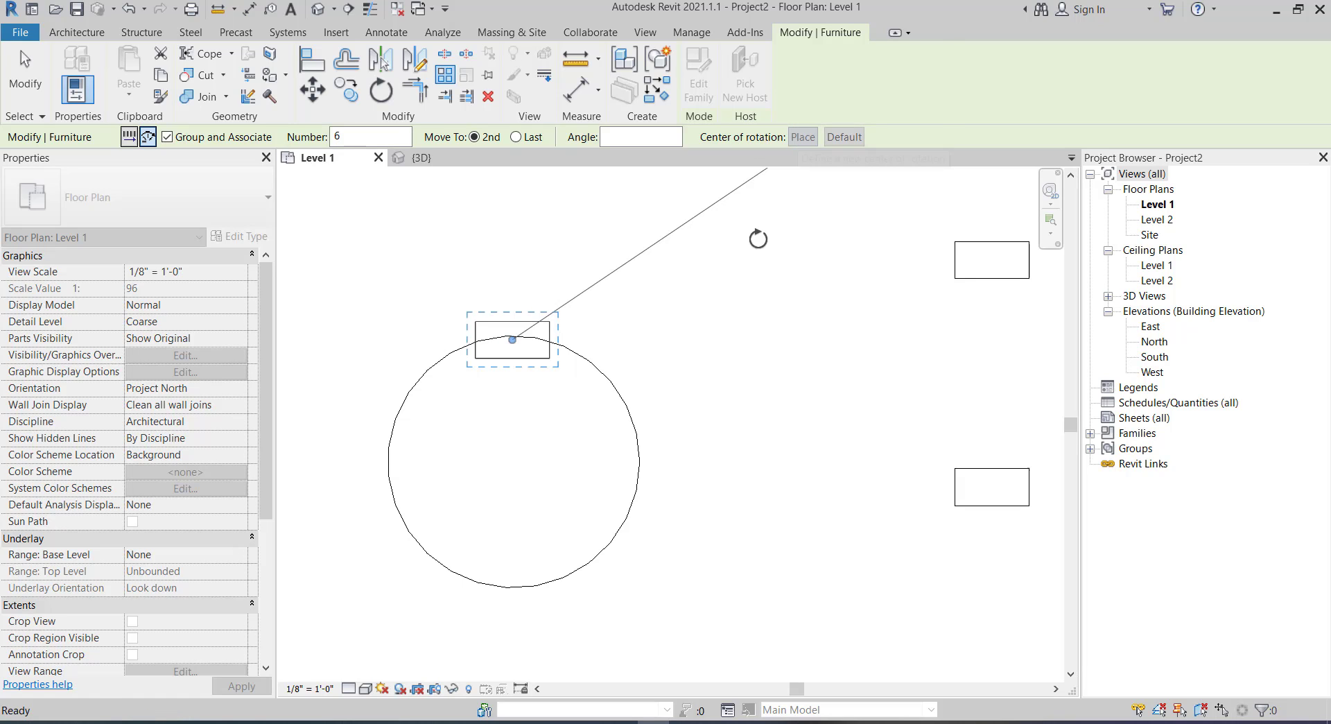
{"action": "scroll", "coordinate": [513, 468], "scroll_direction": "up", "scroll_amount": 2}
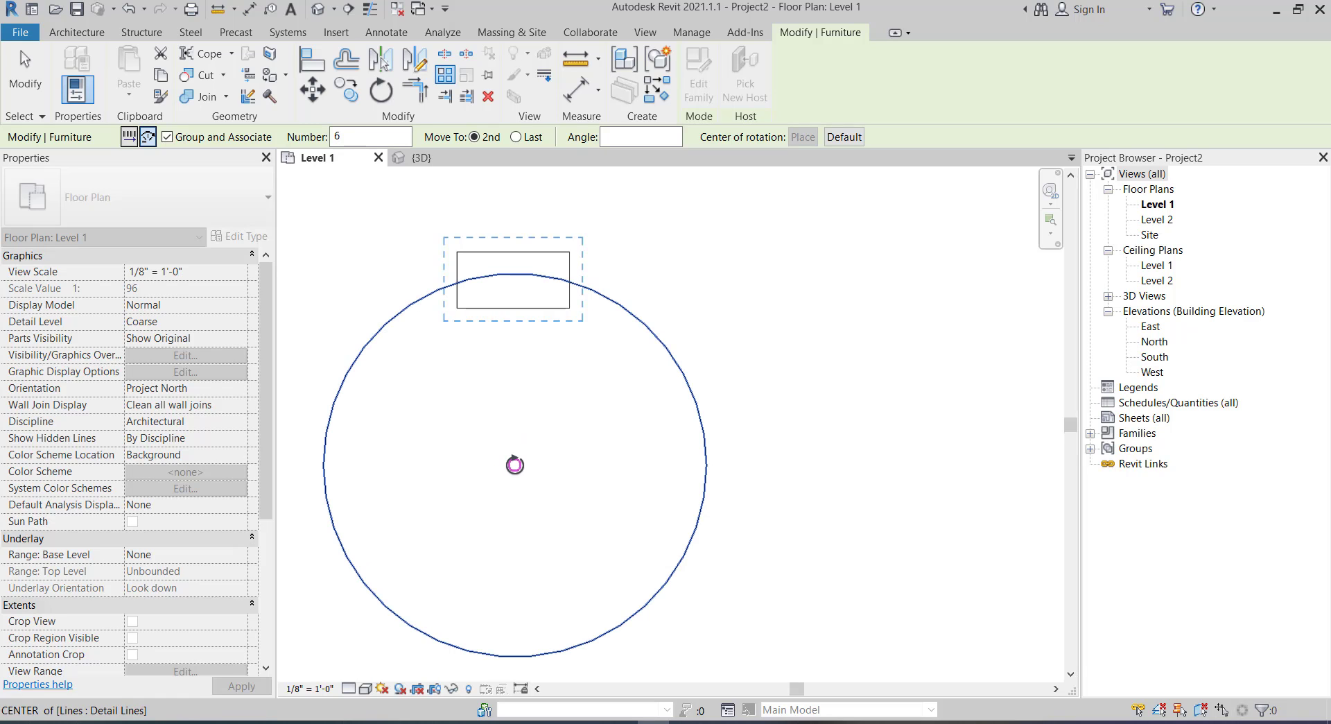
{"action": "left_click", "coordinate": [514, 465]}
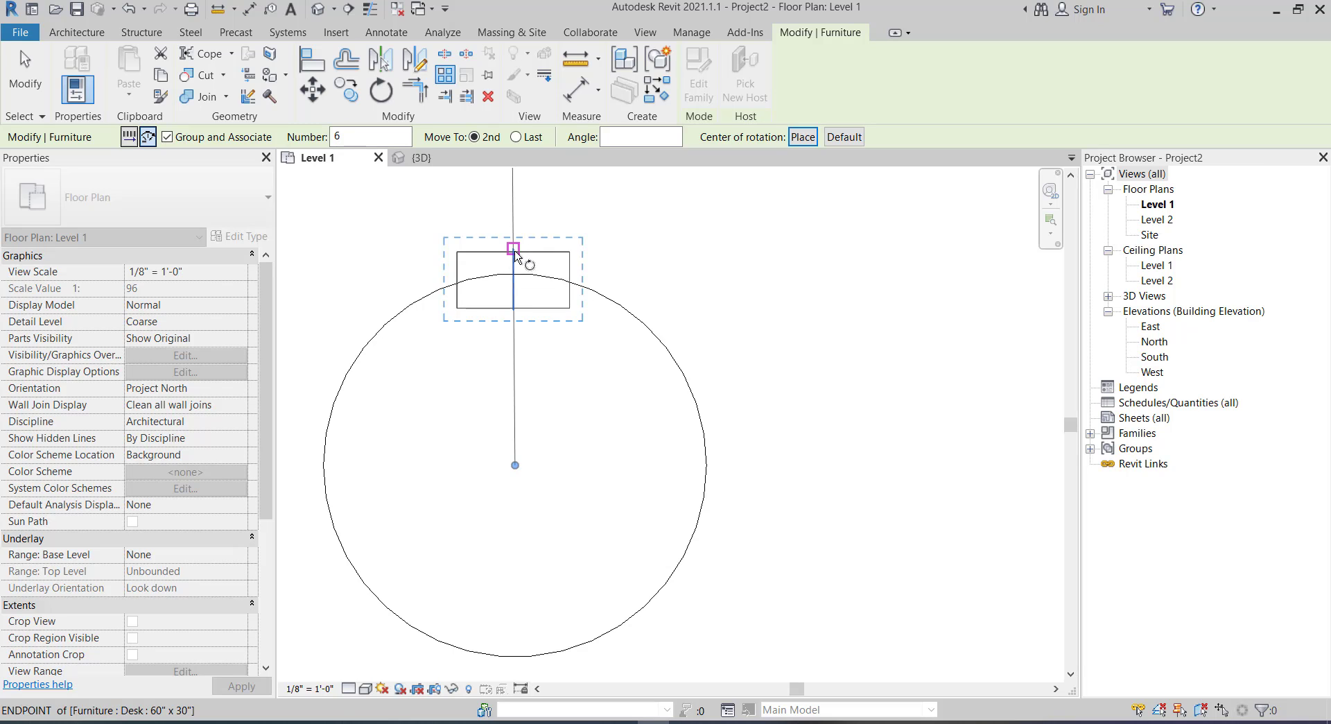
{"action": "left_click", "coordinate": [514, 248]}
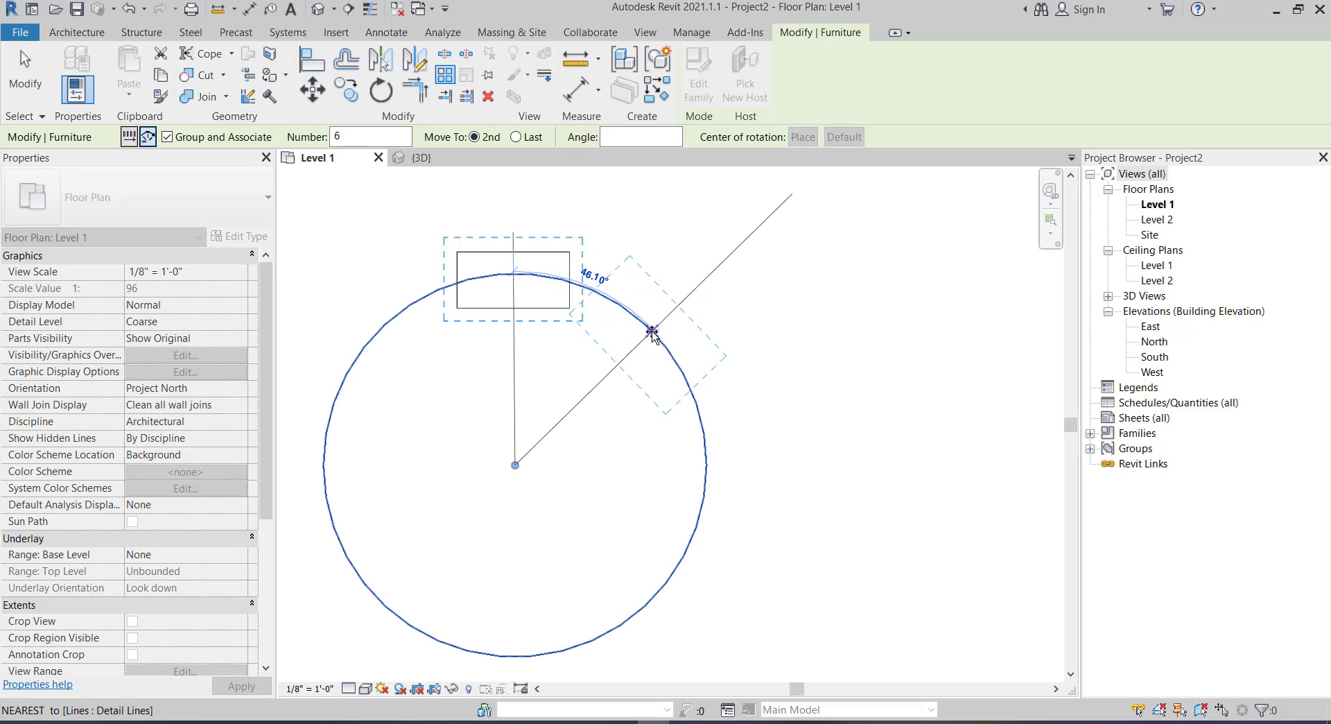
{"action": "left_click", "coordinate": [653, 335]}
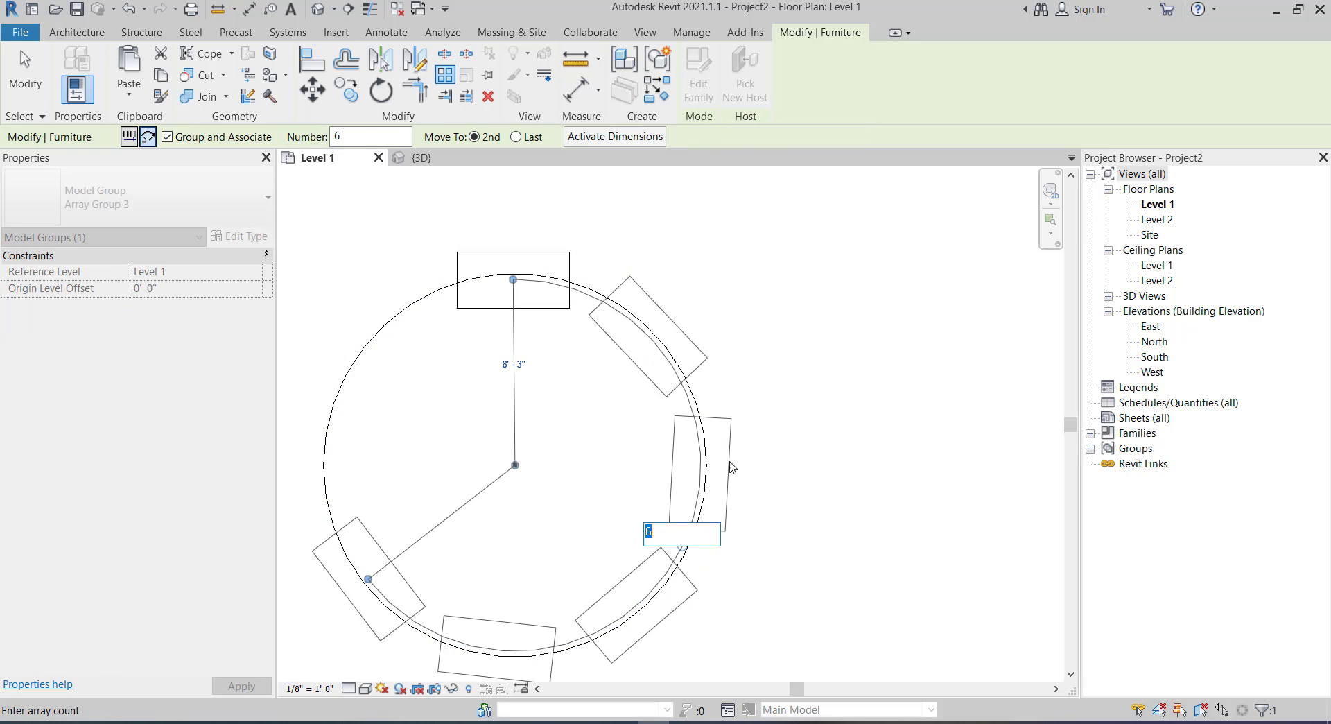
{"action": "scroll", "coordinate": [670, 466], "scroll_direction": "down", "scroll_amount": 2}
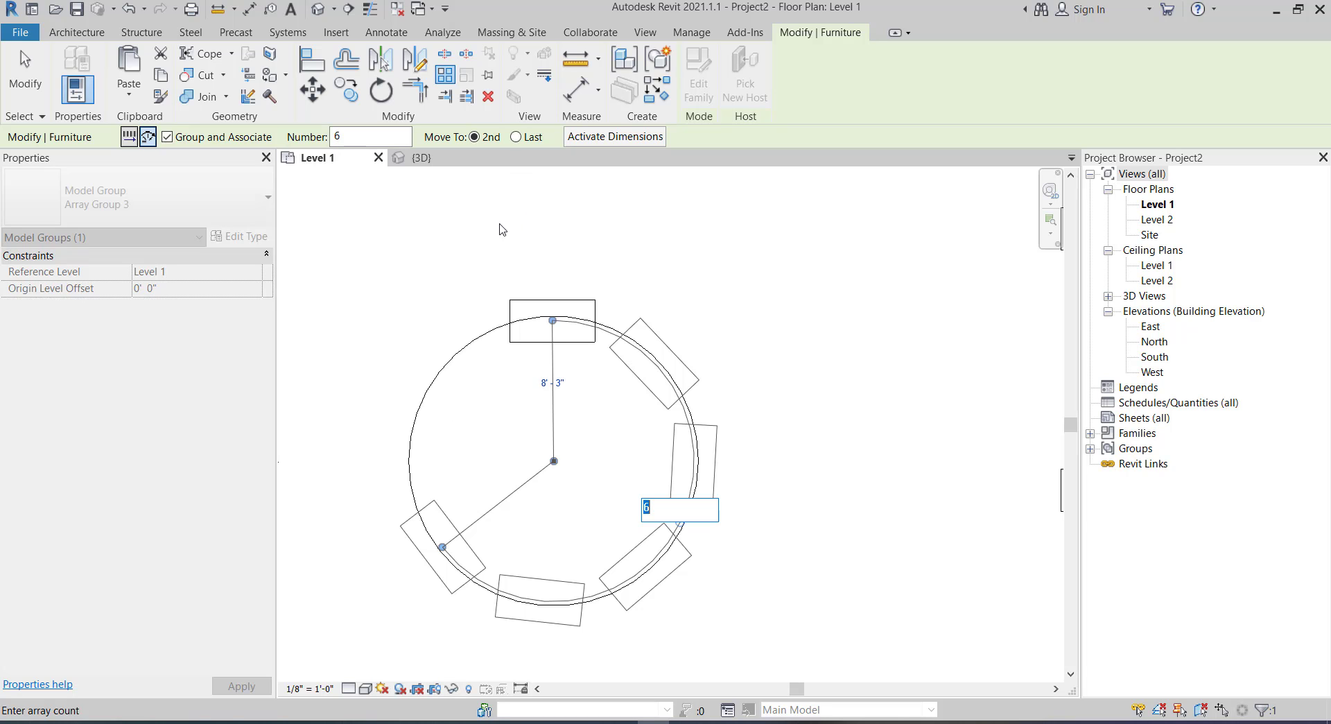
{"action": "key", "text": "Return"}
{"action": "key", "text": "ctrl+z"}
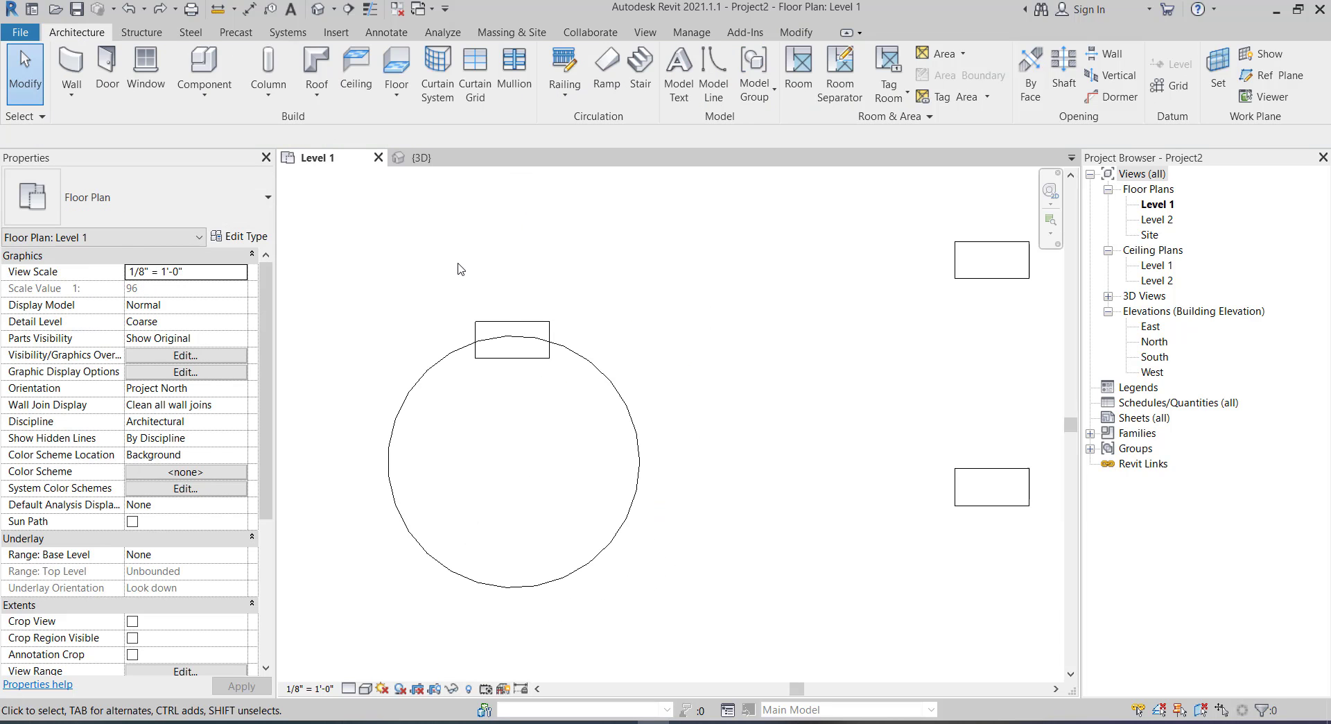
{"action": "left_click", "coordinate": [509, 351]}
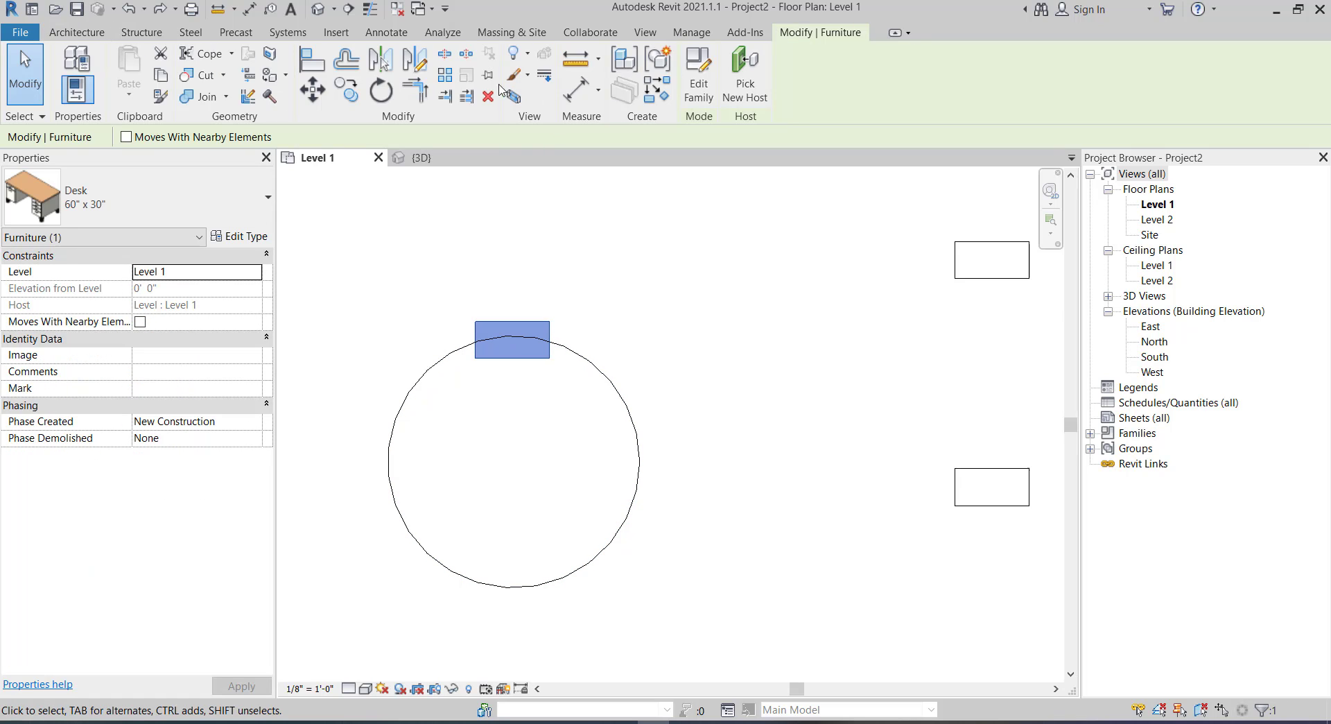
{"action": "left_click", "coordinate": [445, 75]}
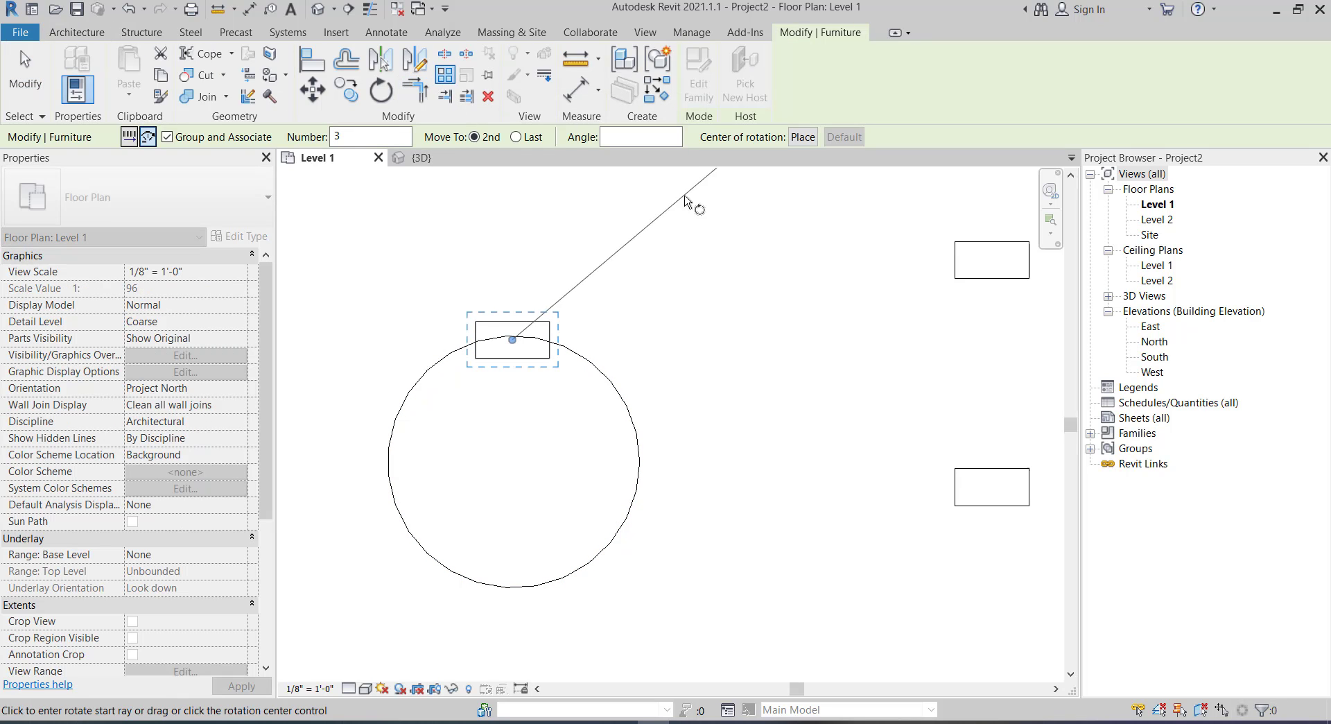
{"action": "left_click", "coordinate": [799, 136]}
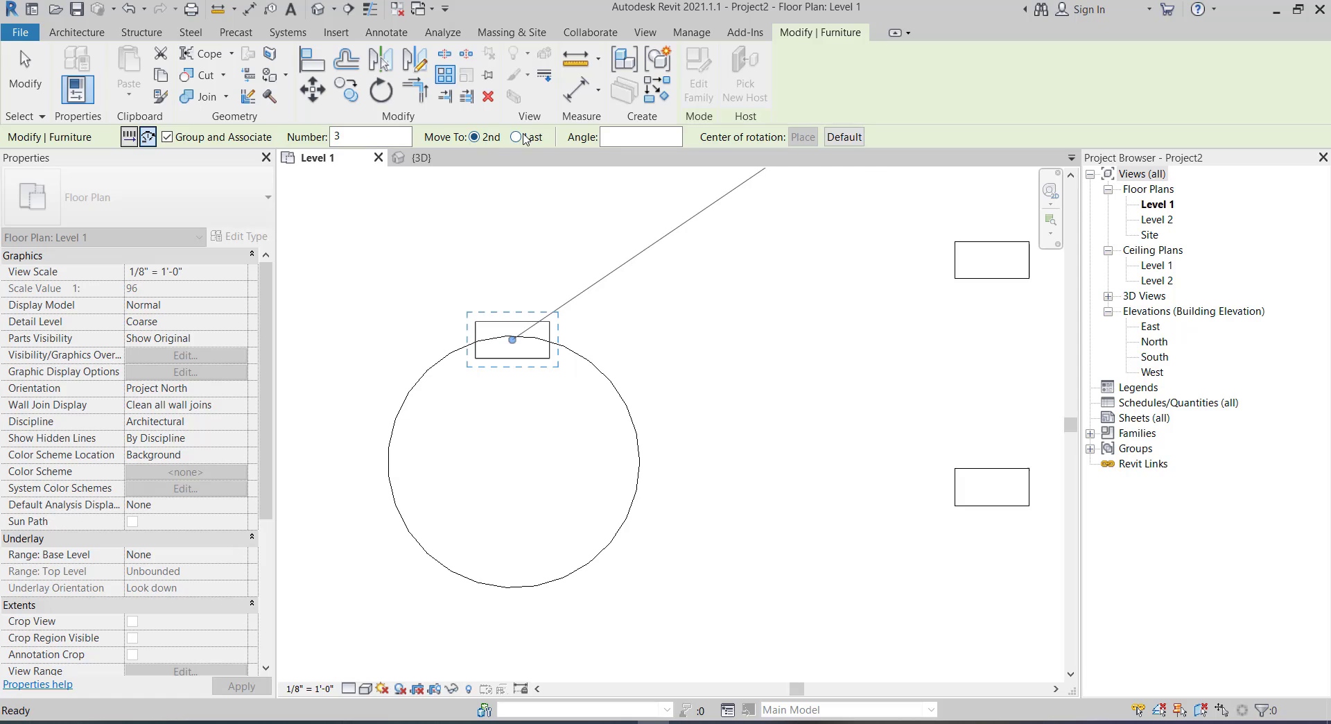
{"action": "left_click", "coordinate": [516, 138]}
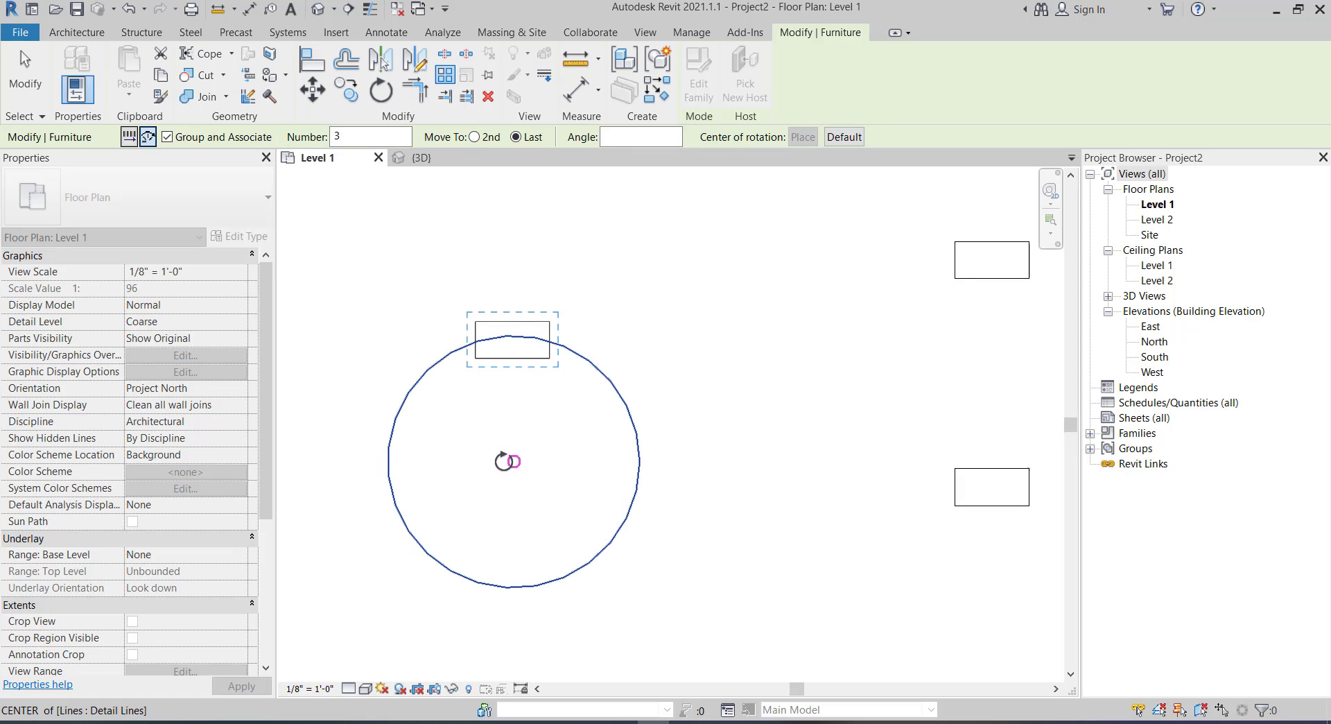
{"action": "left_click", "coordinate": [514, 460]}
{"action": "type", "text": "5"}
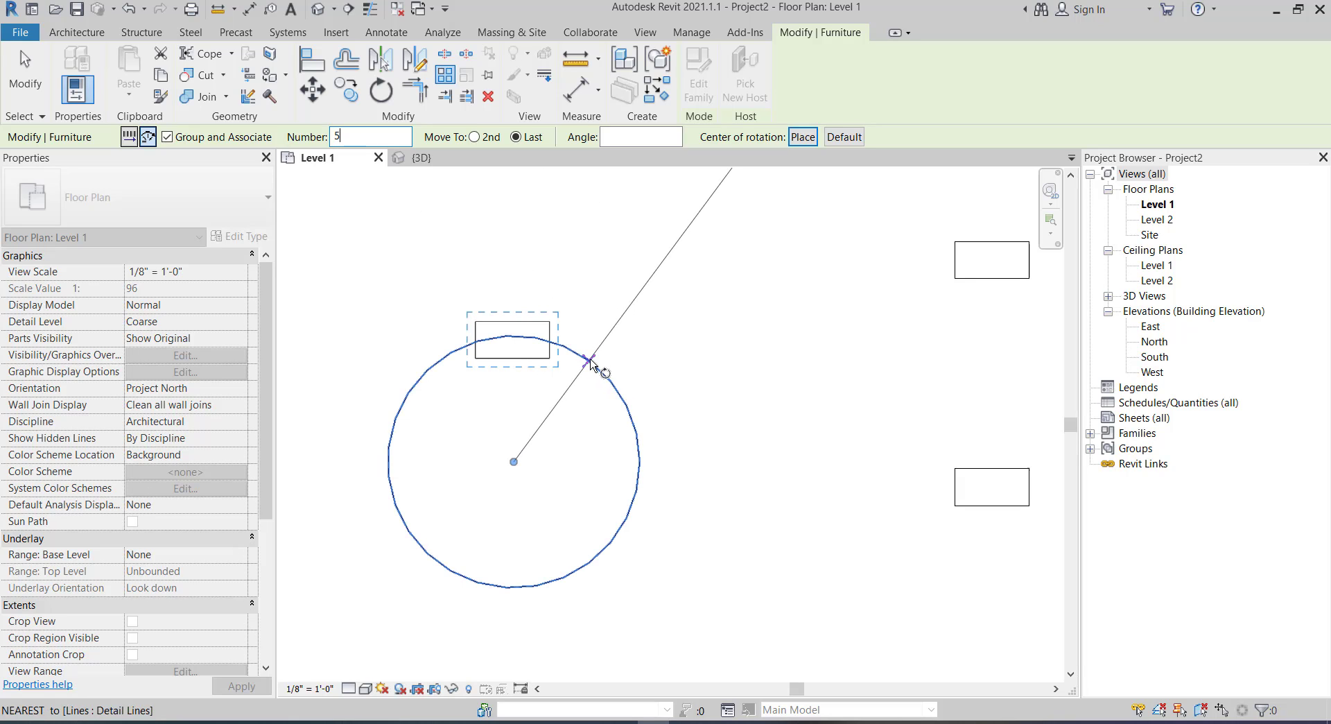
{"action": "left_click", "coordinate": [513, 319]}
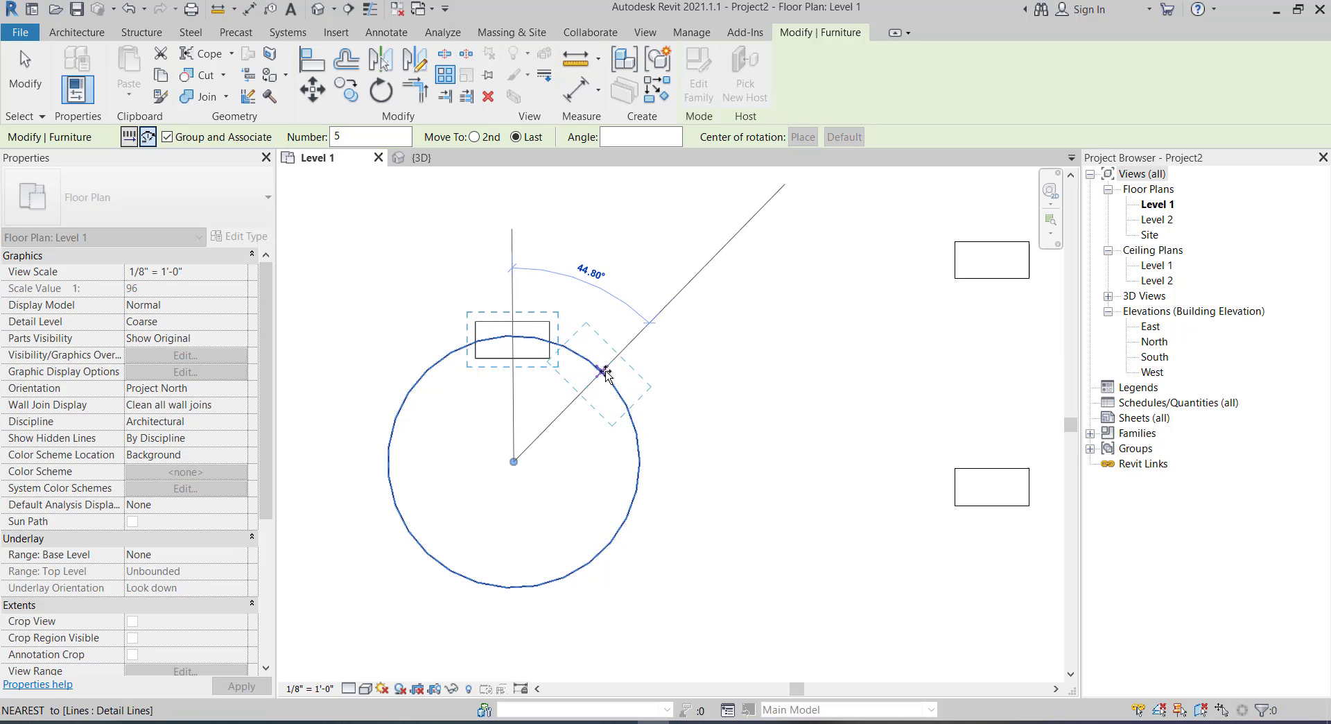
{"action": "left_click", "coordinate": [610, 380]}
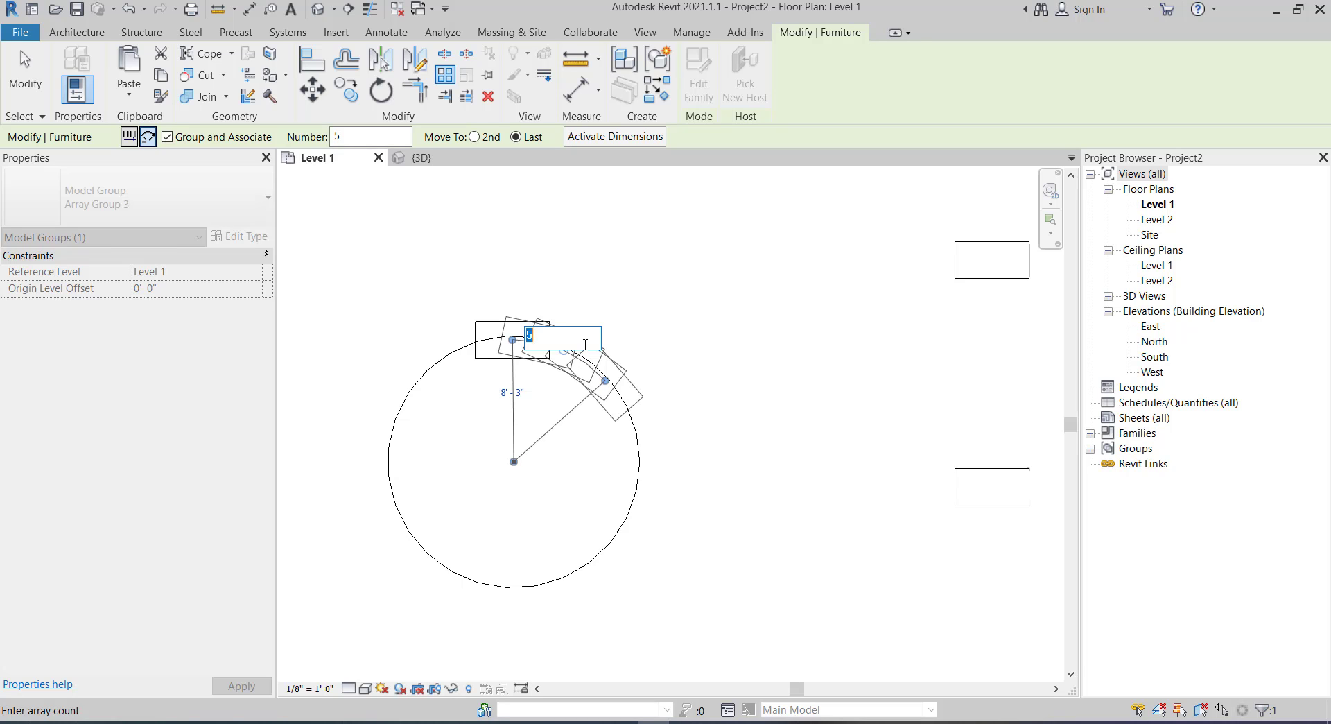
{"action": "key", "text": "Return"}
{"action": "scroll", "coordinate": [576, 344], "scroll_direction": "up", "scroll_amount": 4}
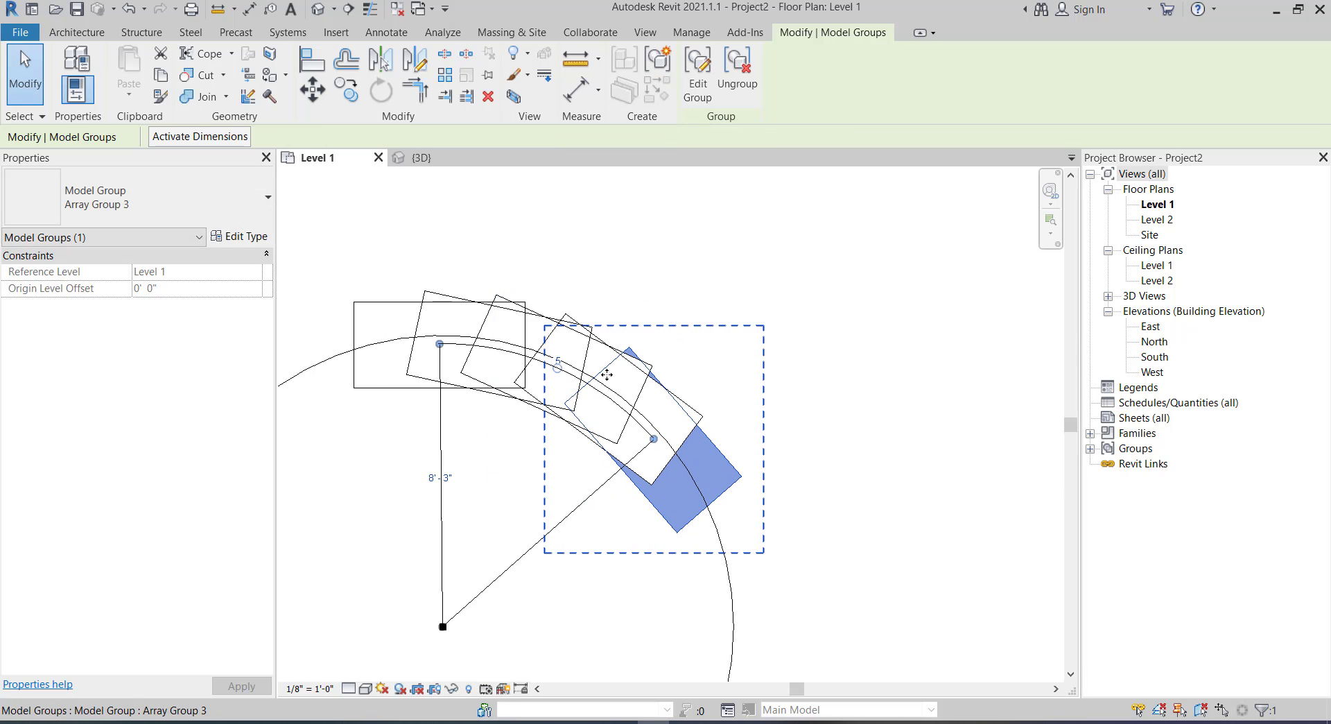
{"action": "scroll", "coordinate": [606, 377], "scroll_direction": "down", "scroll_amount": 3}
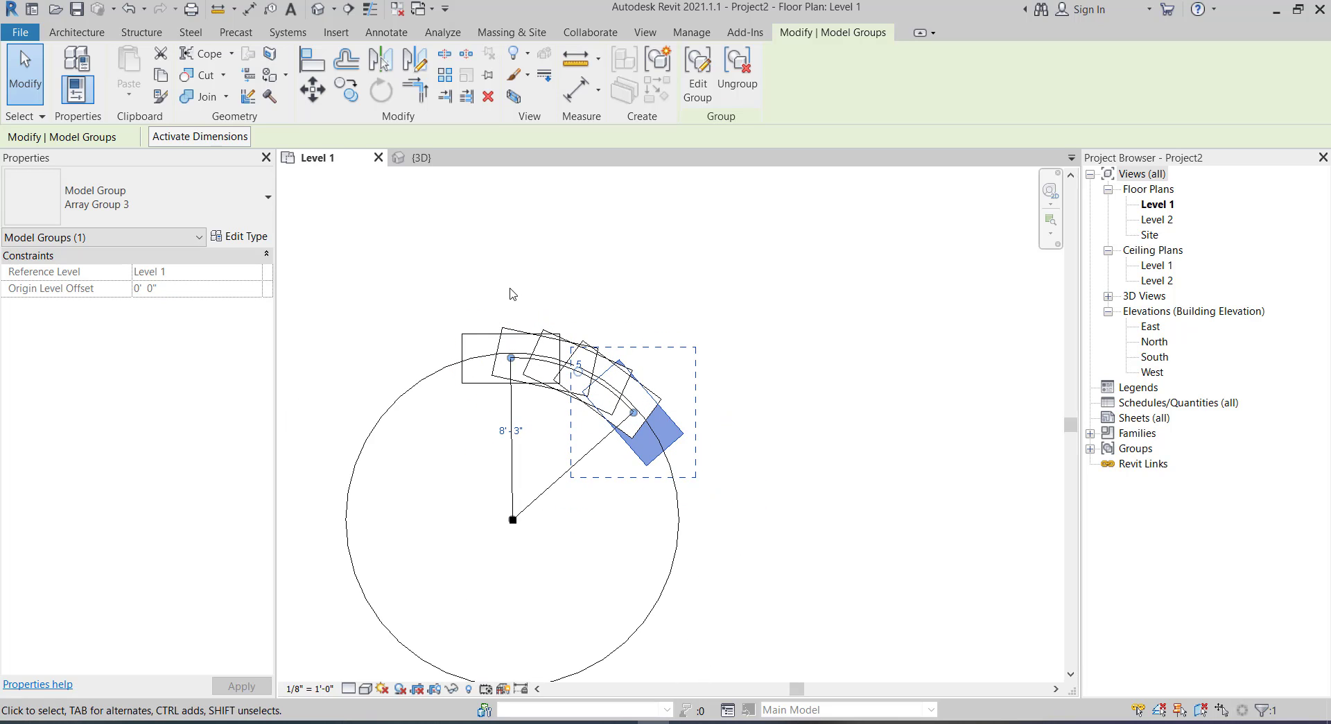
{"action": "key", "text": "ctrl+z"}
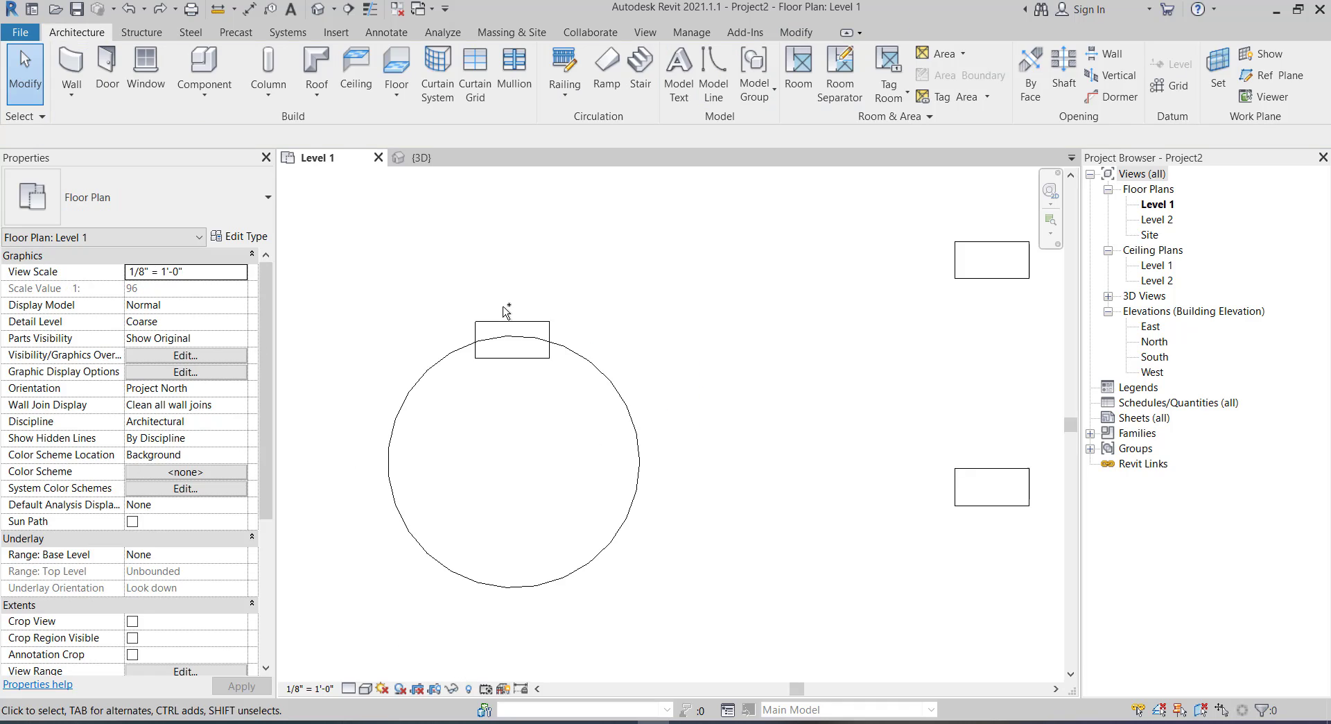
{"action": "left_click", "coordinate": [512, 330]}
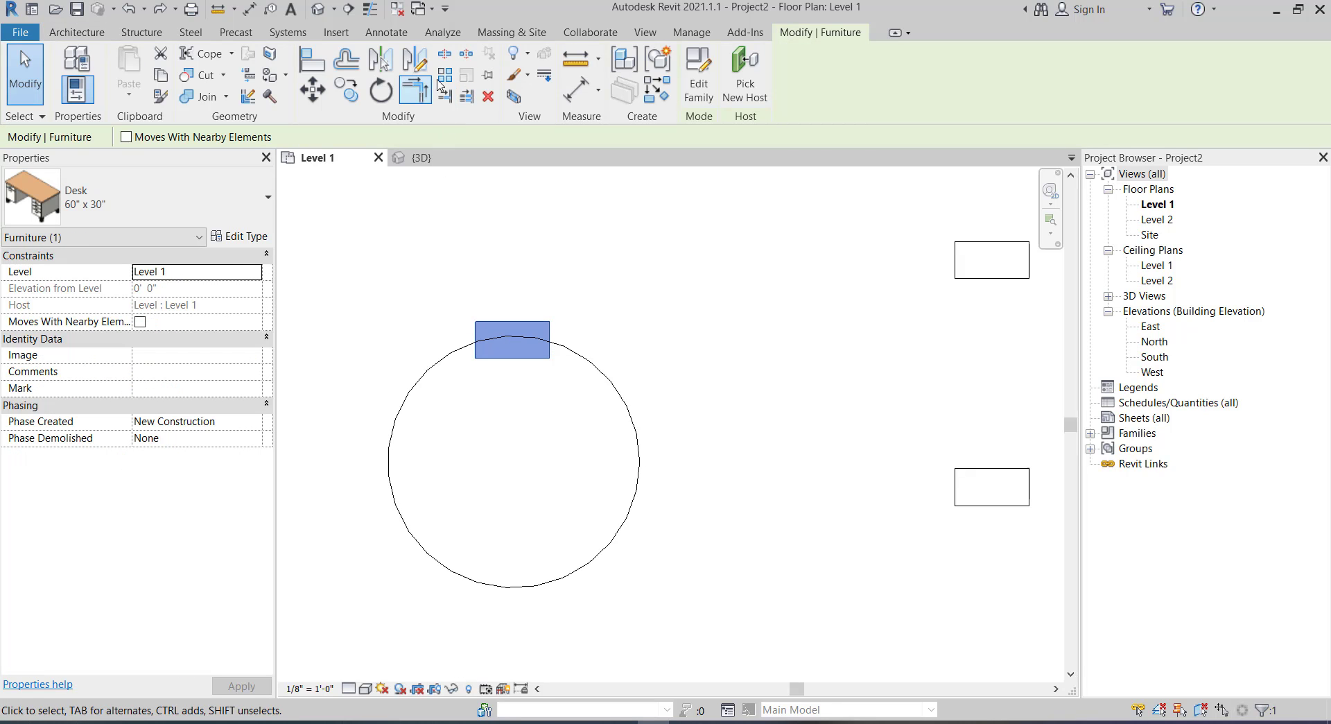
{"action": "left_click", "coordinate": [466, 97]}
{"action": "left_click", "coordinate": [375, 133]}
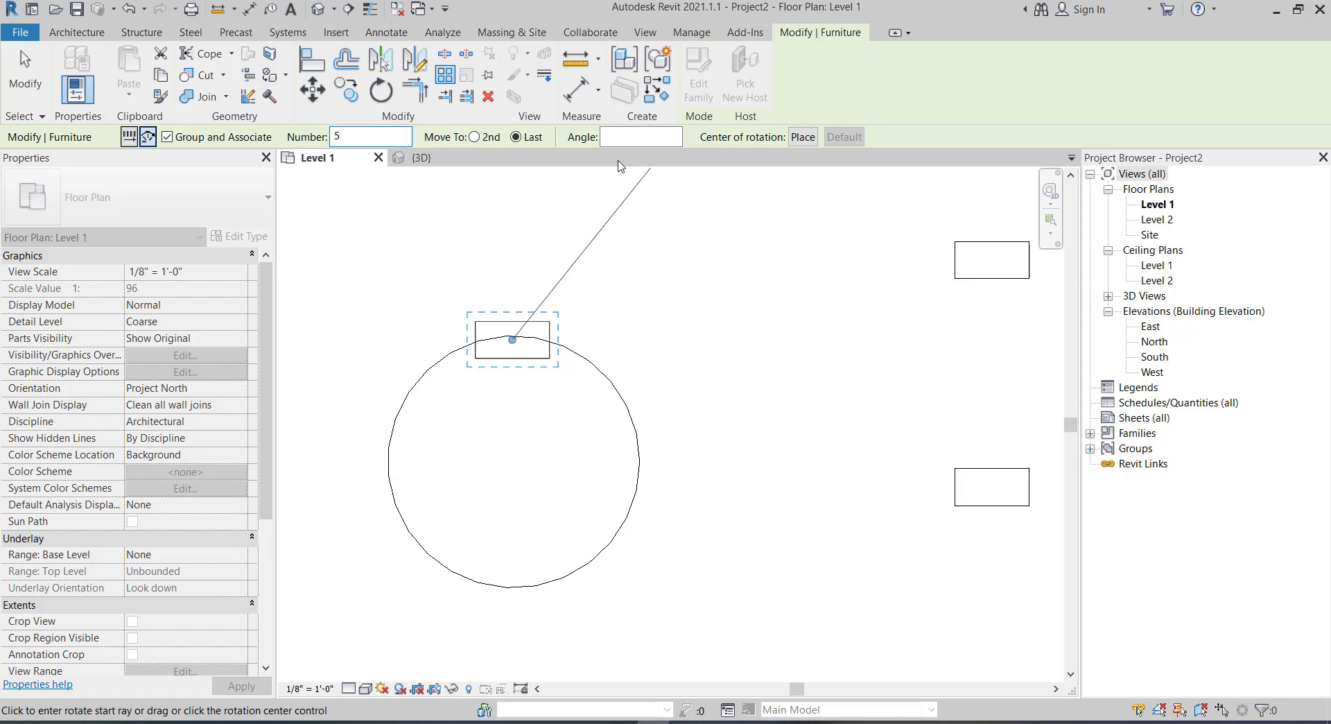
{"action": "left_click", "coordinate": [803, 137]}
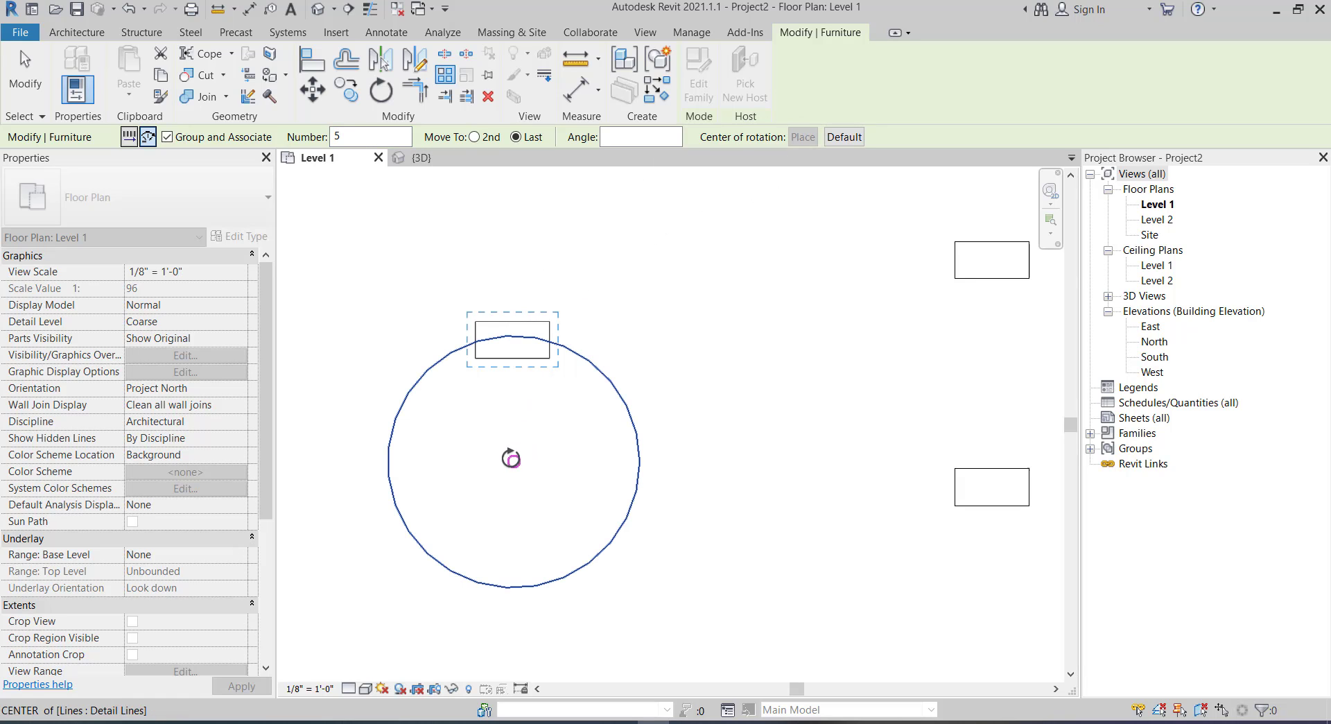
{"action": "left_click", "coordinate": [514, 462]}
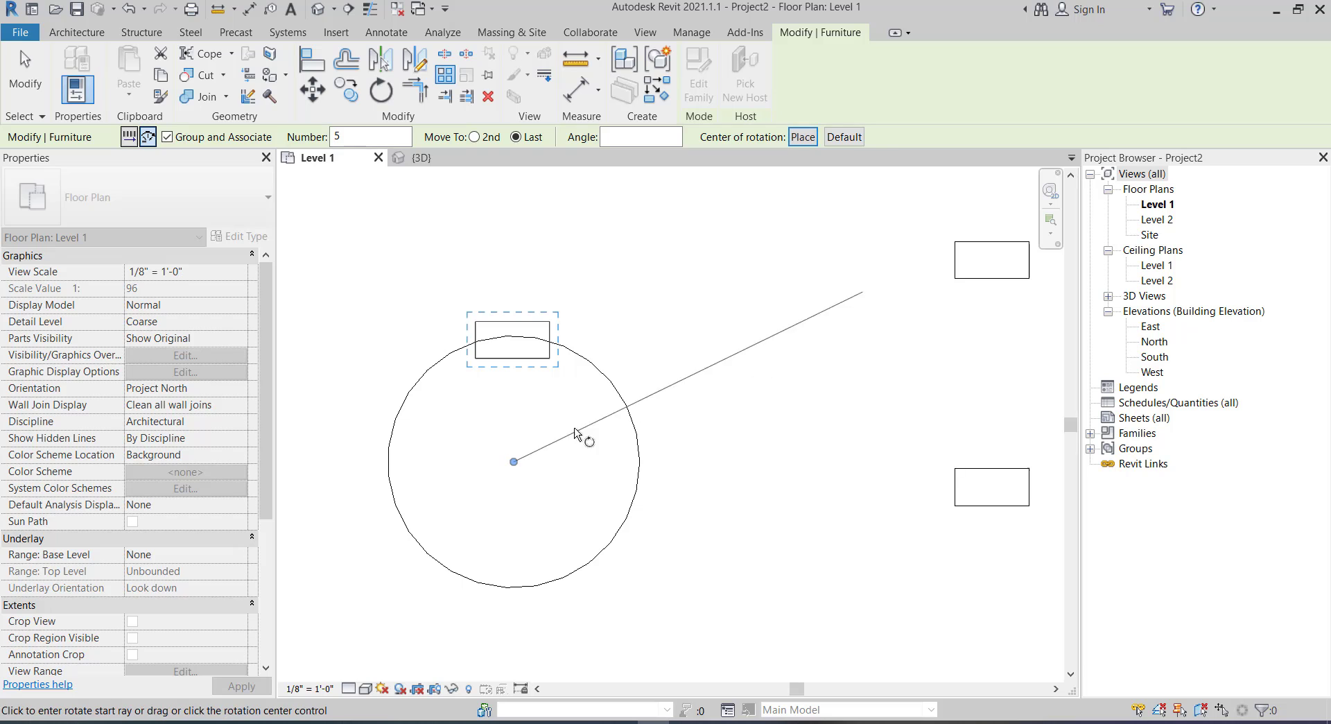
{"action": "left_click", "coordinate": [513, 313]}
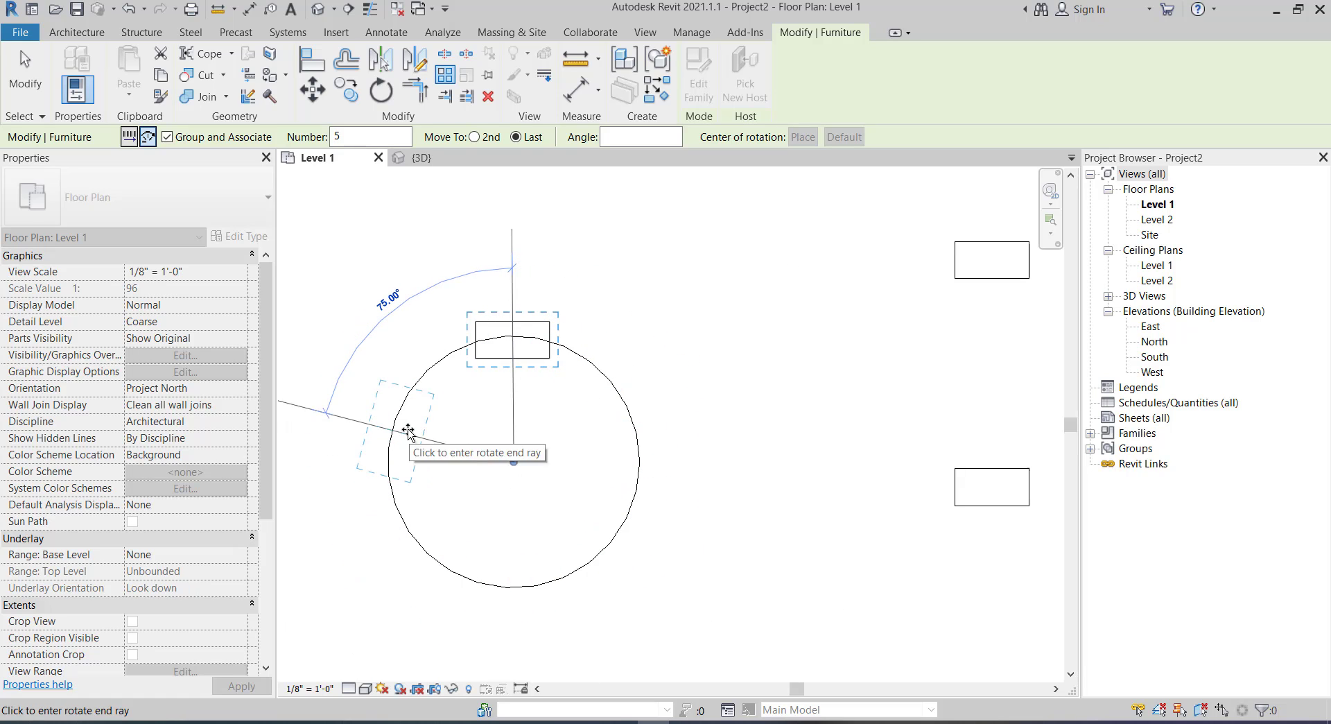
{"action": "left_click", "coordinate": [399, 432]}
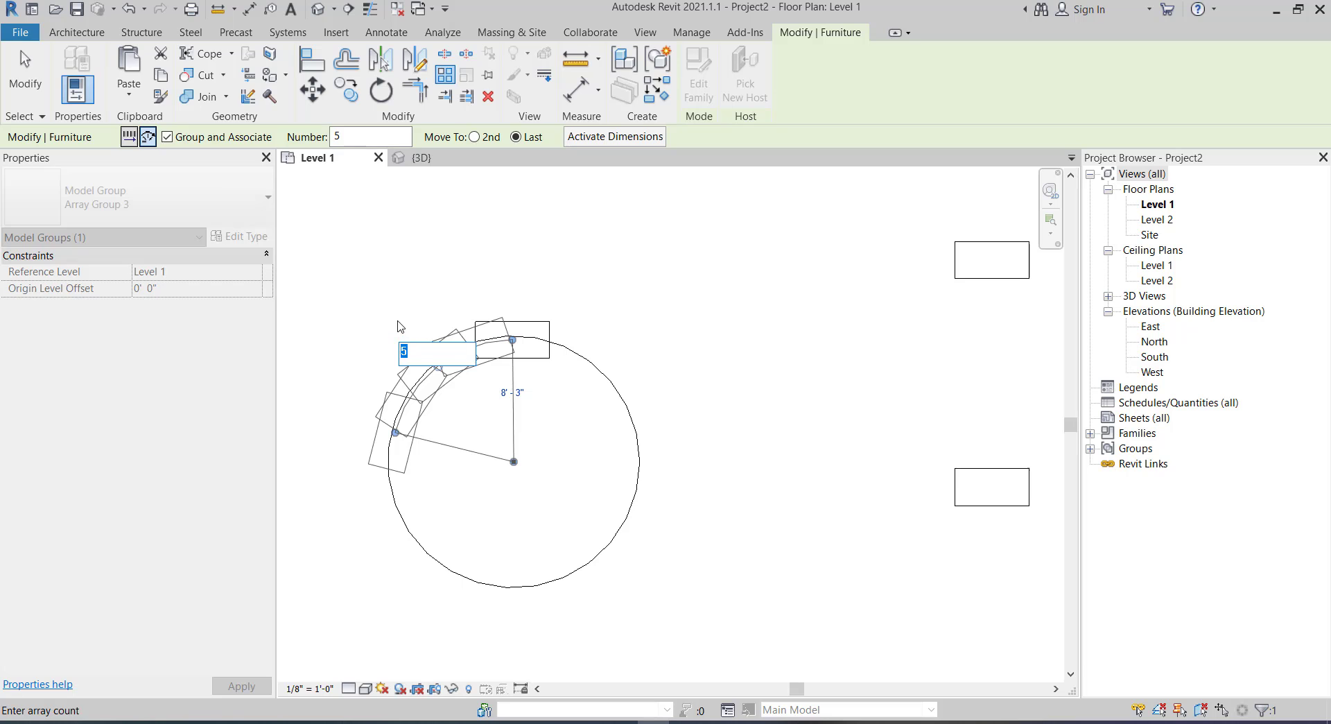
{"action": "key", "text": "Return"}
{"action": "key", "text": "Escape"}
{"action": "key", "text": "ctrl+z"}
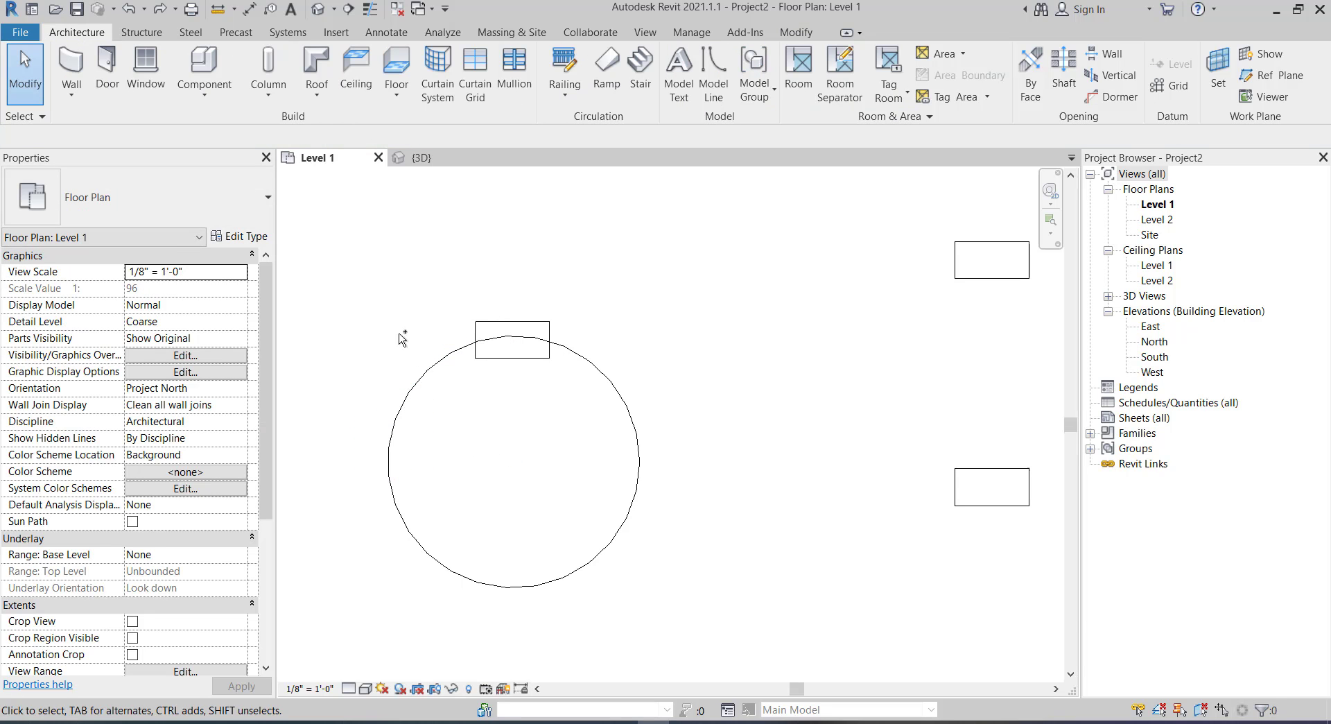
{"action": "left_click", "coordinate": [510, 330]}
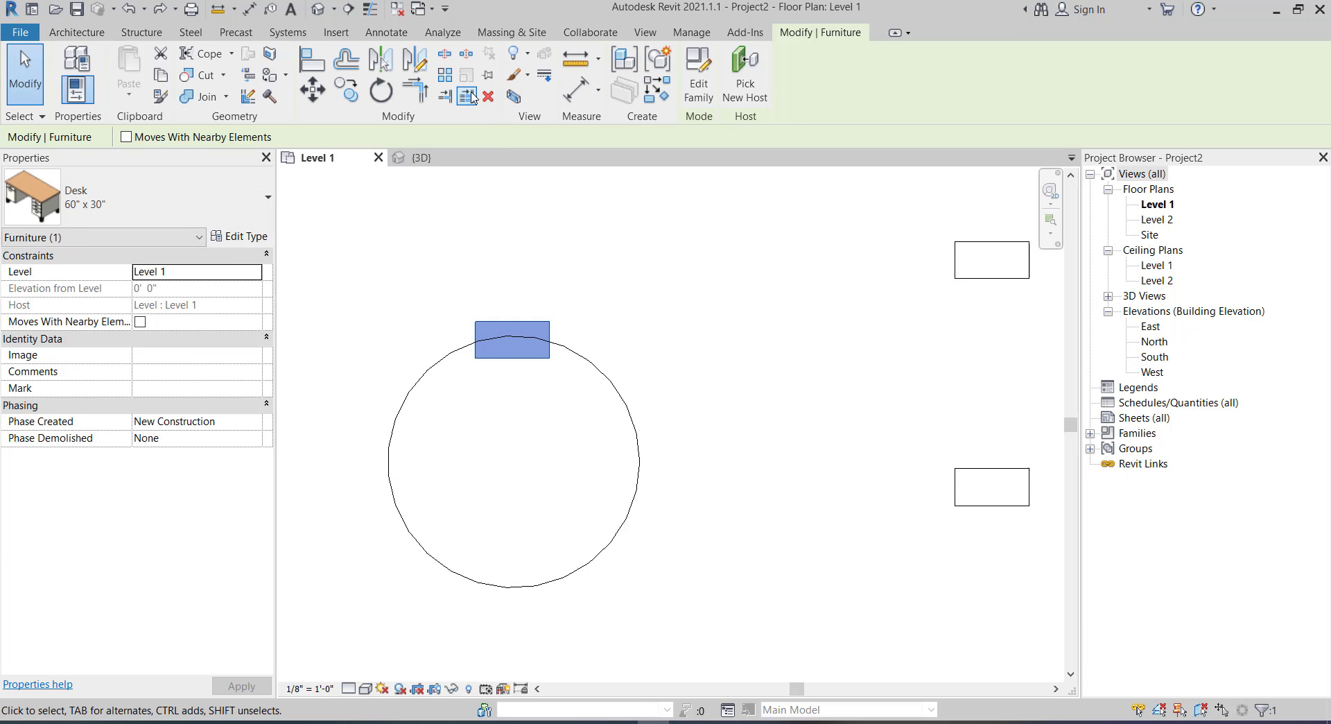
{"action": "left_click", "coordinate": [445, 75]}
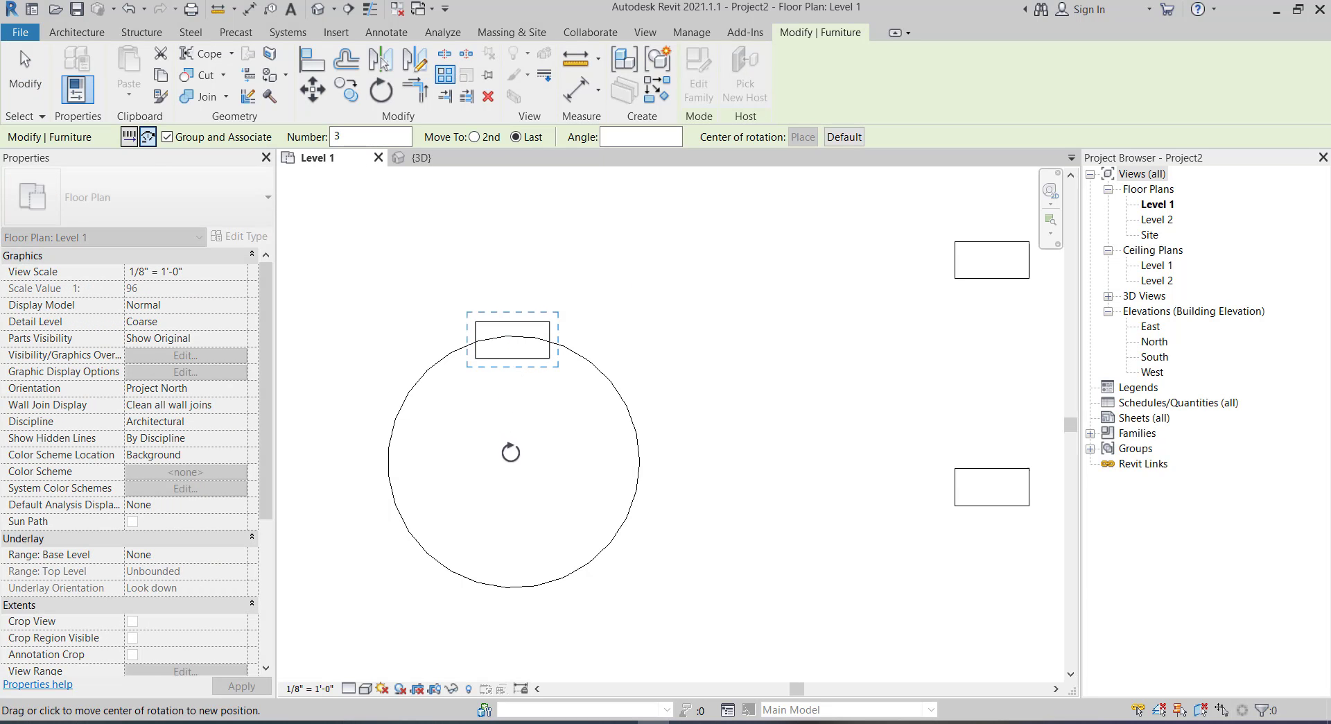
{"action": "left_click", "coordinate": [514, 461]}
{"action": "left_click", "coordinate": [514, 321]}
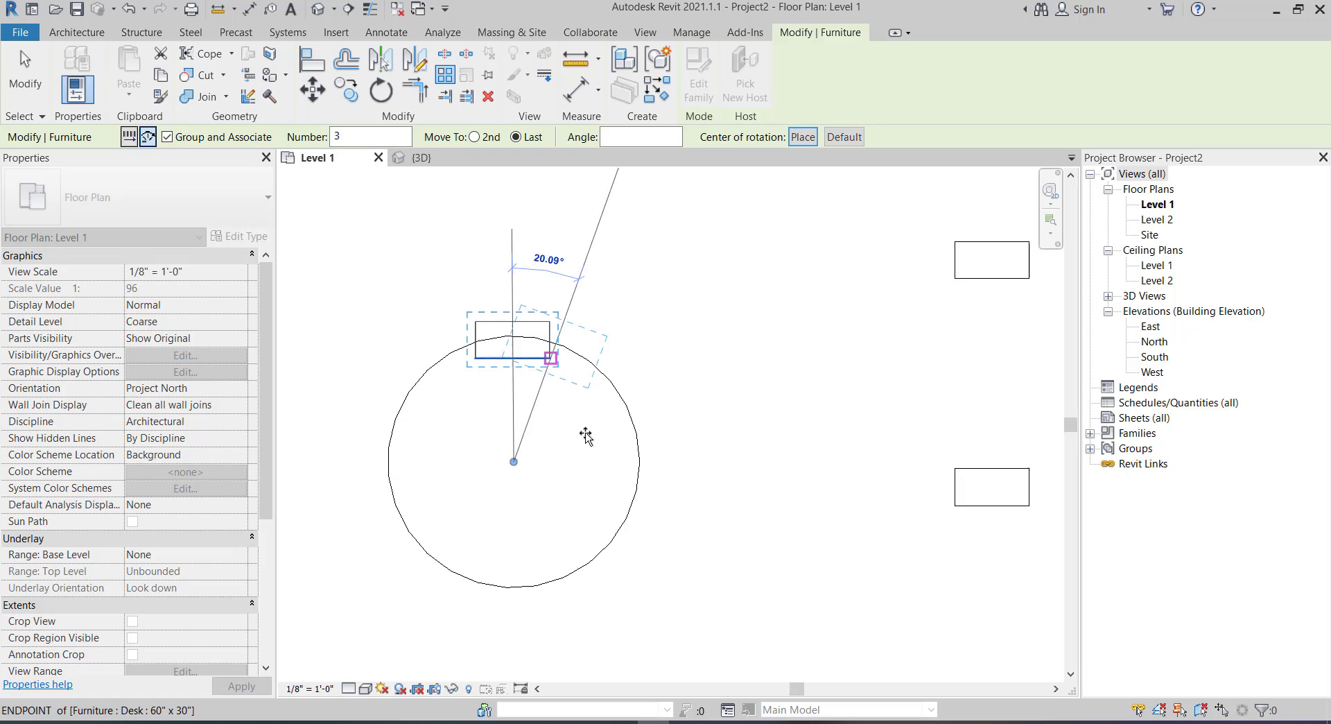
{"action": "left_click", "coordinate": [514, 585]}
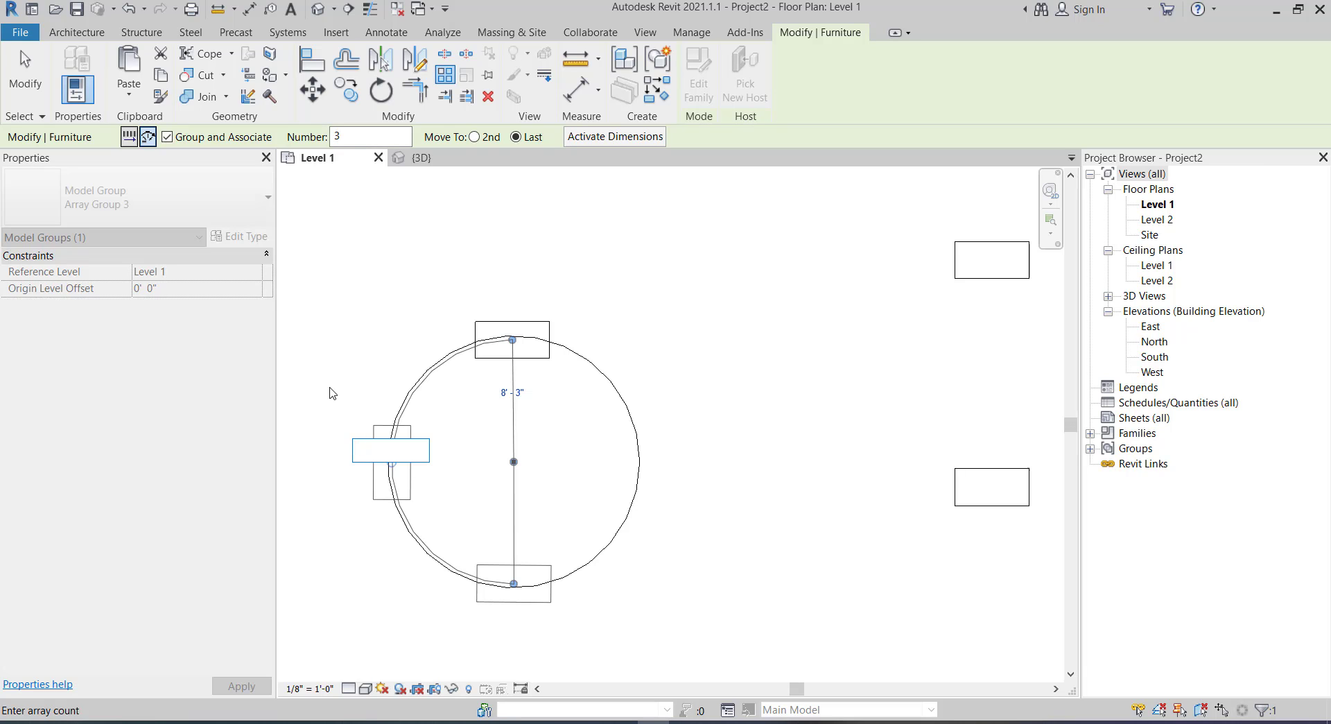
{"action": "type", "text": "5"}
{"action": "key", "text": "Return"}
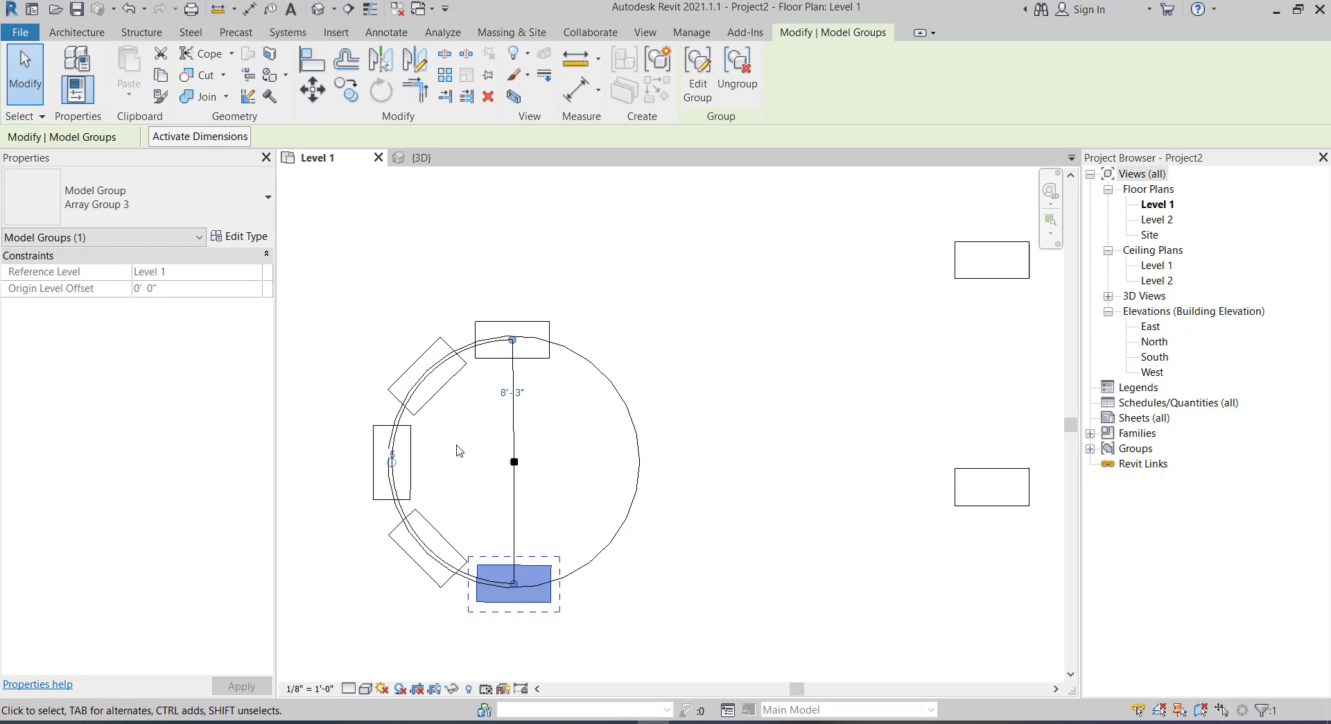
{"action": "scroll", "coordinate": [568, 420], "scroll_direction": "down", "scroll_amount": 2}
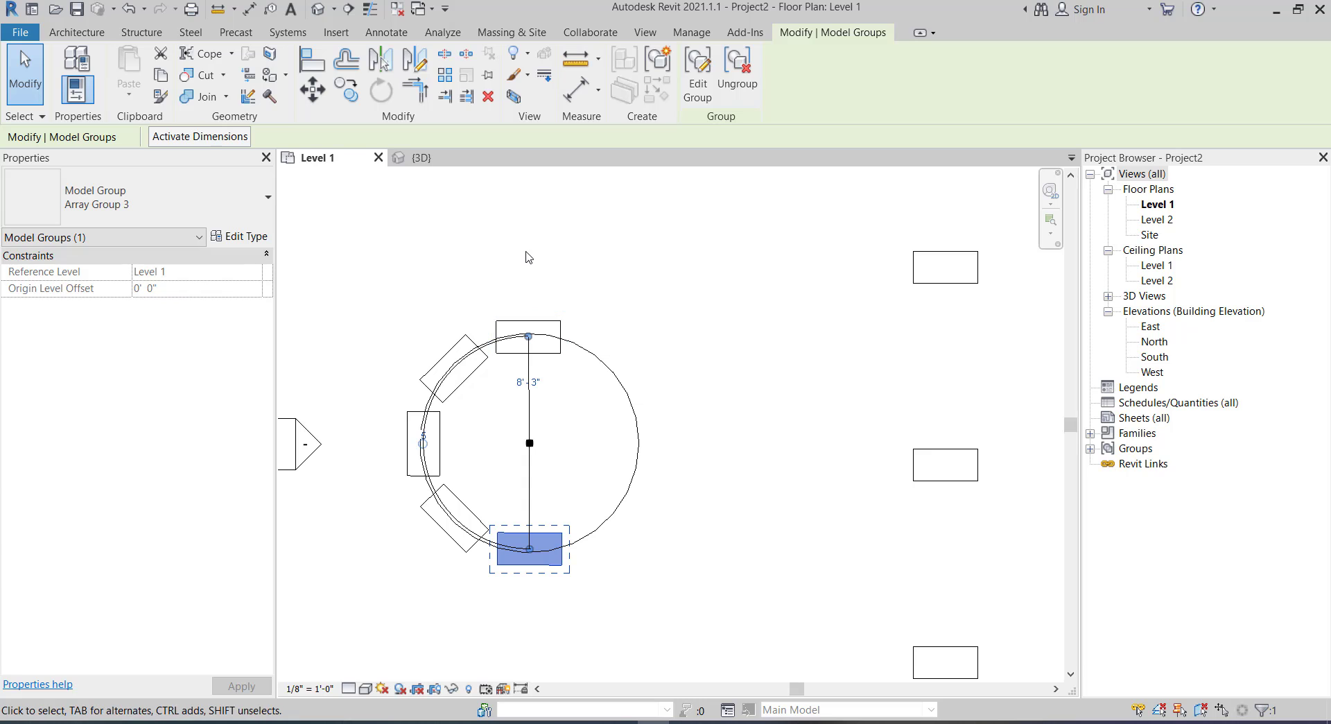
{"action": "left_click", "coordinate": [531, 277]}
{"action": "left_click", "coordinate": [538, 325]}
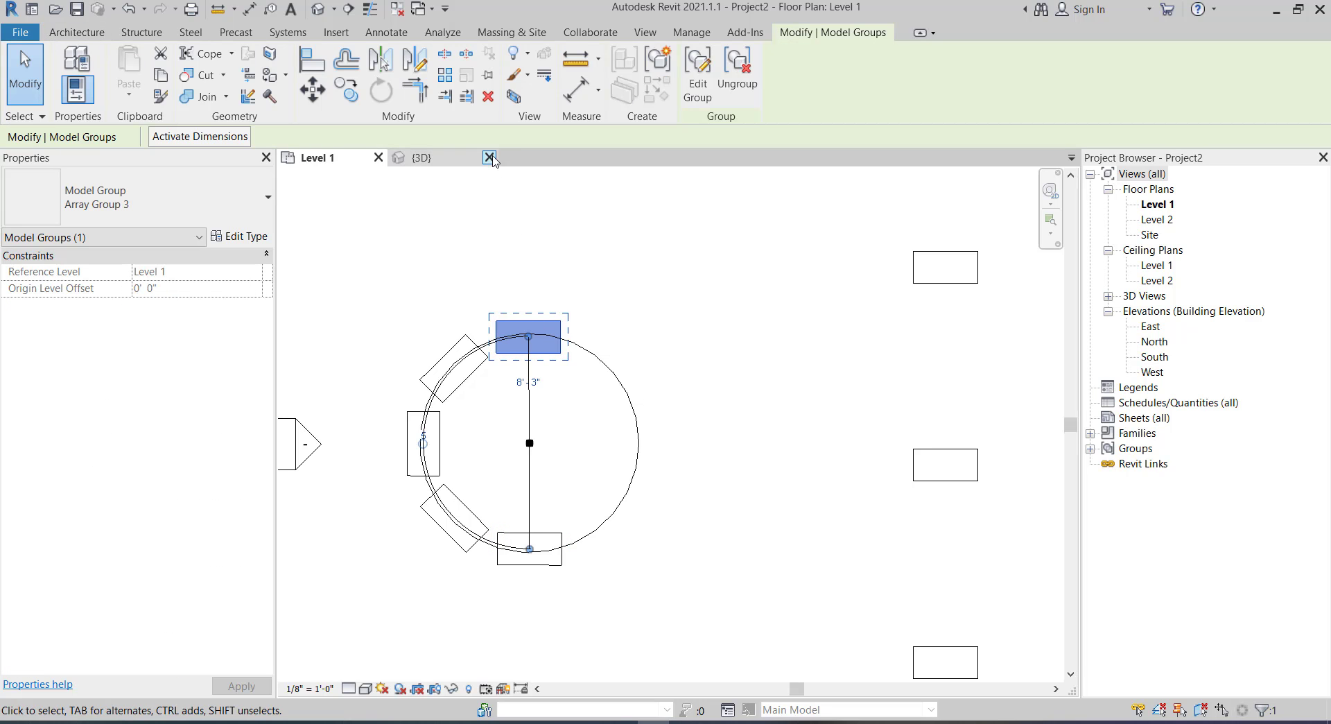
{"action": "left_click", "coordinate": [446, 74]}
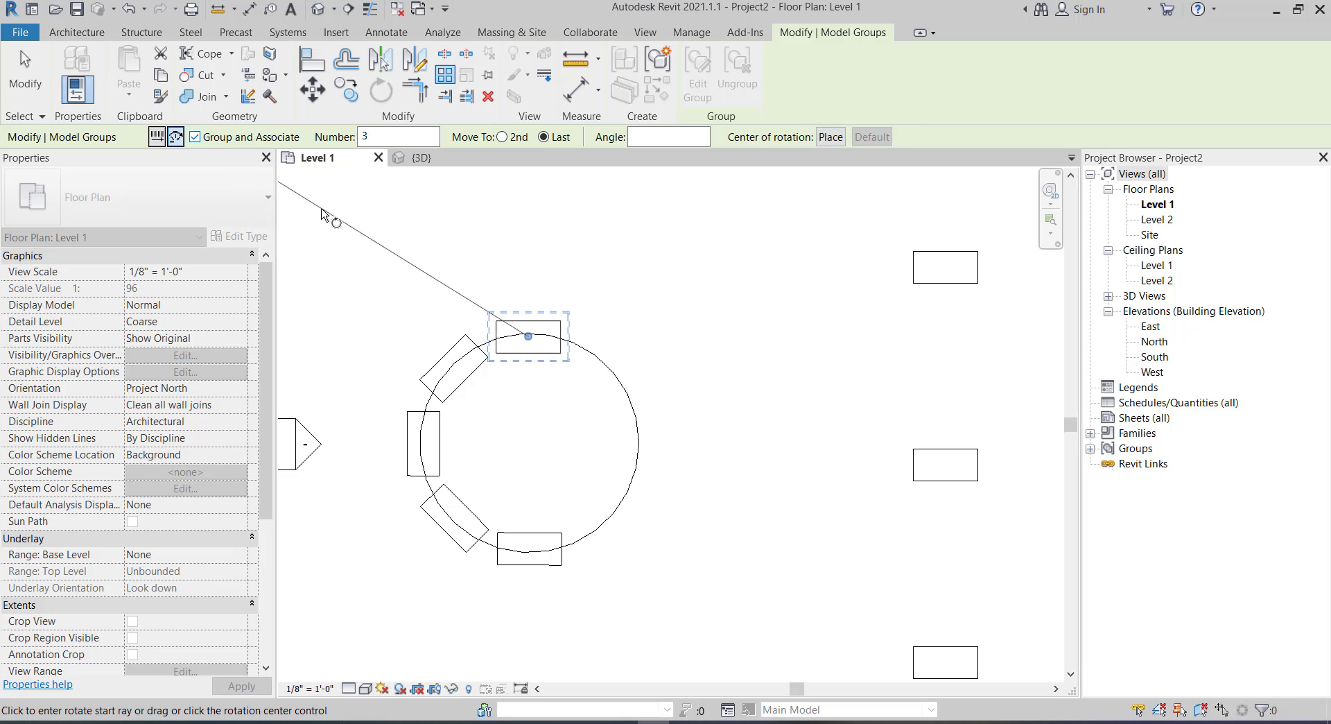
{"action": "key", "text": "Escape"}
{"action": "key", "text": "Escape"}
- Undo the radial desk array
{"action": "key", "text": "ctrl+z"}
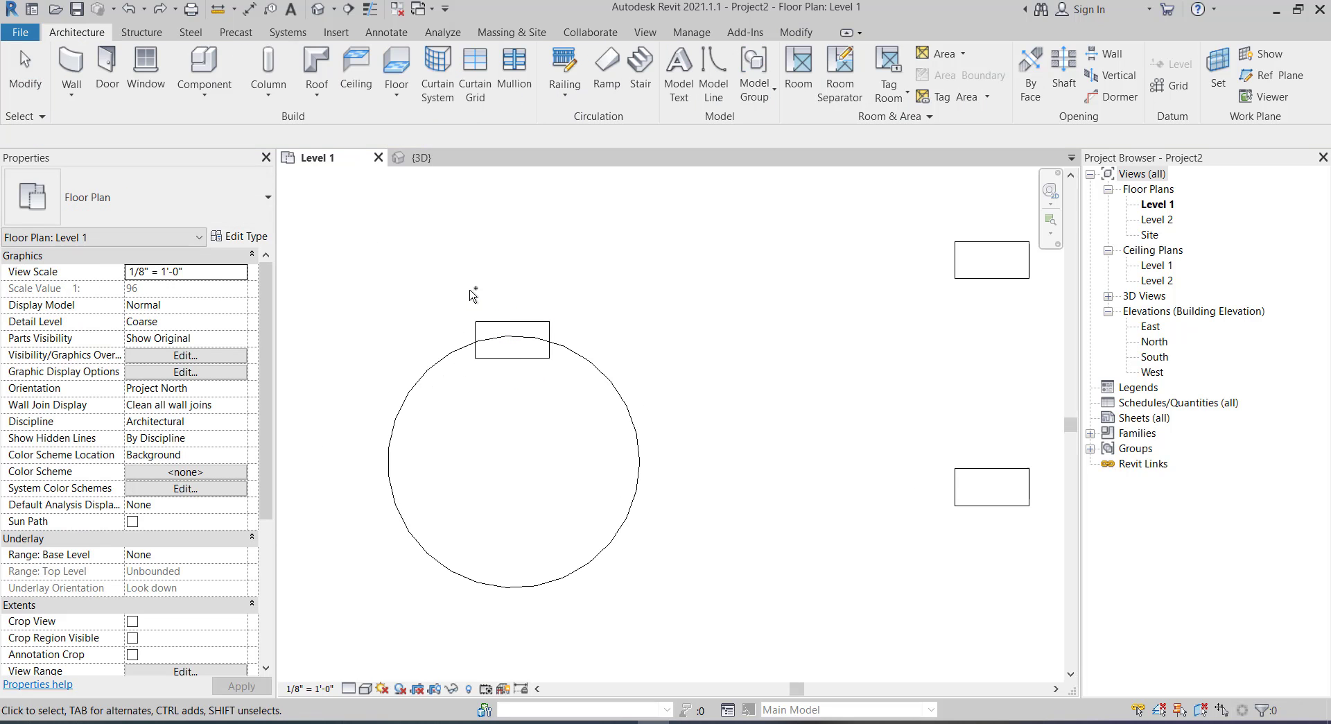
{"action": "scroll", "coordinate": [446, 324], "scroll_direction": "down", "scroll_amount": 2}
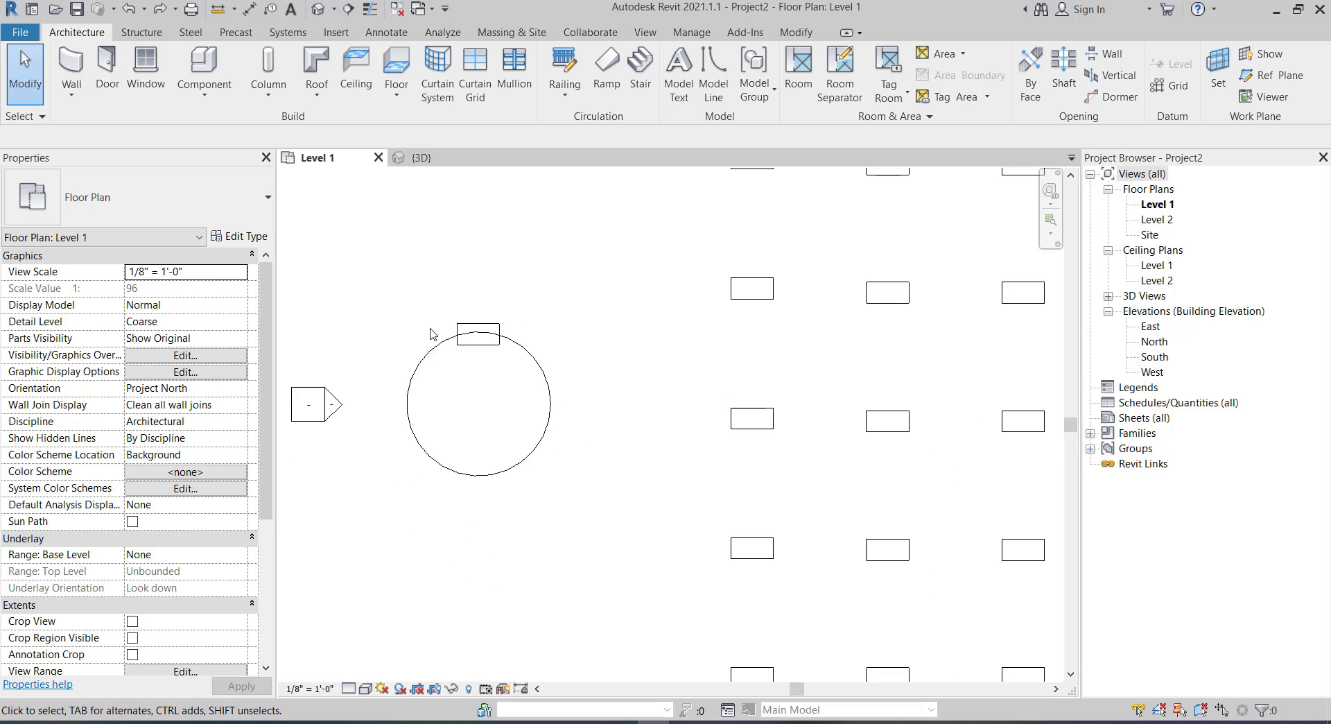
{"action": "scroll", "coordinate": [446, 324], "scroll_direction": "down", "scroll_amount": 3}
{"action": "scroll", "coordinate": [831, 443], "scroll_direction": "up", "scroll_amount": 2}
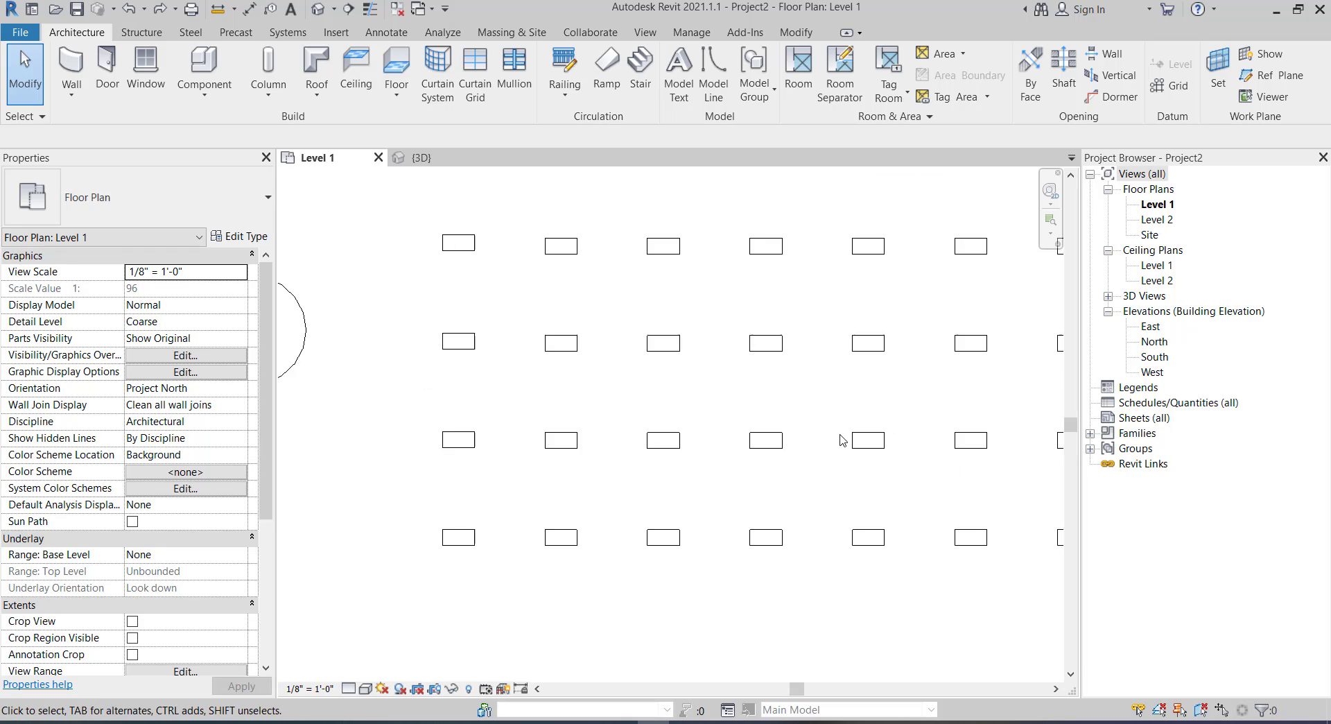
{"action": "scroll", "coordinate": [706, 448], "scroll_direction": "down", "scroll_amount": 2}
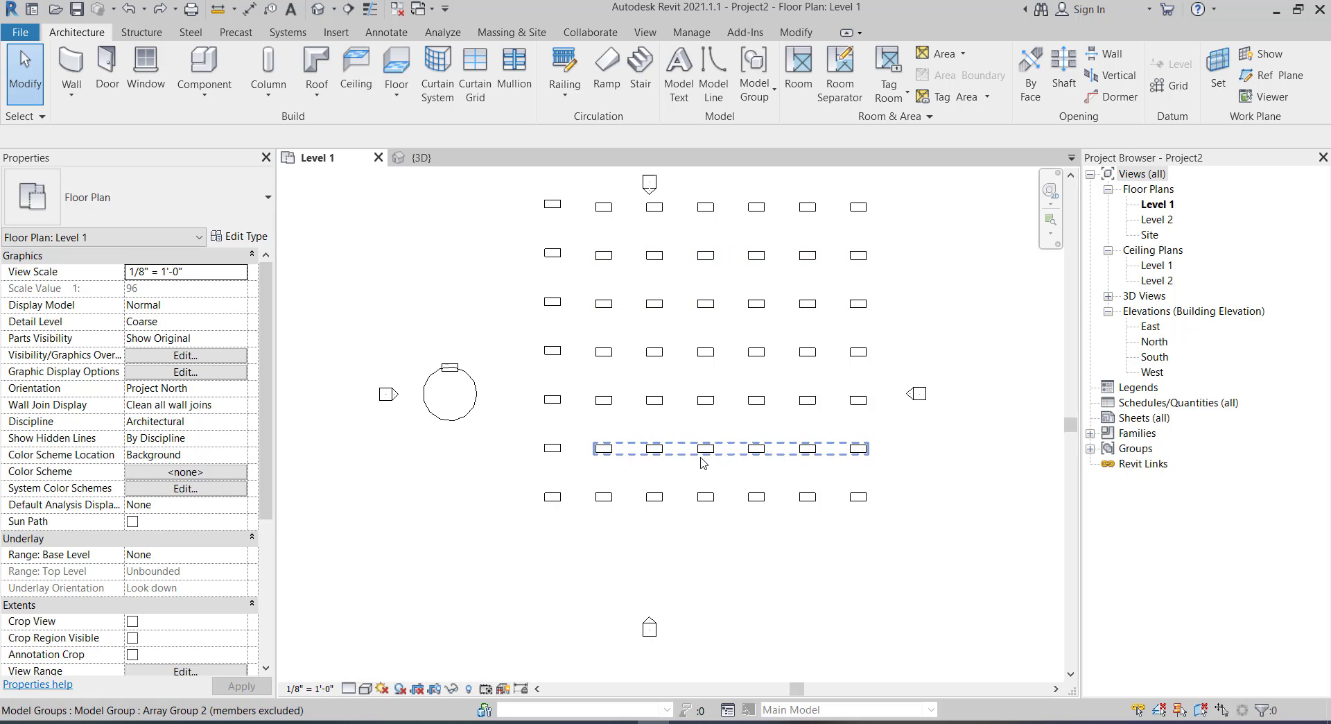
{"action": "scroll", "coordinate": [658, 457], "scroll_direction": "up", "scroll_amount": 2}
- Change the desk grid's array count from 7 to 5, leaving five rows
{"action": "left_click", "coordinate": [631, 449]}
{"action": "scroll", "coordinate": [631, 449], "scroll_direction": "up", "scroll_amount": 1}
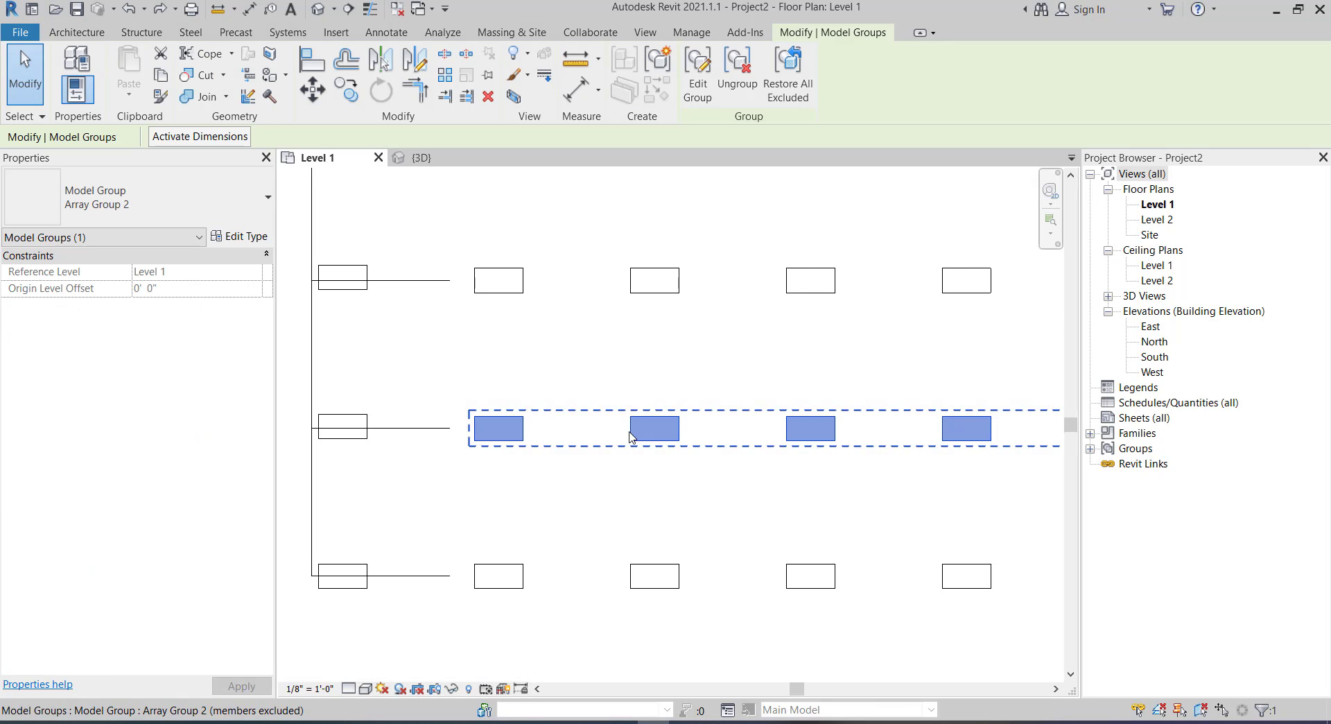
{"action": "scroll", "coordinate": [469, 455], "scroll_direction": "down", "scroll_amount": 1}
{"action": "scroll", "coordinate": [457, 454], "scroll_direction": "down", "scroll_amount": 2}
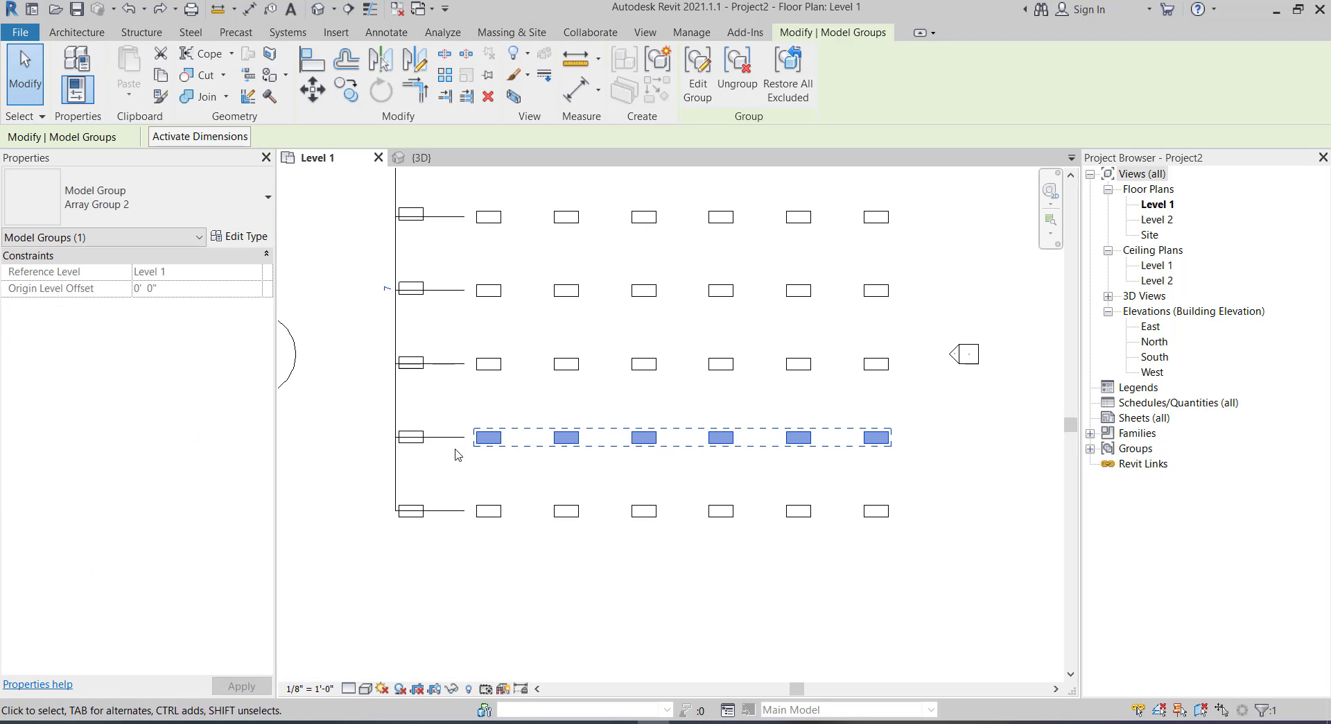
{"action": "scroll", "coordinate": [389, 288], "scroll_direction": "up", "scroll_amount": 2}
{"action": "left_click", "coordinate": [390, 291]}
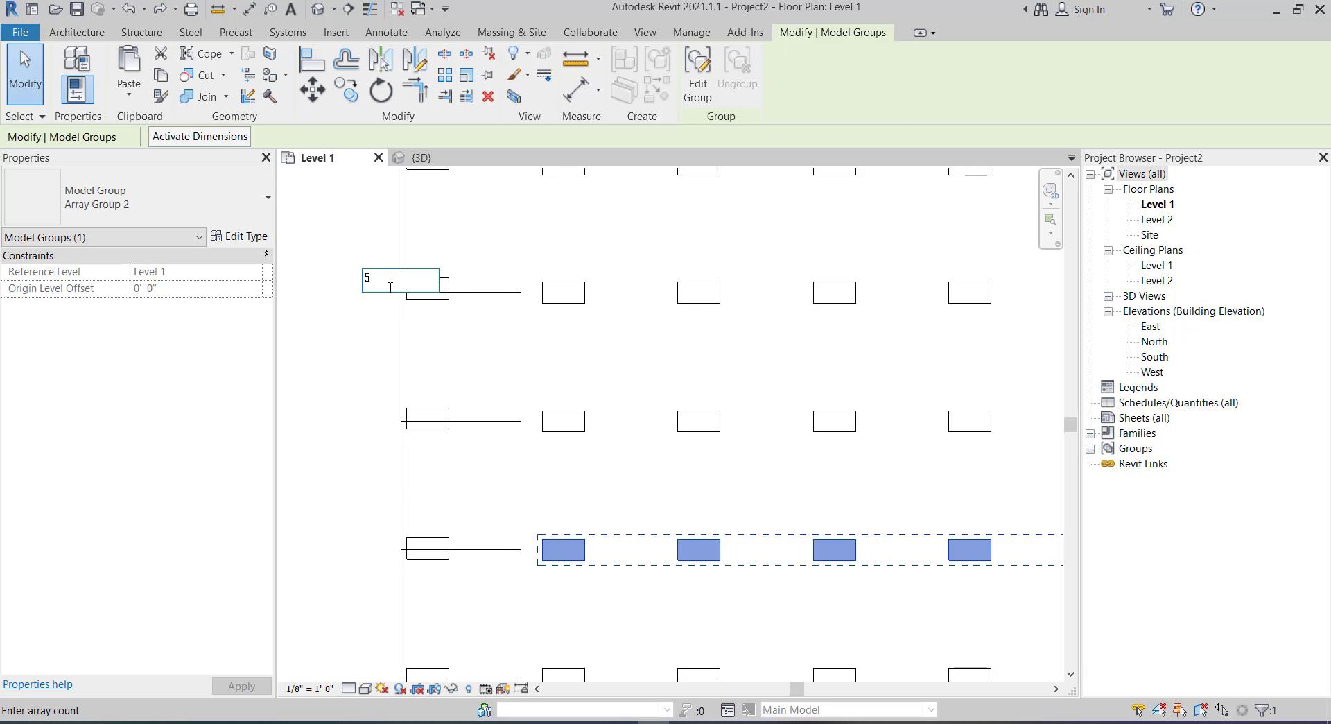
{"action": "key", "text": "Return"}
{"action": "scroll", "coordinate": [463, 368], "scroll_direction": "down", "scroll_amount": 2}
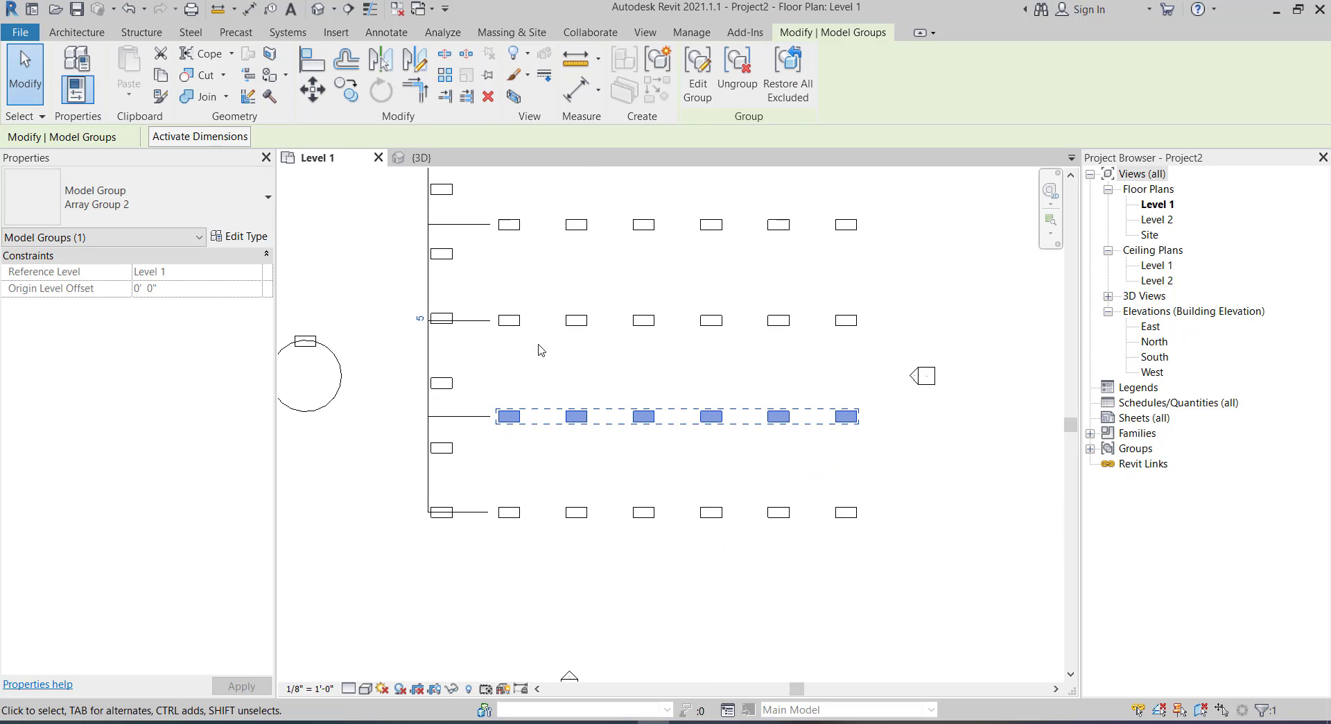
{"action": "scroll", "coordinate": [541, 350], "scroll_direction": "down", "scroll_amount": 1}
{"action": "scroll", "coordinate": [470, 333], "scroll_direction": "up", "scroll_amount": 1}
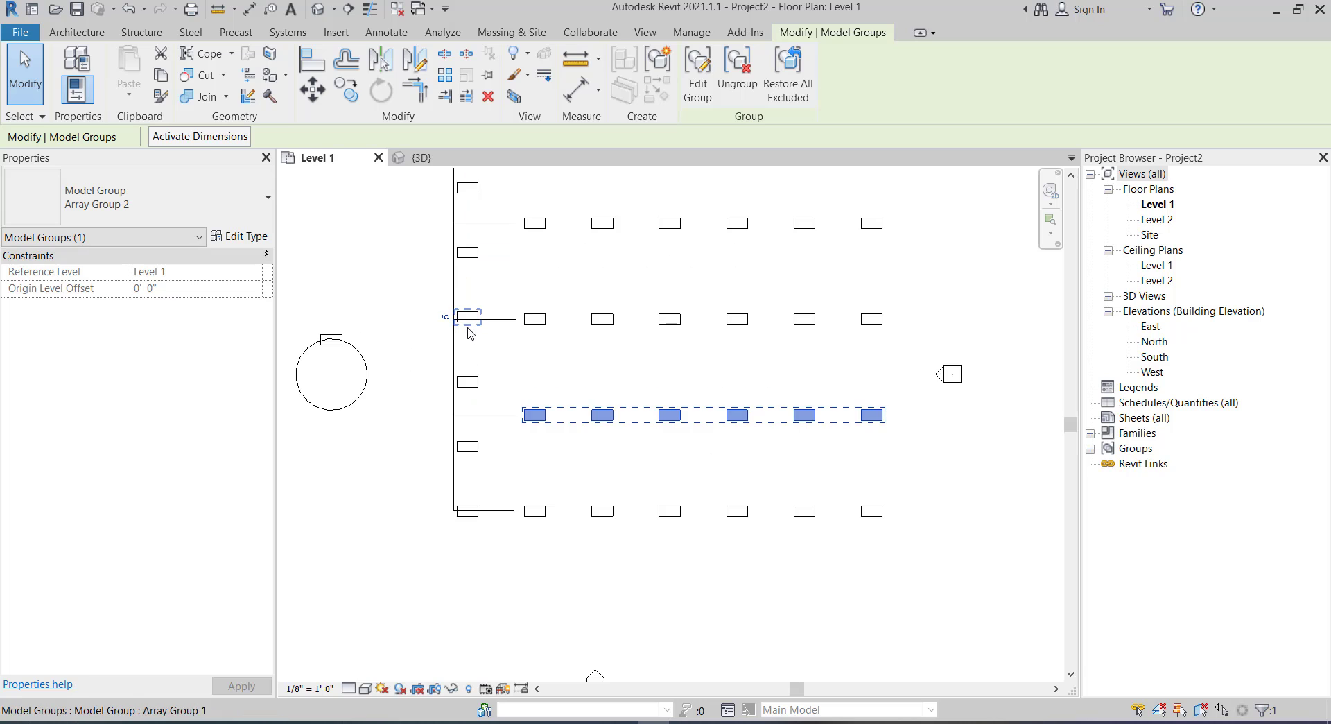
- Set further array counts from 7 to 5, shortening the bottom row to five desks
{"action": "left_click", "coordinate": [469, 334]}
{"action": "left_click", "coordinate": [446, 310]}
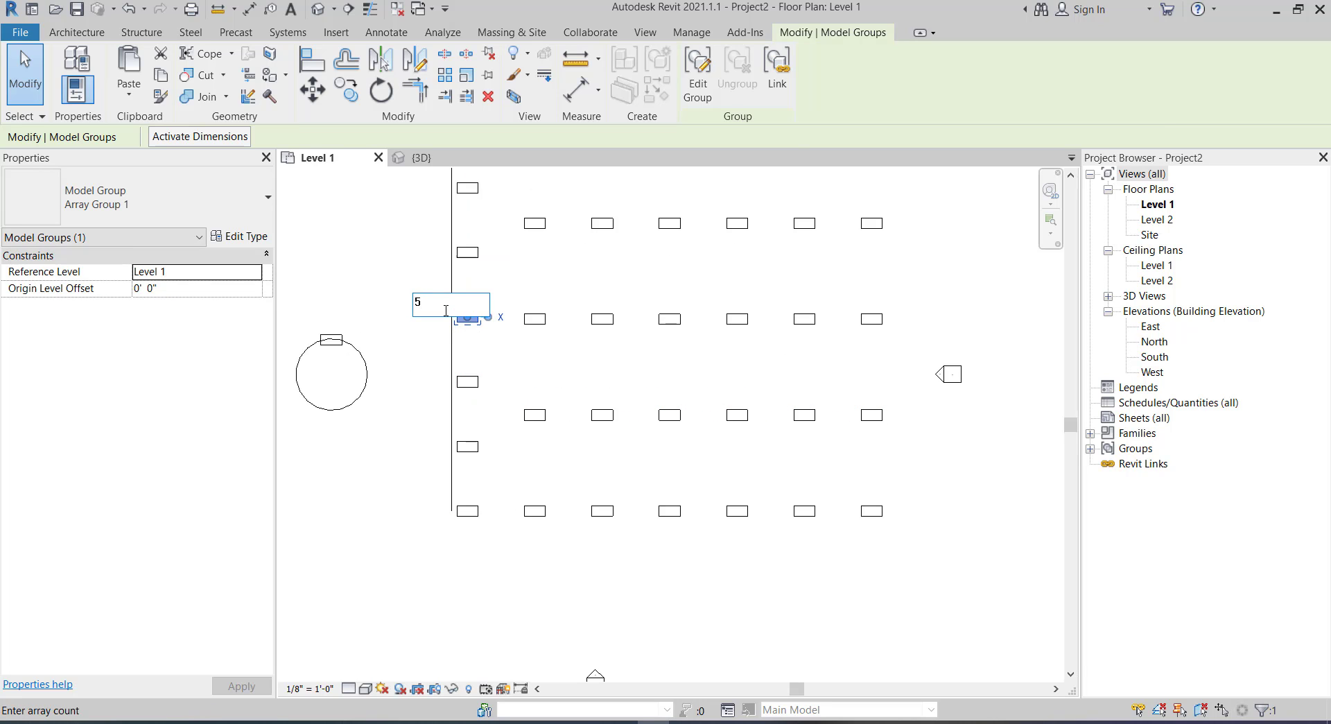
{"action": "key", "text": "Return"}
{"action": "scroll", "coordinate": [548, 444], "scroll_direction": "down", "scroll_amount": 2}
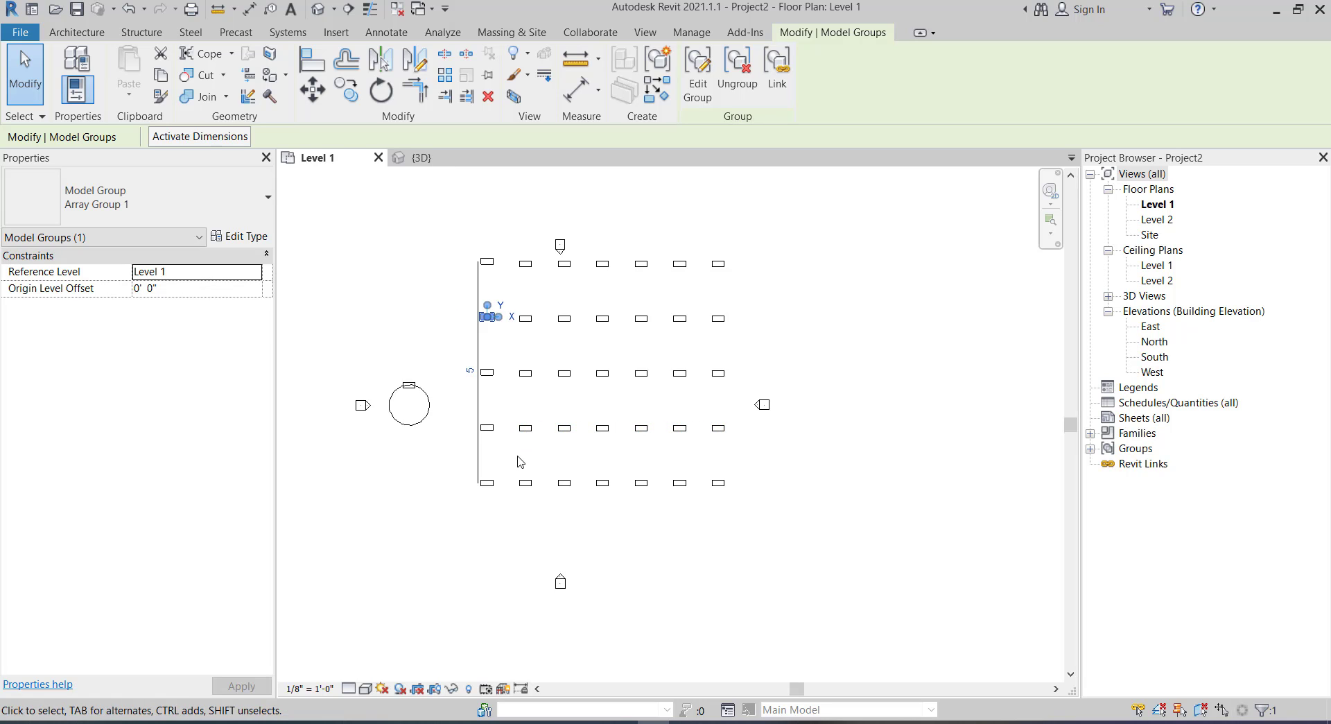
{"action": "scroll", "coordinate": [520, 462], "scroll_direction": "up", "scroll_amount": 2}
{"action": "left_click", "coordinate": [463, 507]}
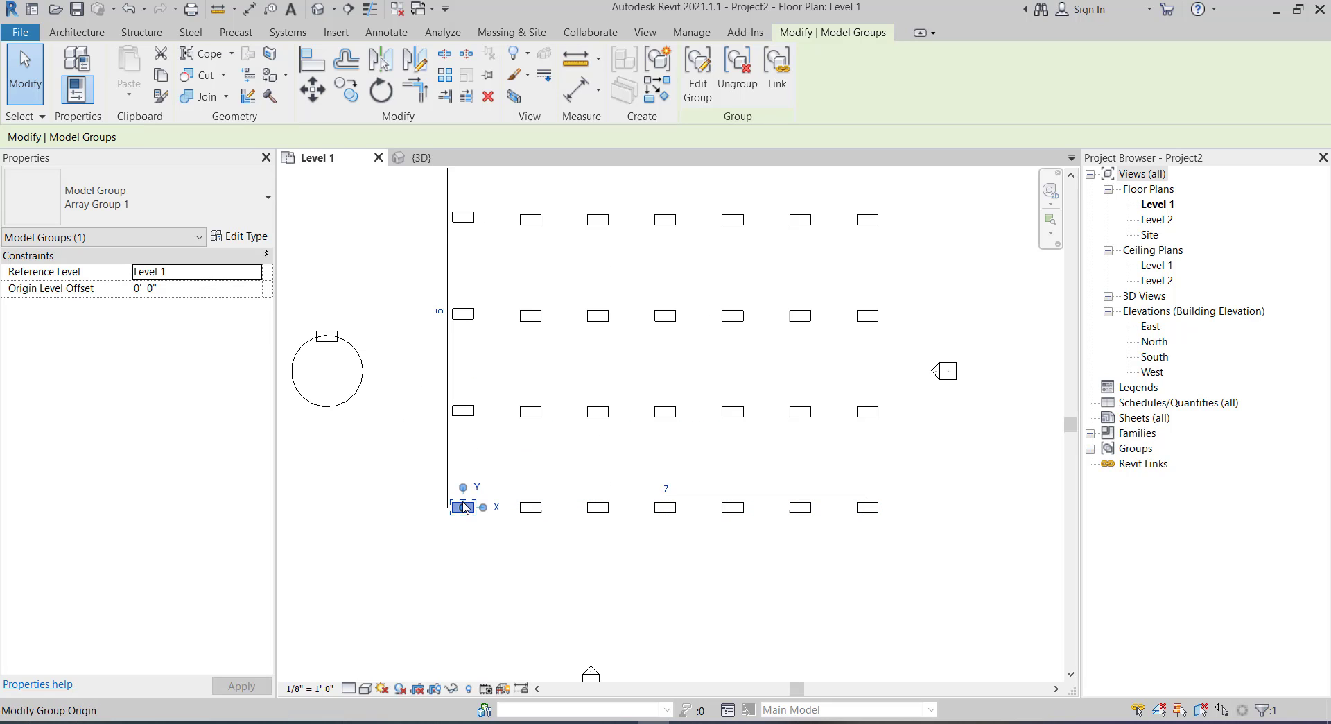
{"action": "left_click", "coordinate": [667, 488]}
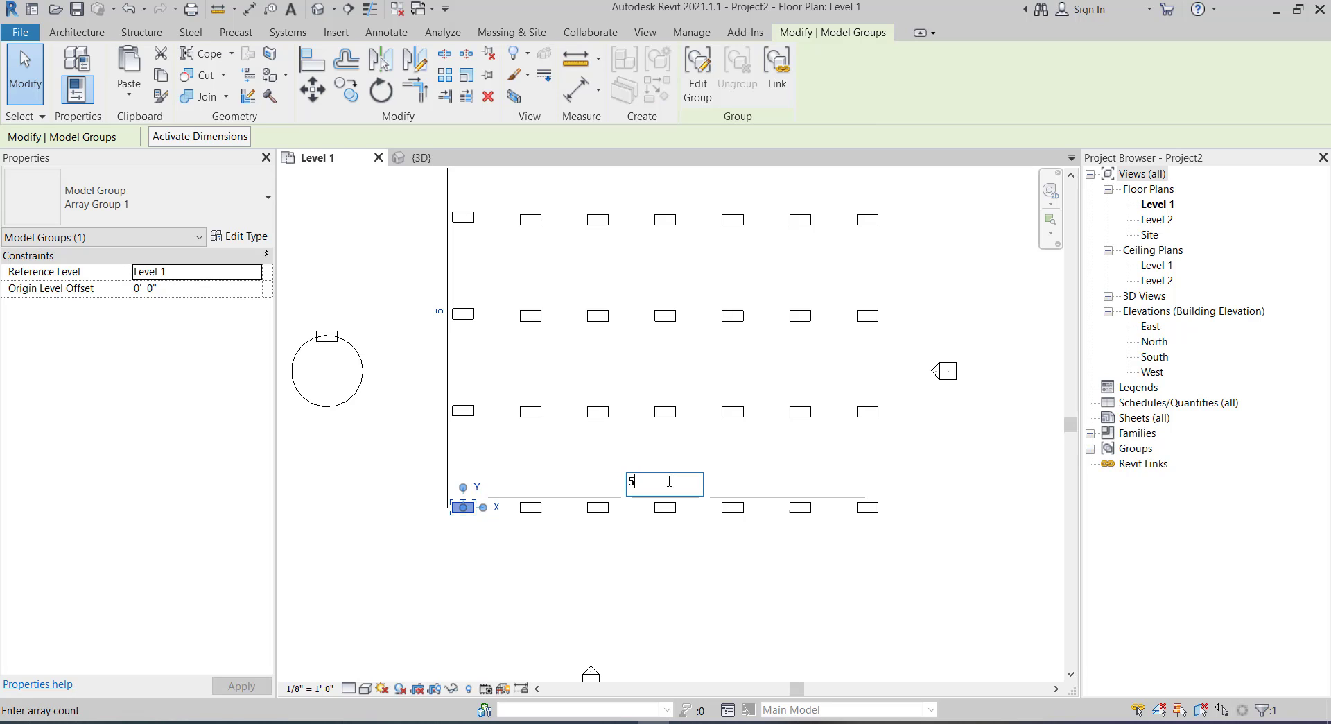
{"action": "key", "text": "Return"}
{"action": "left_click", "coordinate": [586, 413]}
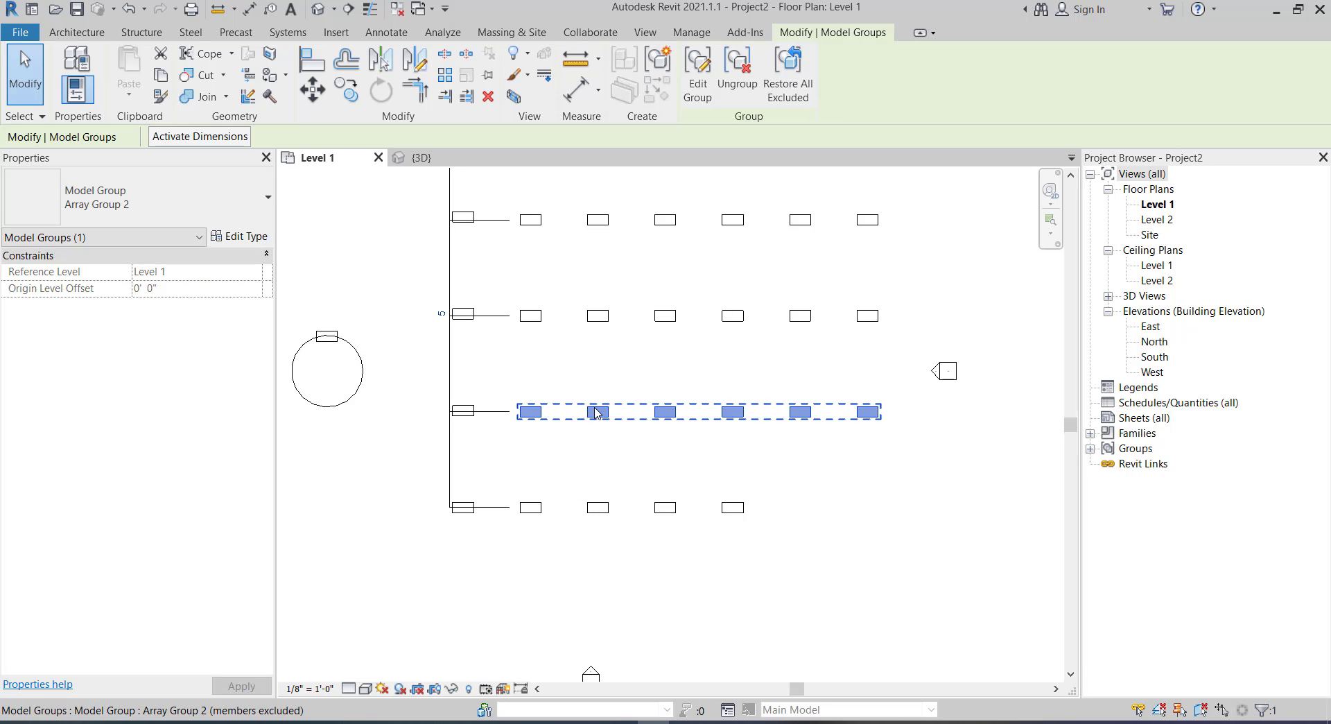
{"action": "scroll", "coordinate": [414, 393], "scroll_direction": "up", "scroll_amount": 1}
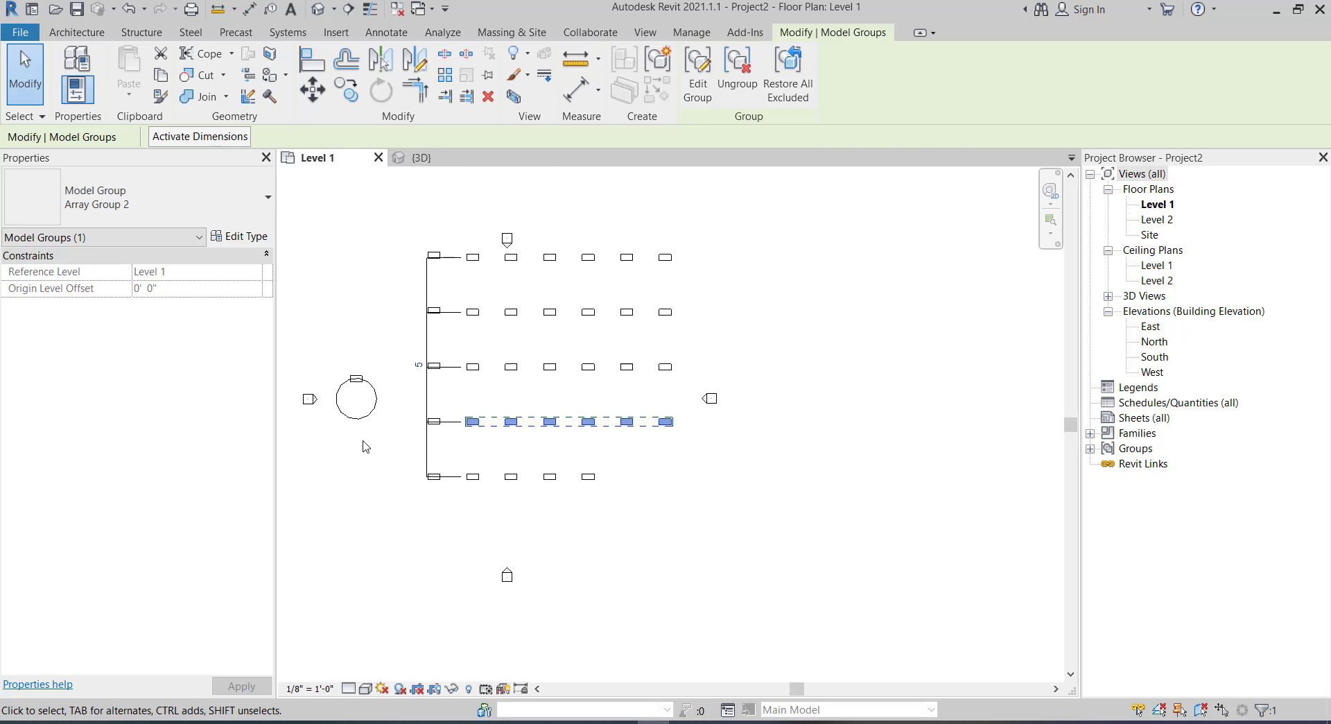
{"action": "scroll", "coordinate": [306, 410], "scroll_direction": "up", "scroll_amount": 2}
- Start an array with the desk on top of the circle selected
{"action": "left_click", "coordinate": [458, 326]}
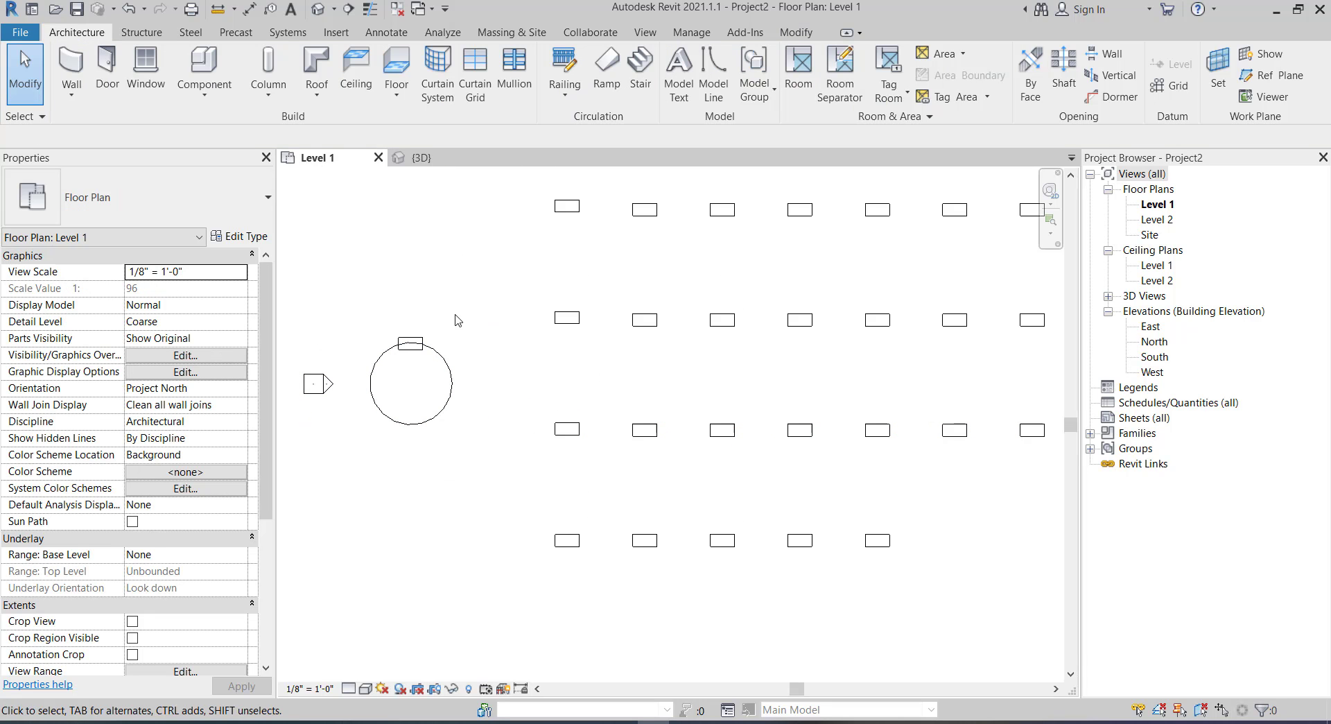
{"action": "left_click", "coordinate": [804, 34]}
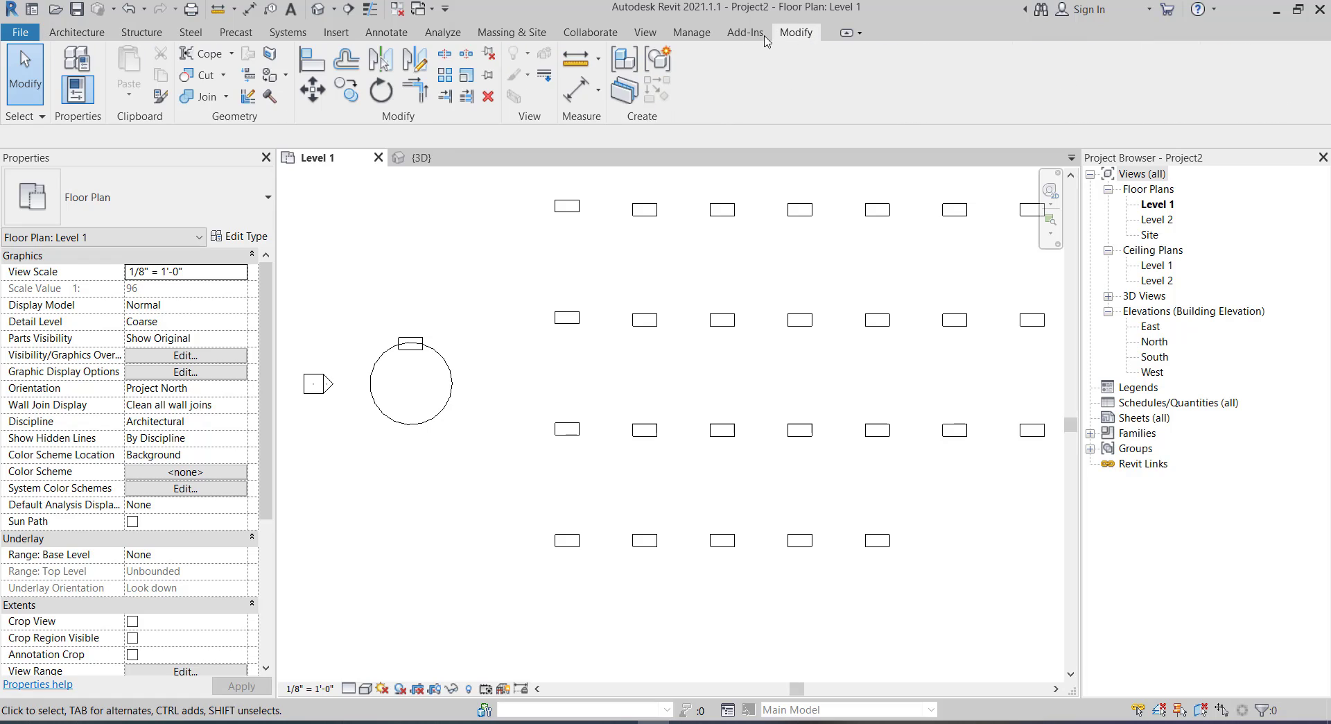
{"action": "left_click", "coordinate": [447, 75]}
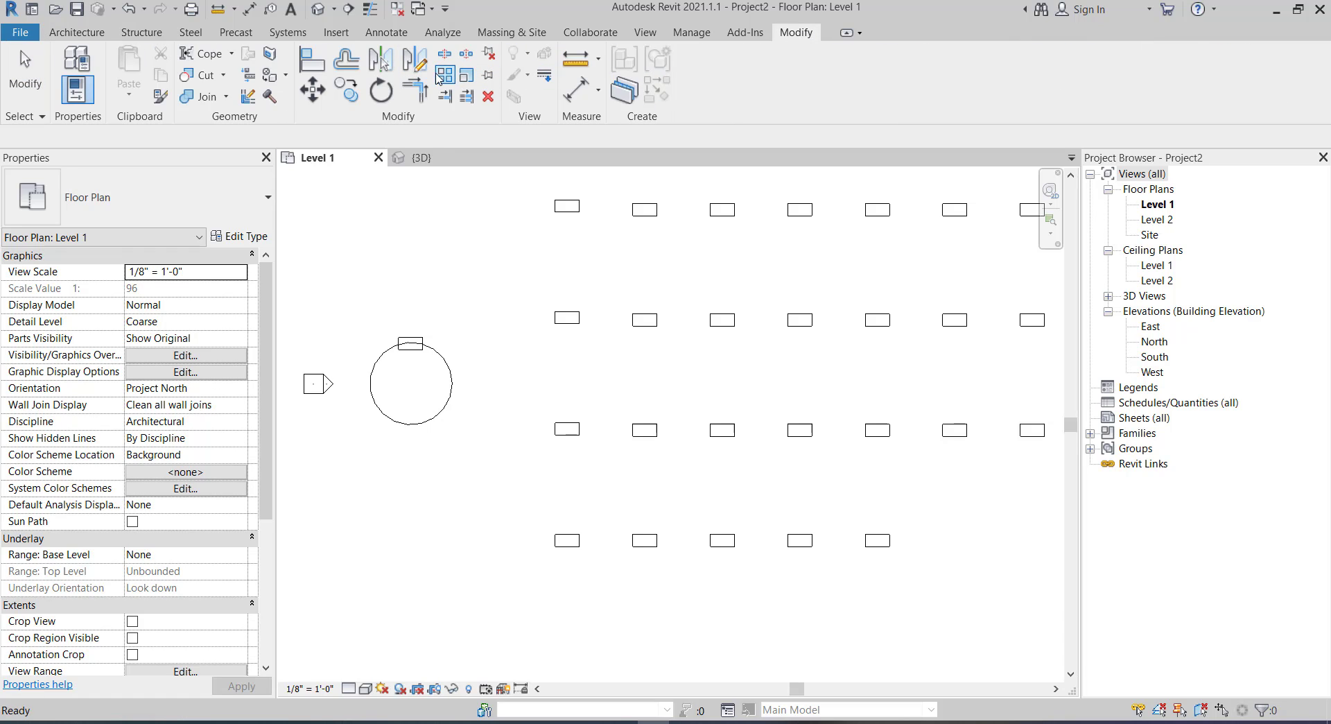
{"action": "scroll", "coordinate": [410, 348], "scroll_direction": "up", "scroll_amount": 3}
{"action": "left_click", "coordinate": [414, 357]}
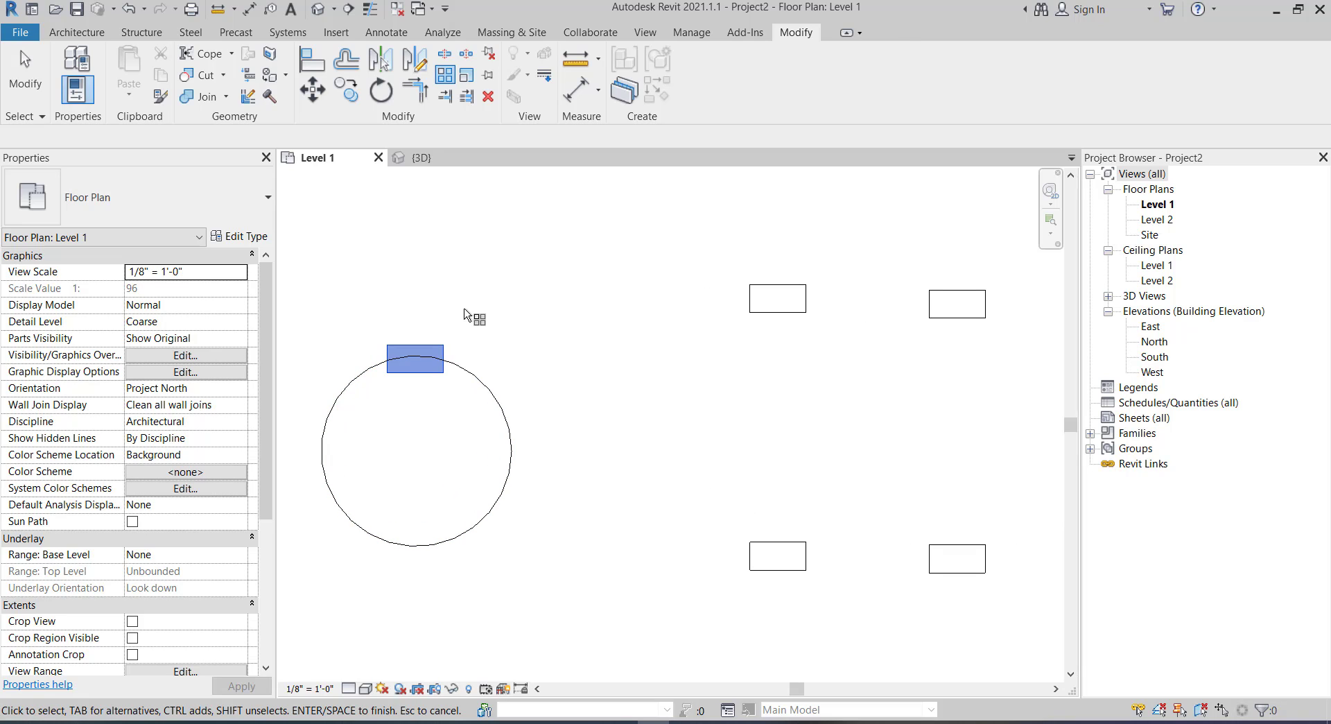
{"action": "key", "text": "Return"}
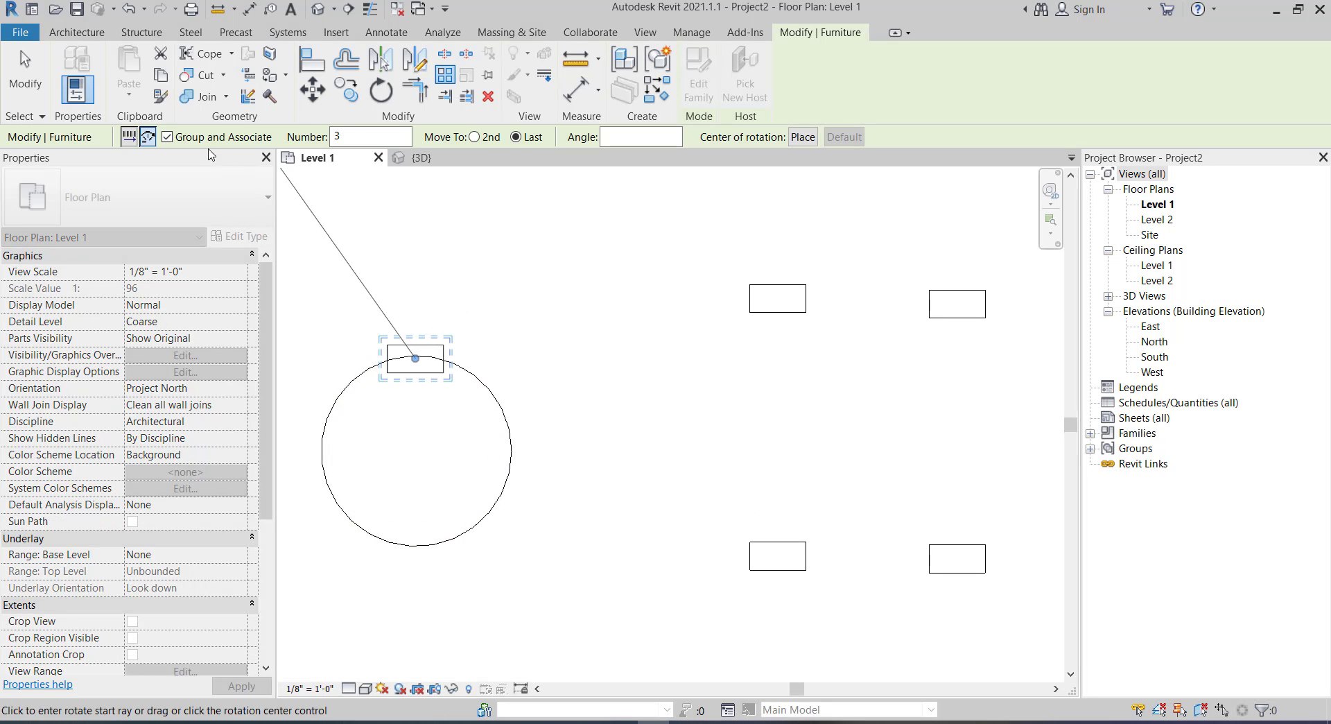
- Make an ungrouped radial array of 7 desks centred on the circle, spaced 50° apart
{"action": "left_click", "coordinate": [168, 138]}
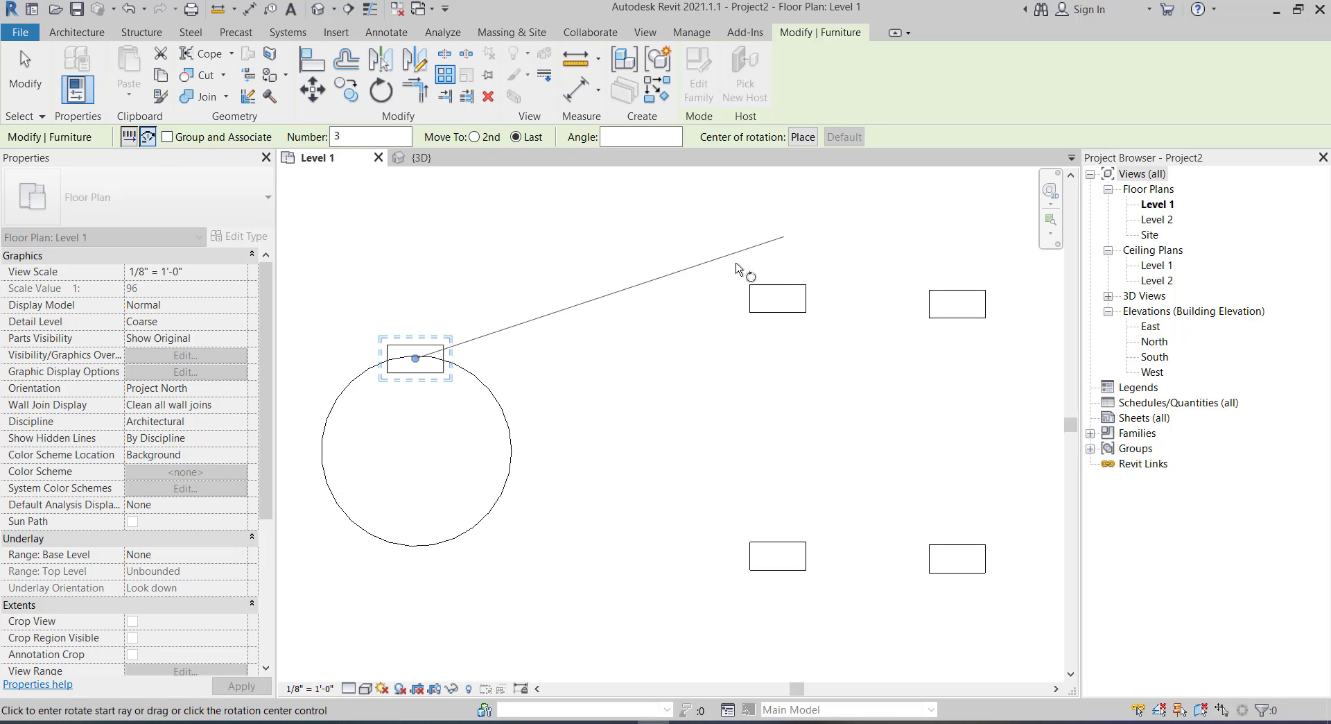
{"action": "scroll", "coordinate": [744, 274], "scroll_direction": "down", "scroll_amount": 2}
{"action": "scroll", "coordinate": [536, 288], "scroll_direction": "up", "scroll_amount": 3}
{"action": "type", "text": "7"}
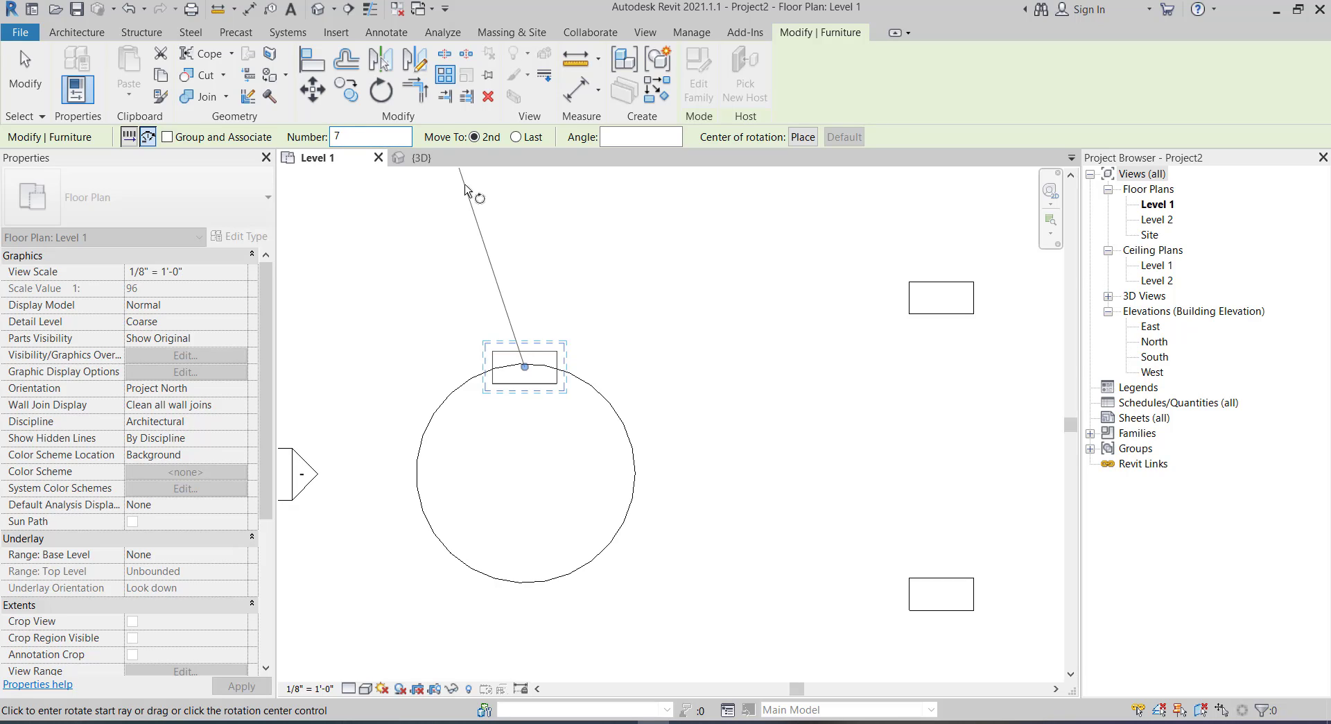
{"action": "left_click", "coordinate": [803, 137]}
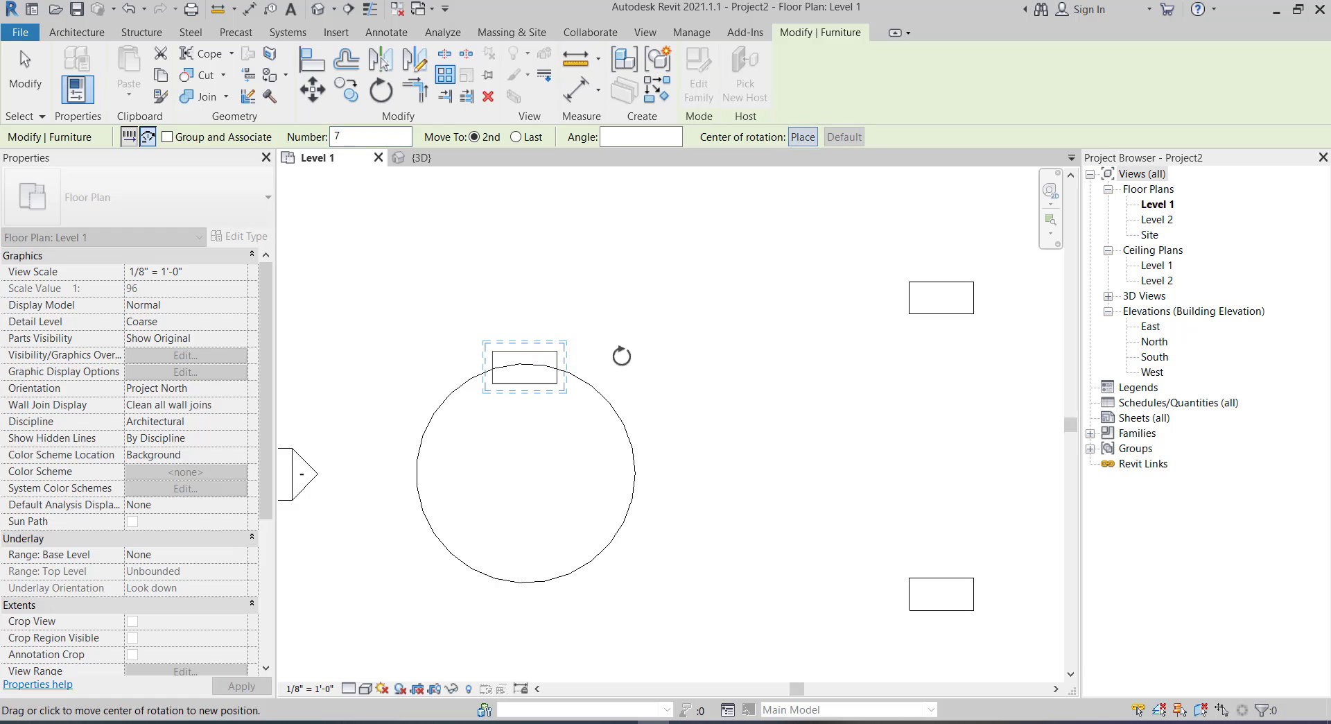
{"action": "left_click", "coordinate": [525, 474]}
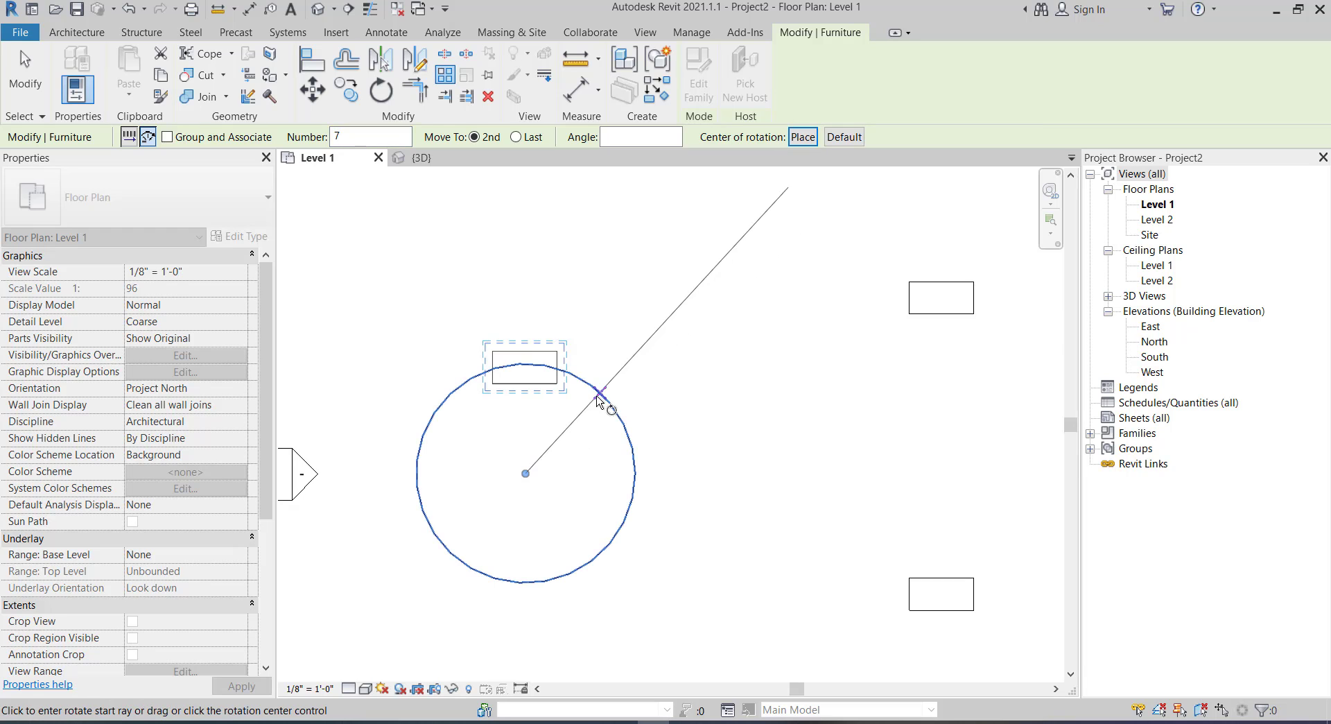
{"action": "left_click", "coordinate": [525, 351]}
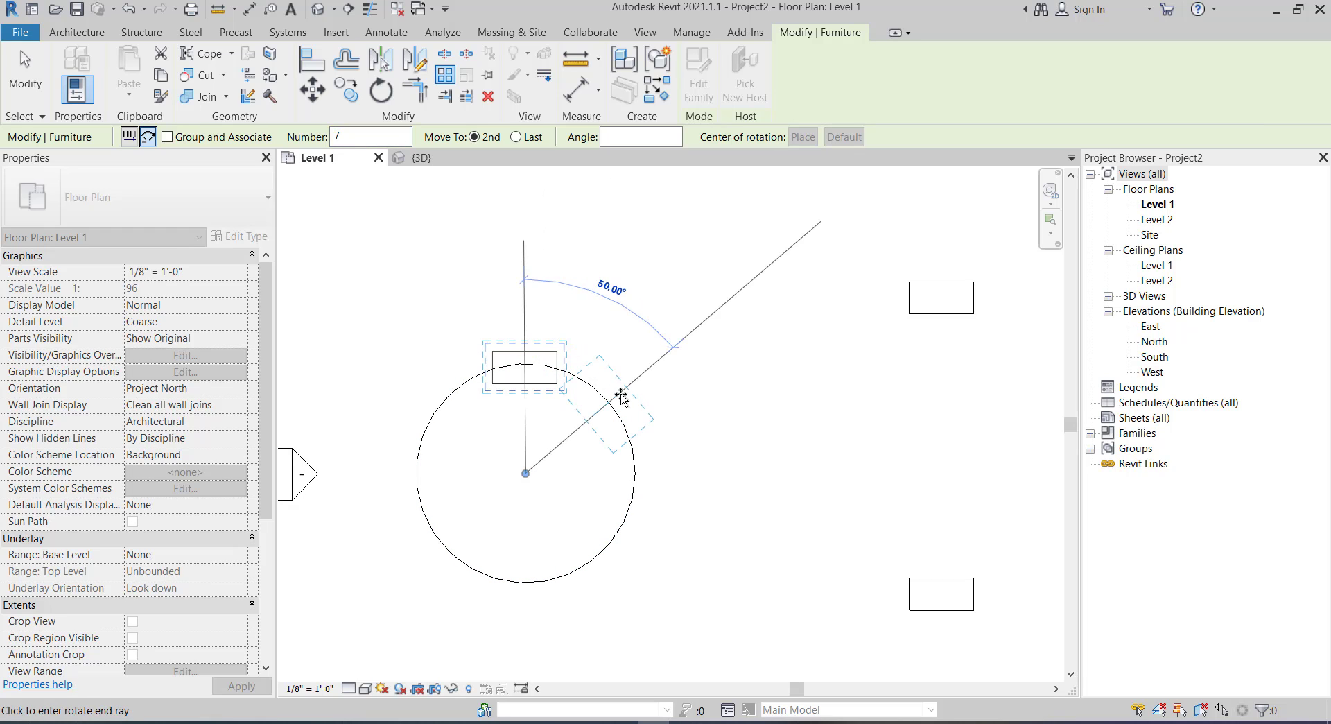
{"action": "left_click", "coordinate": [621, 399]}
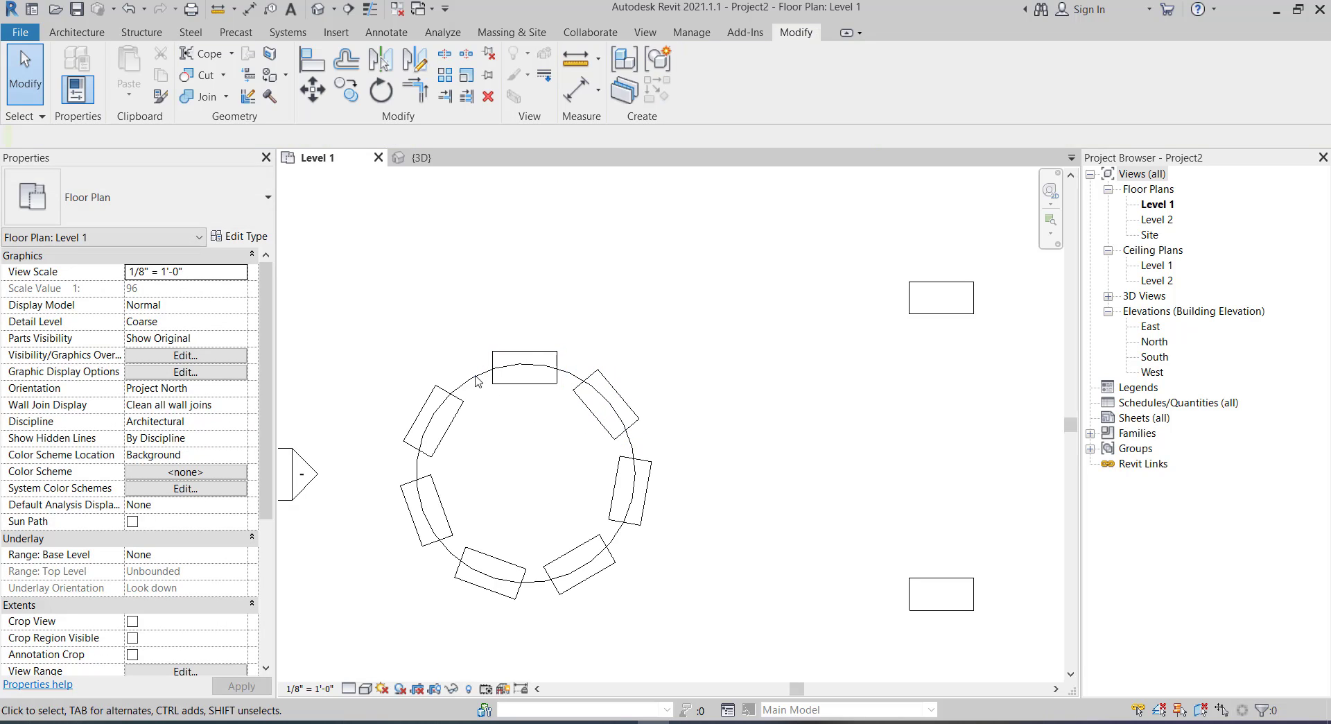
- Drag the upper-right and right-hand ring desks outward off the circle
{"action": "left_click", "coordinate": [609, 387]}
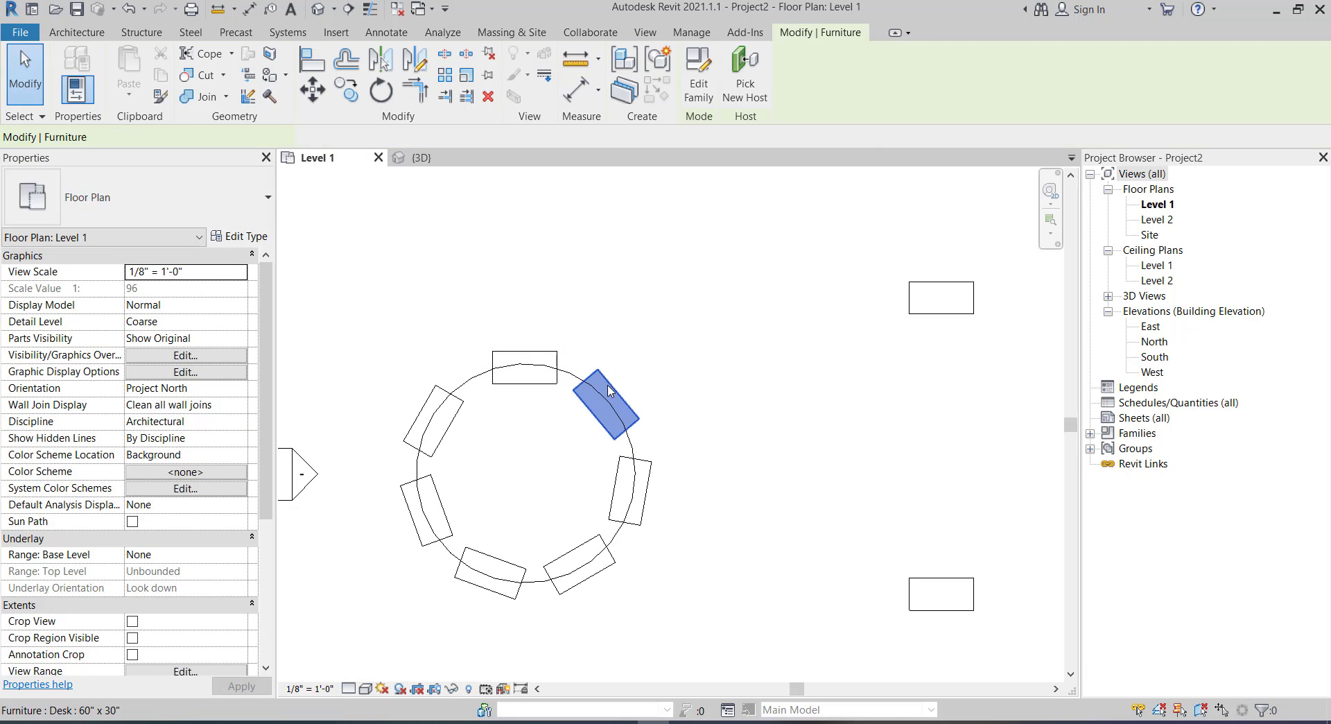
{"action": "left_click_drag", "start_coordinate": [609, 387], "coordinate": [683, 341]}
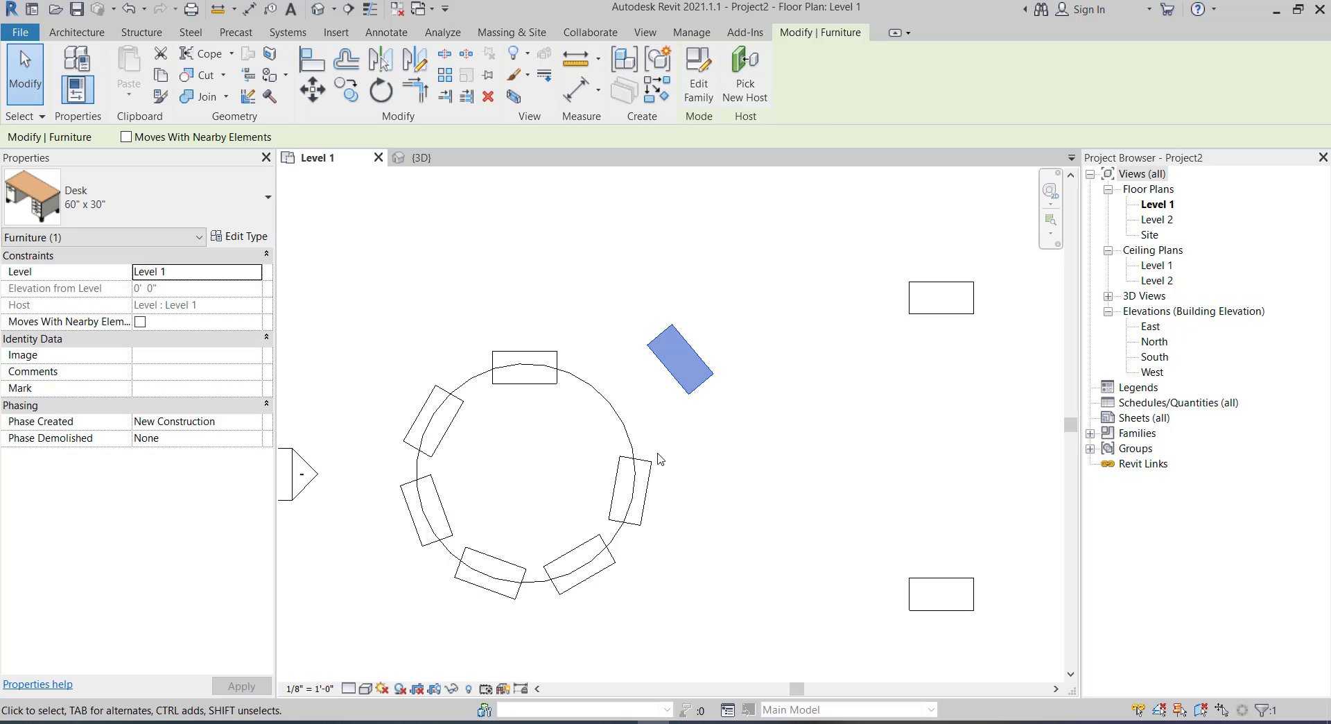
{"action": "left_click", "coordinate": [651, 486]}
{"action": "left_click_drag", "start_coordinate": [650, 485], "coordinate": [699, 491]}
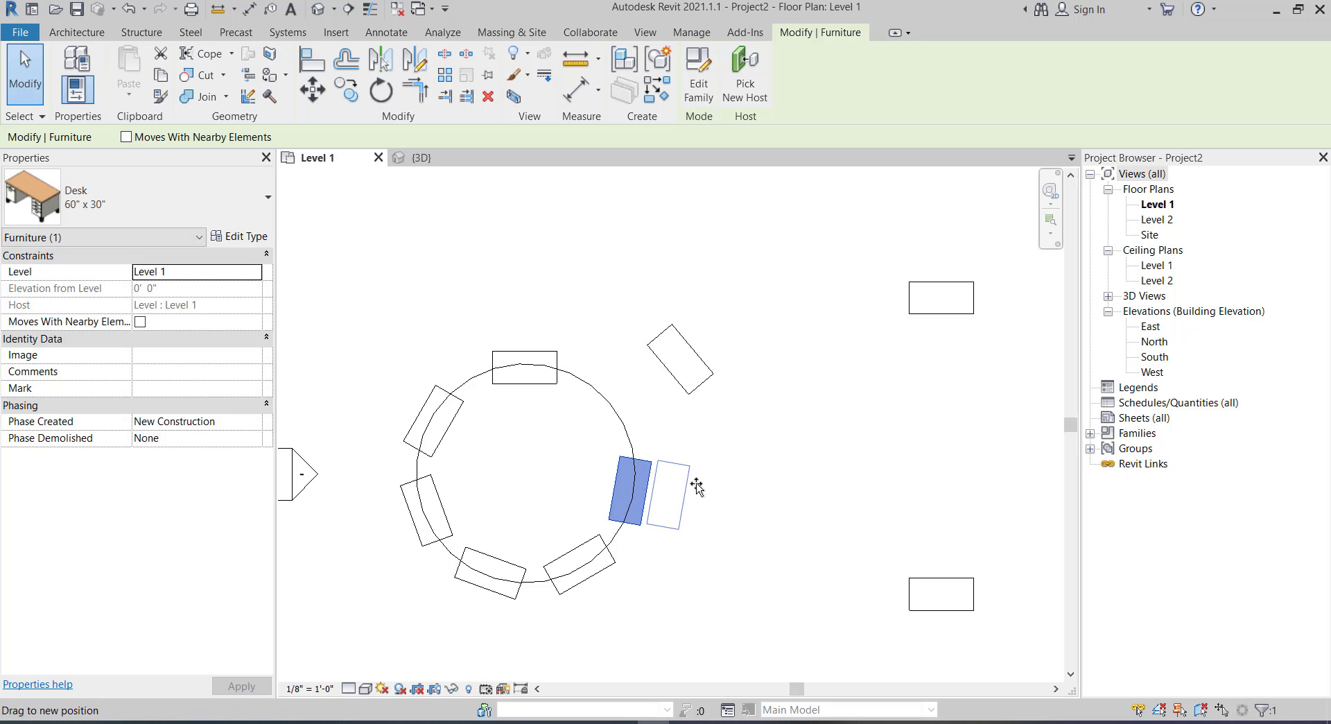
- Linear-array the bottom-left desk group to place copies to its left
{"action": "scroll", "coordinate": [709, 410], "scroll_direction": "down", "scroll_amount": 3}
{"action": "scroll", "coordinate": [714, 458], "scroll_direction": "down", "scroll_amount": 2}
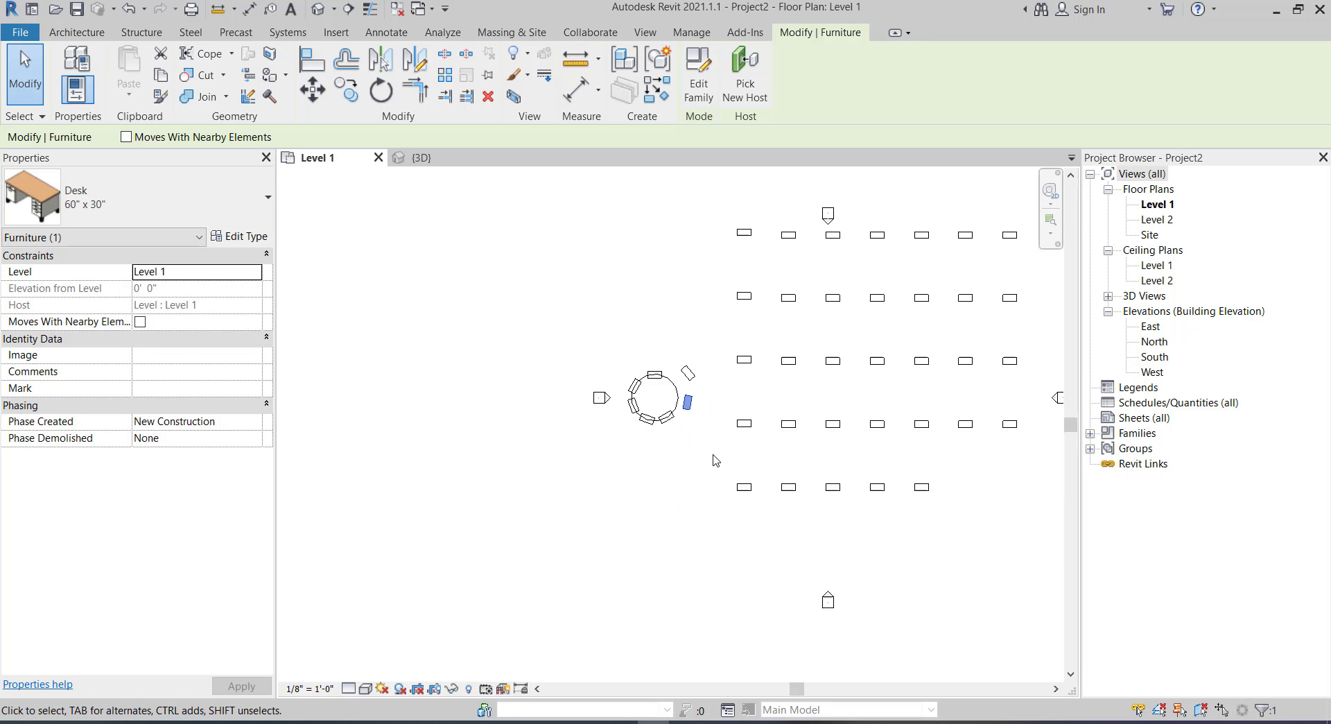
{"action": "scroll", "coordinate": [754, 487], "scroll_direction": "up", "scroll_amount": 2}
{"action": "left_click", "coordinate": [767, 461]}
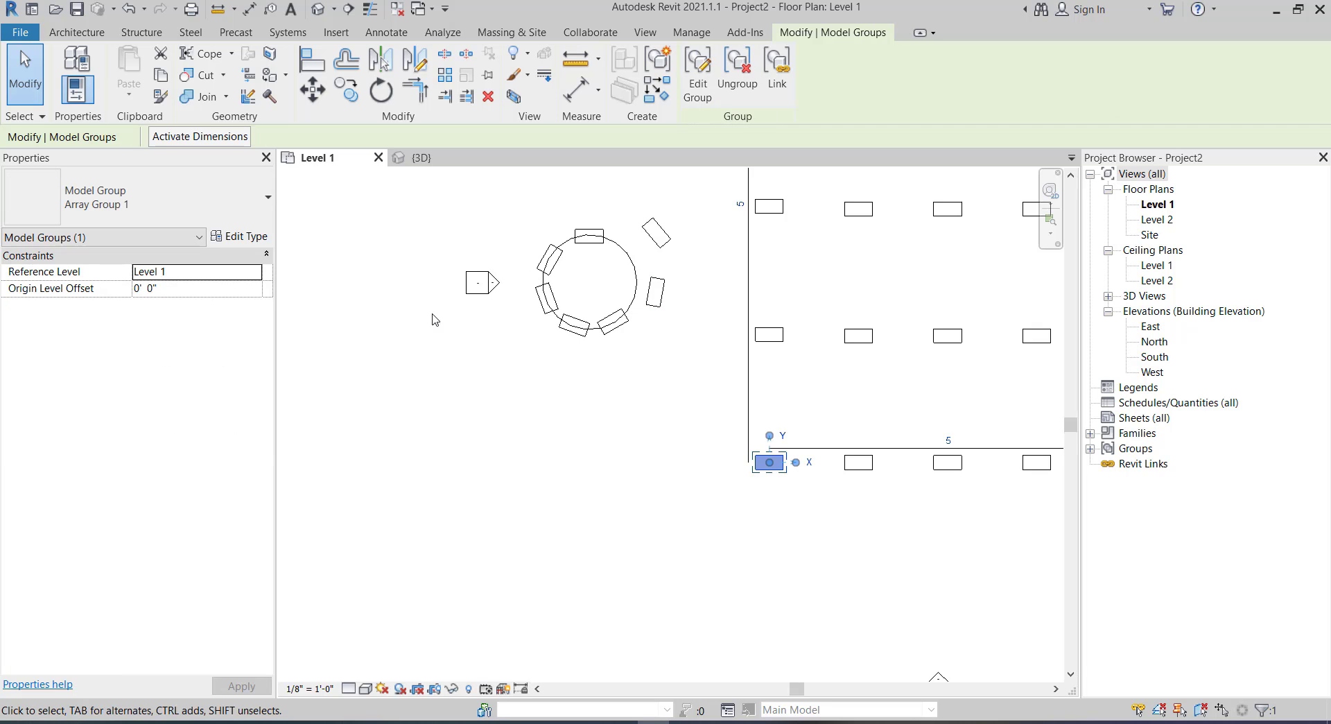
{"action": "left_click", "coordinate": [444, 81]}
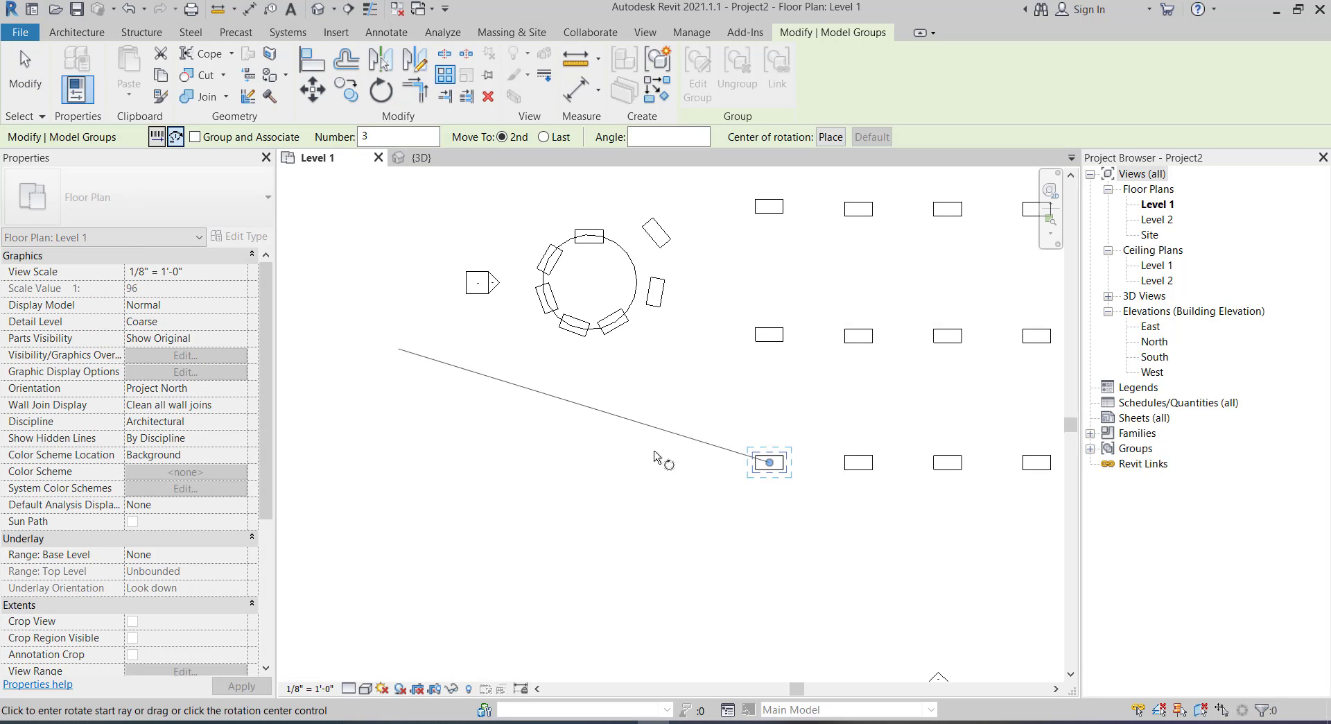
{"action": "left_click", "coordinate": [157, 136]}
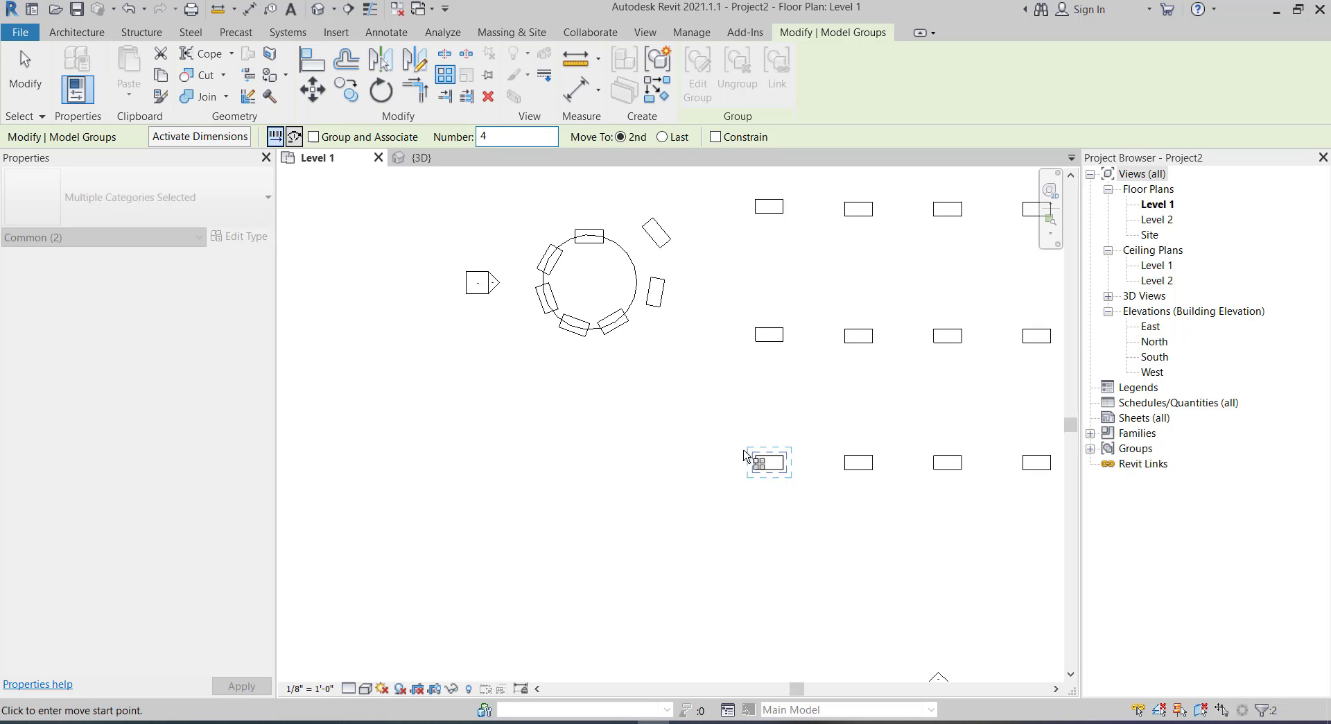
{"action": "scroll", "coordinate": [749, 454], "scroll_direction": "up", "scroll_amount": 4}
{"action": "left_click", "coordinate": [768, 496]}
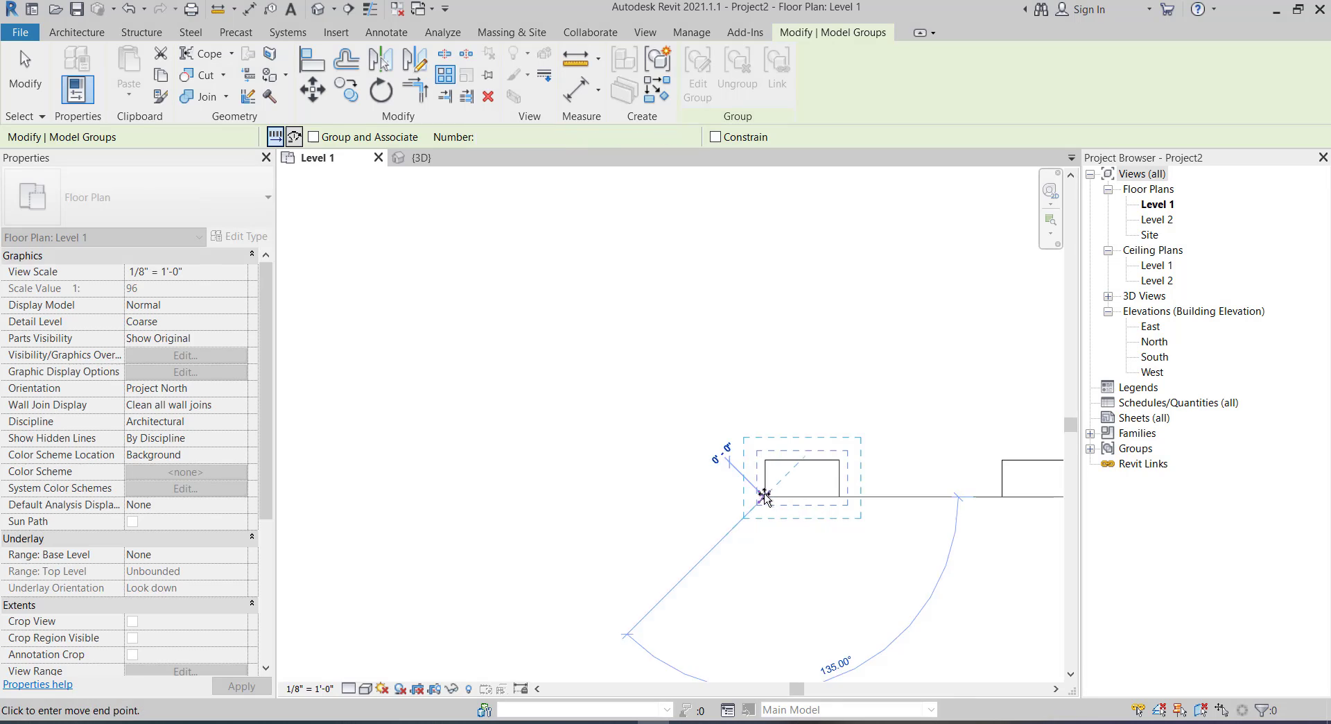
{"action": "left_click", "coordinate": [579, 497]}
- Move one of the arrayed desk groups up above the bottom row
{"action": "scroll", "coordinate": [576, 497], "scroll_direction": "down", "scroll_amount": 3}
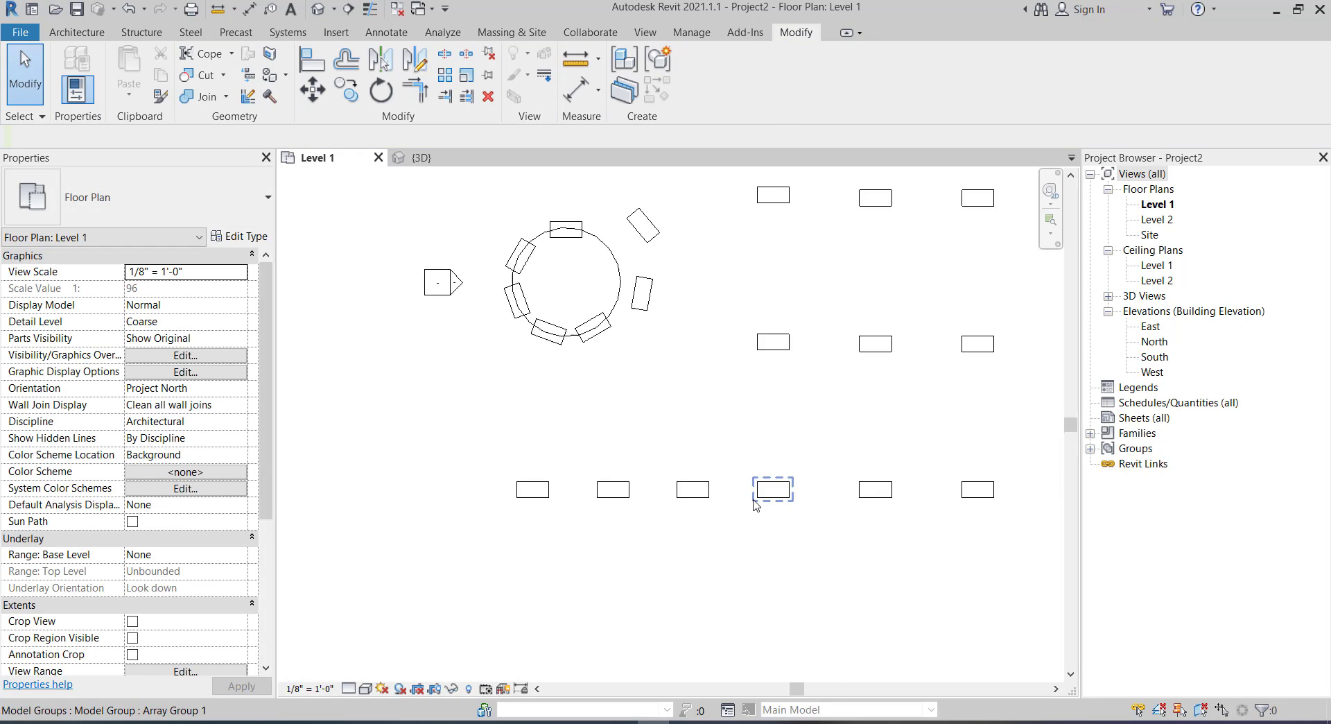
{"action": "scroll", "coordinate": [802, 493], "scroll_direction": "up", "scroll_amount": 2}
{"action": "scroll", "coordinate": [683, 497], "scroll_direction": "down", "scroll_amount": 3}
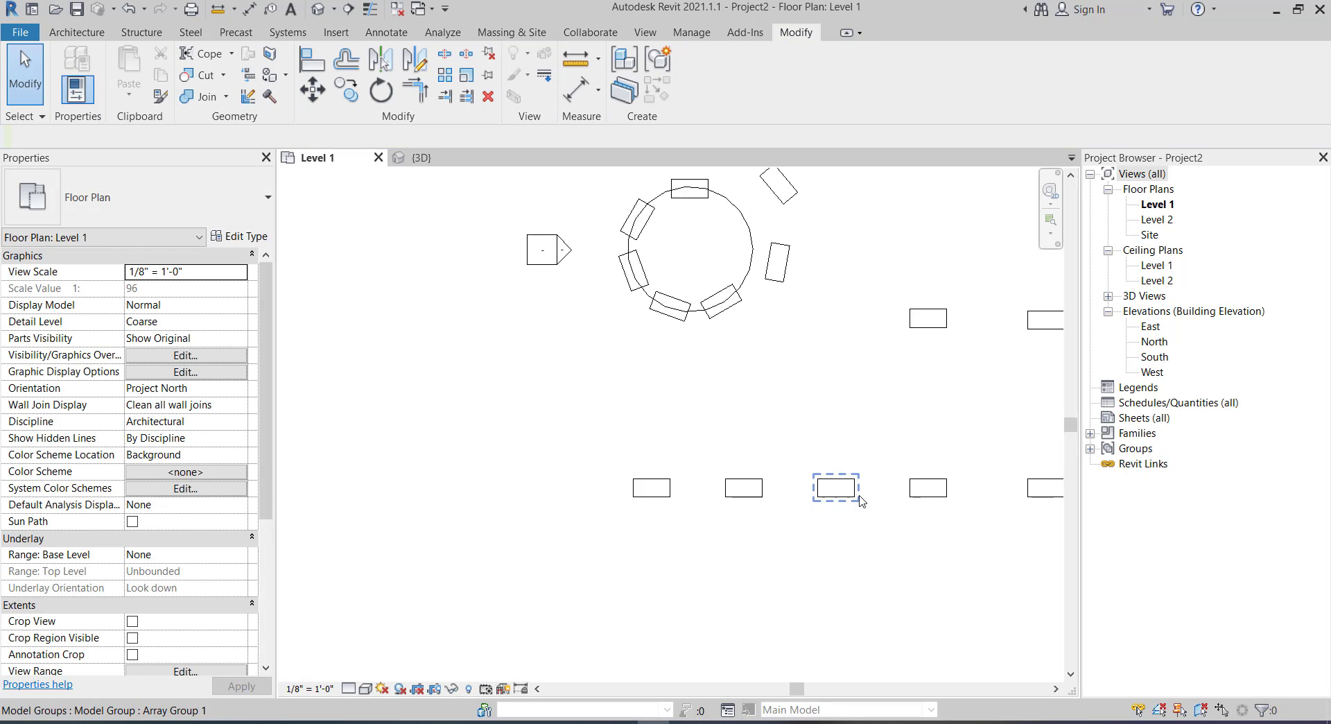
{"action": "scroll", "coordinate": [679, 503], "scroll_direction": "up", "scroll_amount": 3}
{"action": "scroll", "coordinate": [673, 506], "scroll_direction": "down", "scroll_amount": 3}
{"action": "left_click", "coordinate": [669, 511]}
{"action": "scroll", "coordinate": [669, 511], "scroll_direction": "up", "scroll_amount": 3}
{"action": "left_click", "coordinate": [648, 482]}
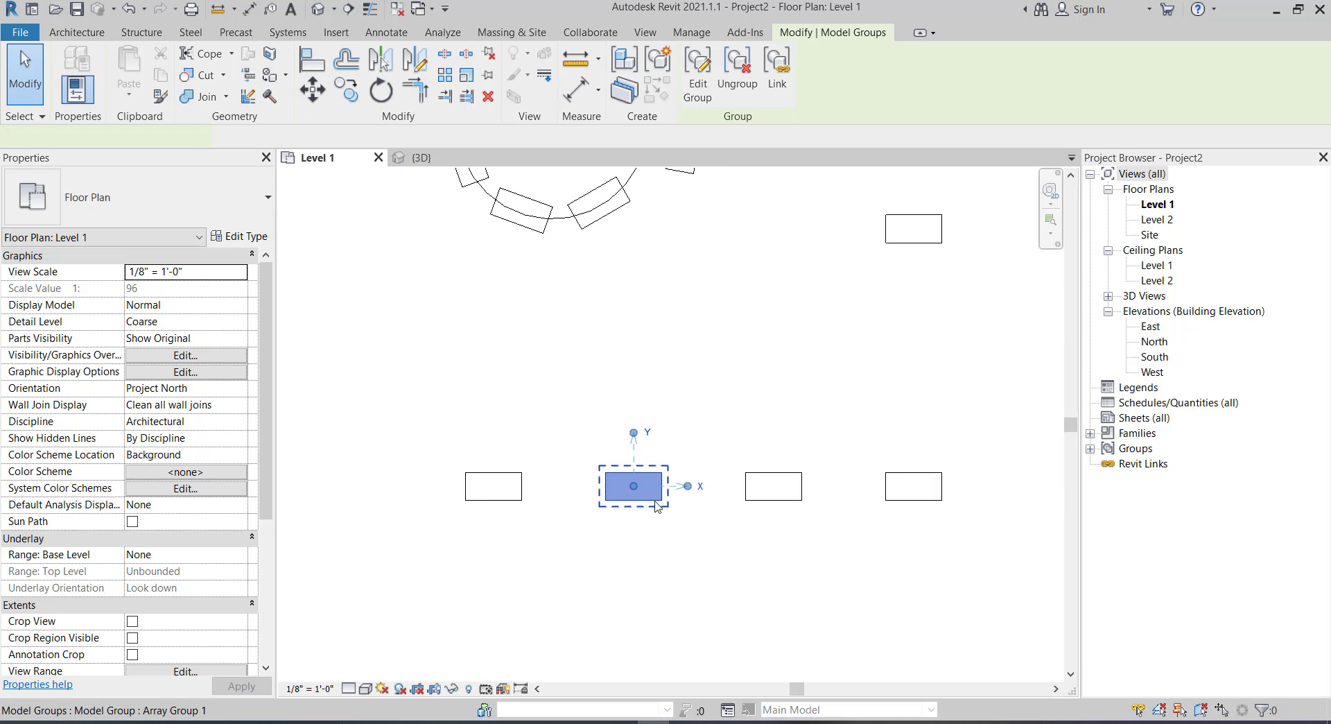
{"action": "left_click_drag", "start_coordinate": [653, 478], "coordinate": [699, 352]}
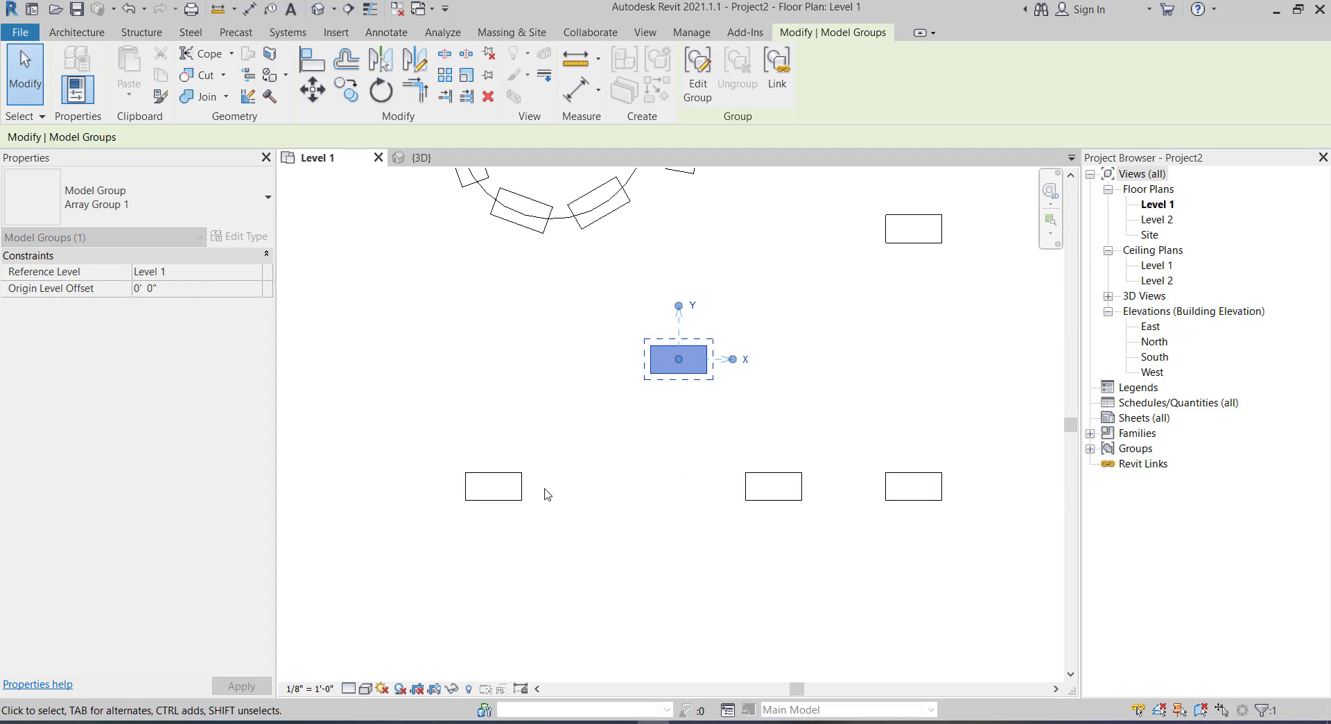
- Drag the leftmost bottom-row group down, then move another group down in line with it
{"action": "left_click", "coordinate": [506, 485]}
{"action": "mouse_move", "coordinate": [493, 485]}
{"action": "left_mouse_down"}
{"action": "mouse_move", "coordinate": [506, 472]}
{"action": "mouse_move", "coordinate": [581, 556]}
{"action": "left_mouse_up"}
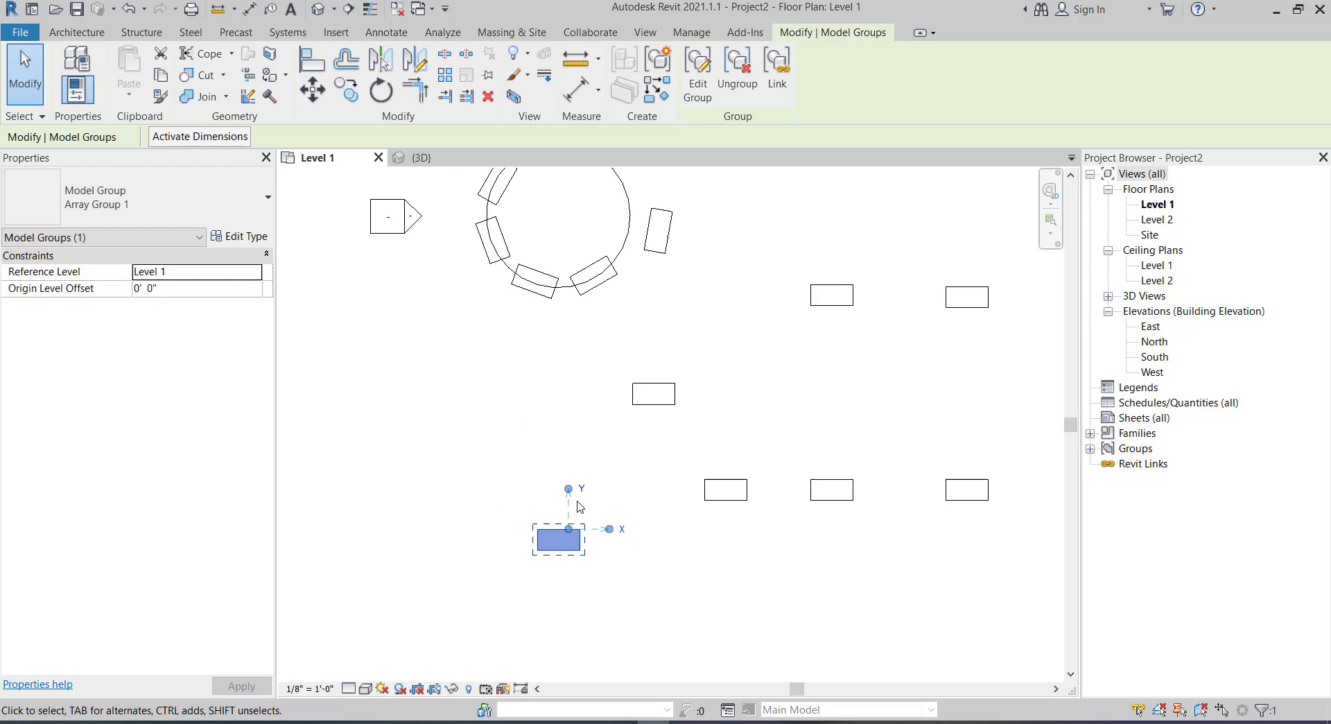
{"action": "scroll", "coordinate": [578, 516], "scroll_direction": "down", "scroll_amount": 3}
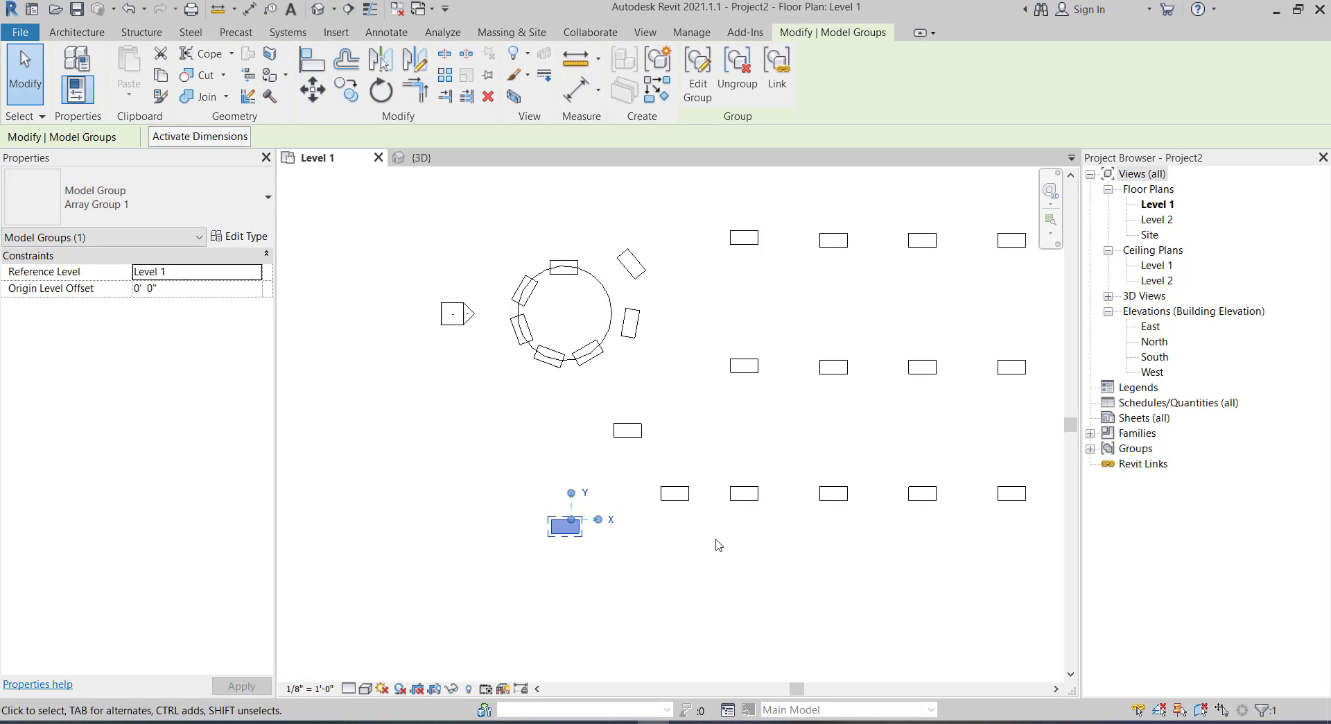
{"action": "scroll", "coordinate": [708, 537], "scroll_direction": "up", "scroll_amount": 2}
{"action": "left_click", "coordinate": [667, 475]}
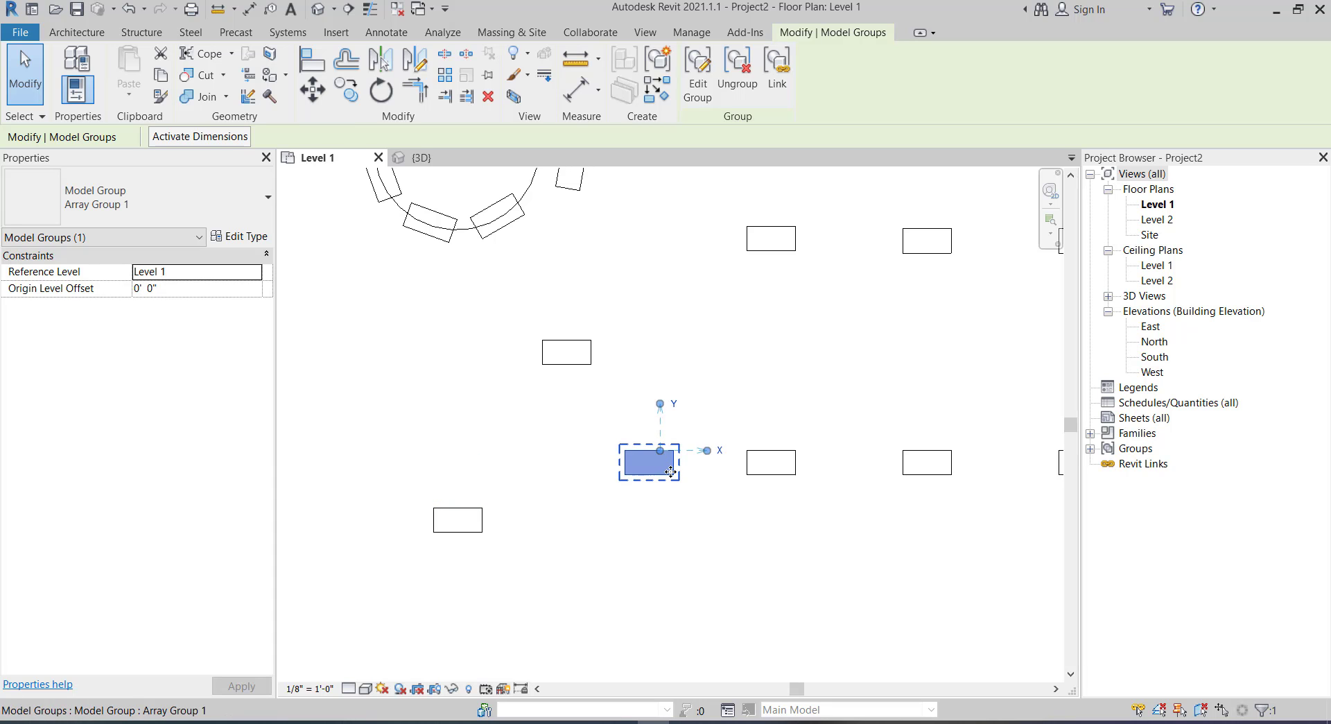
{"action": "left_click_drag", "start_coordinate": [679, 506], "coordinate": [688, 563]}
{"action": "scroll", "coordinate": [619, 493], "scroll_direction": "down", "scroll_amount": 3}
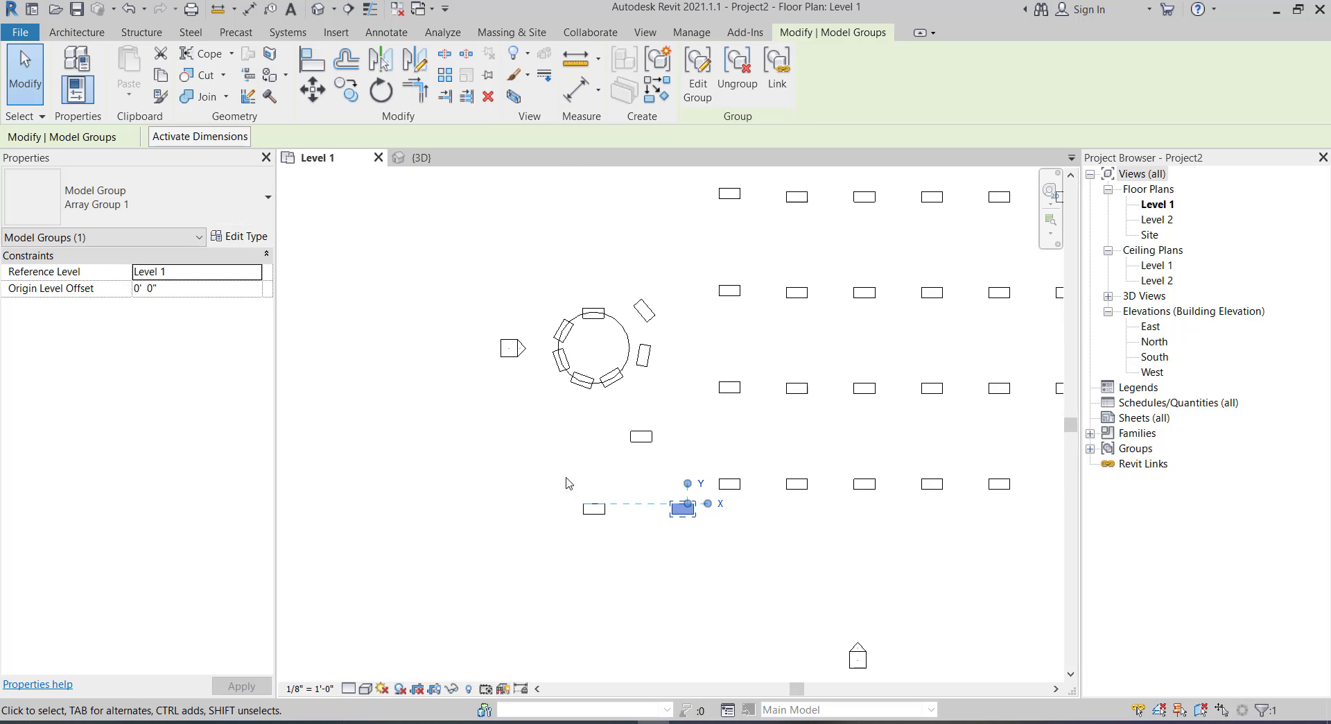
{"action": "scroll", "coordinate": [558, 454], "scroll_direction": "down", "scroll_amount": 2}
{"action": "scroll", "coordinate": [671, 427], "scroll_direction": "up", "scroll_amount": 2}
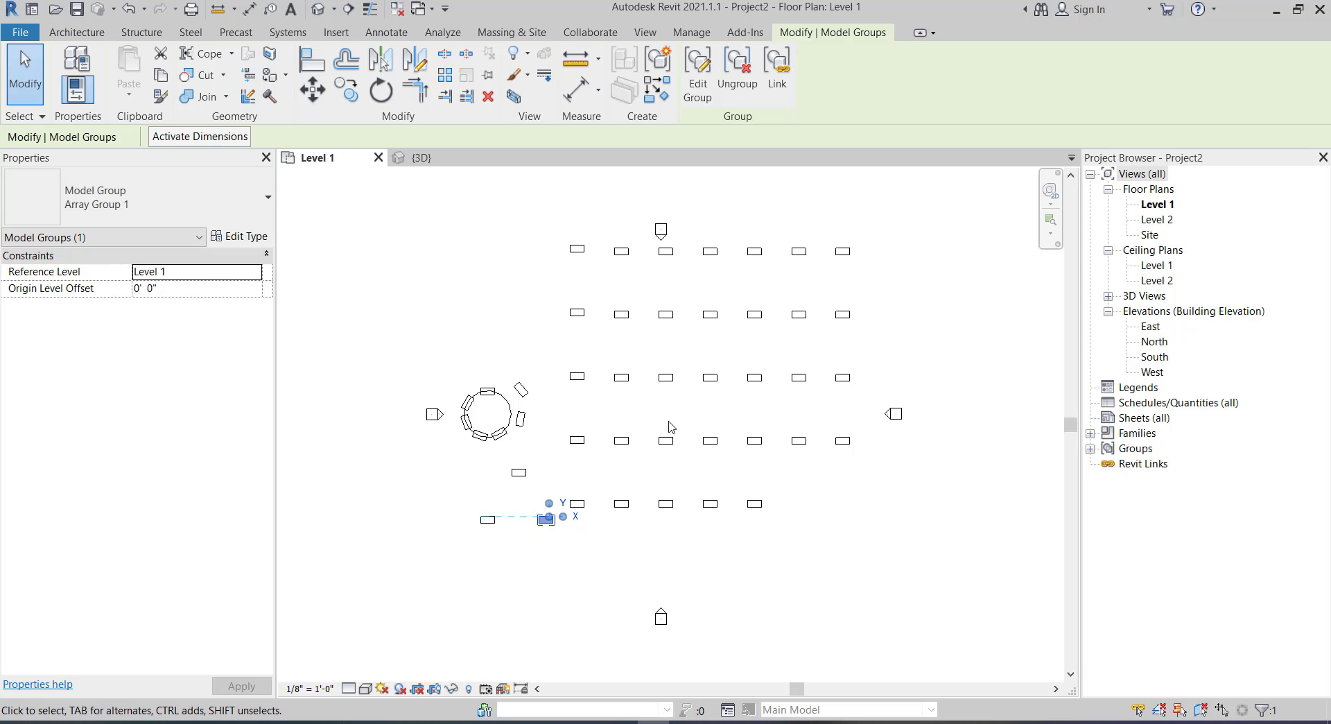